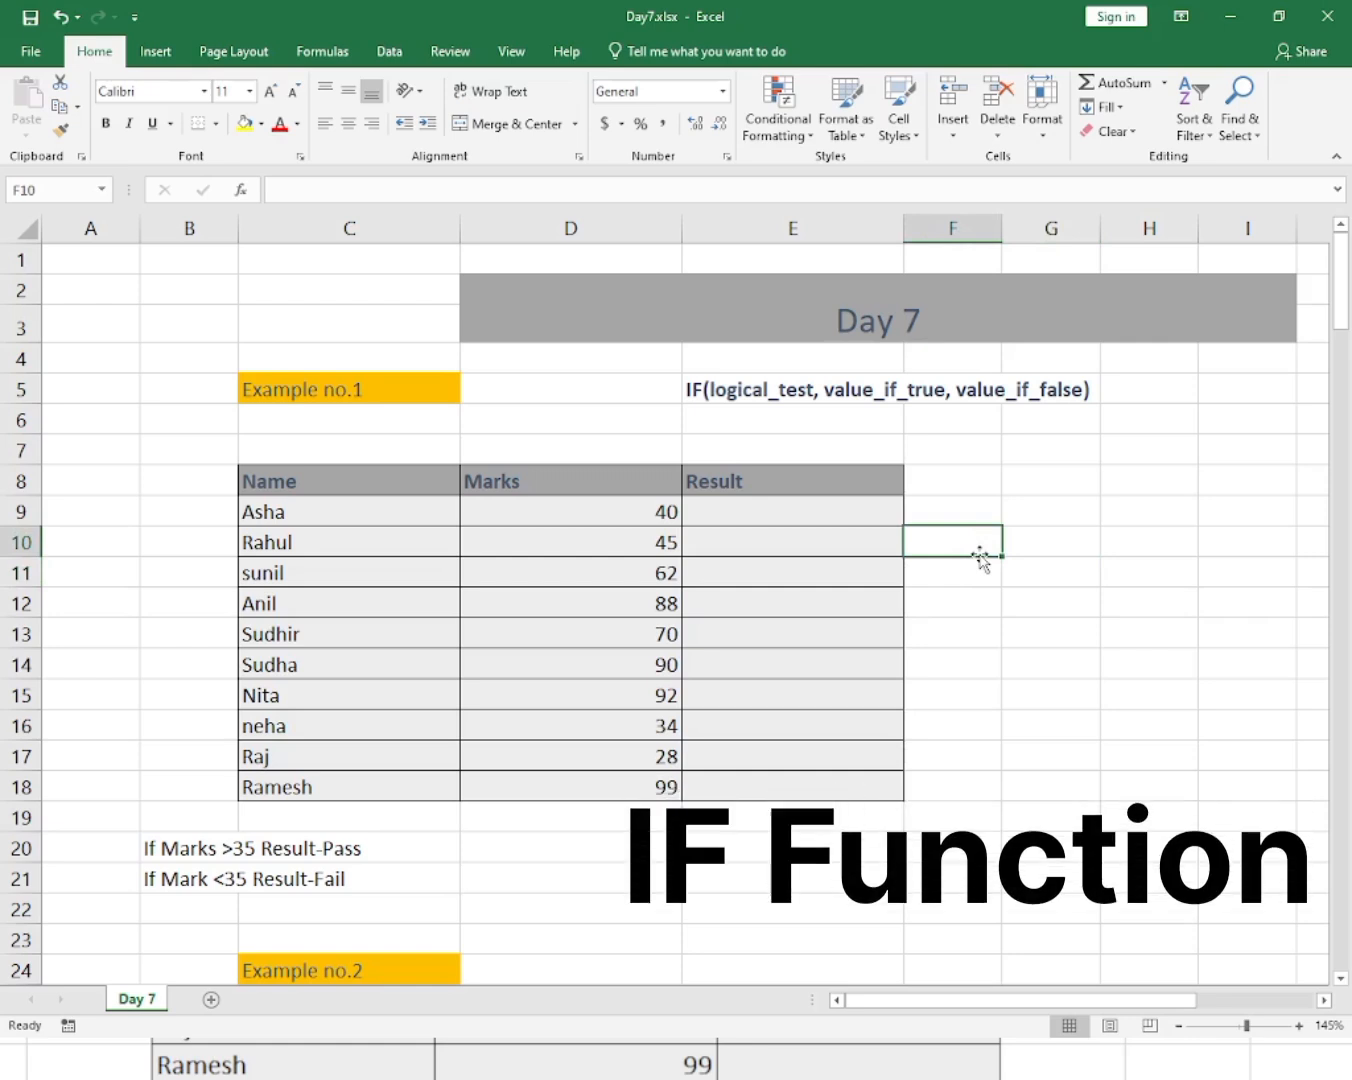
{"action": "left_click", "coordinate": [973, 517]}
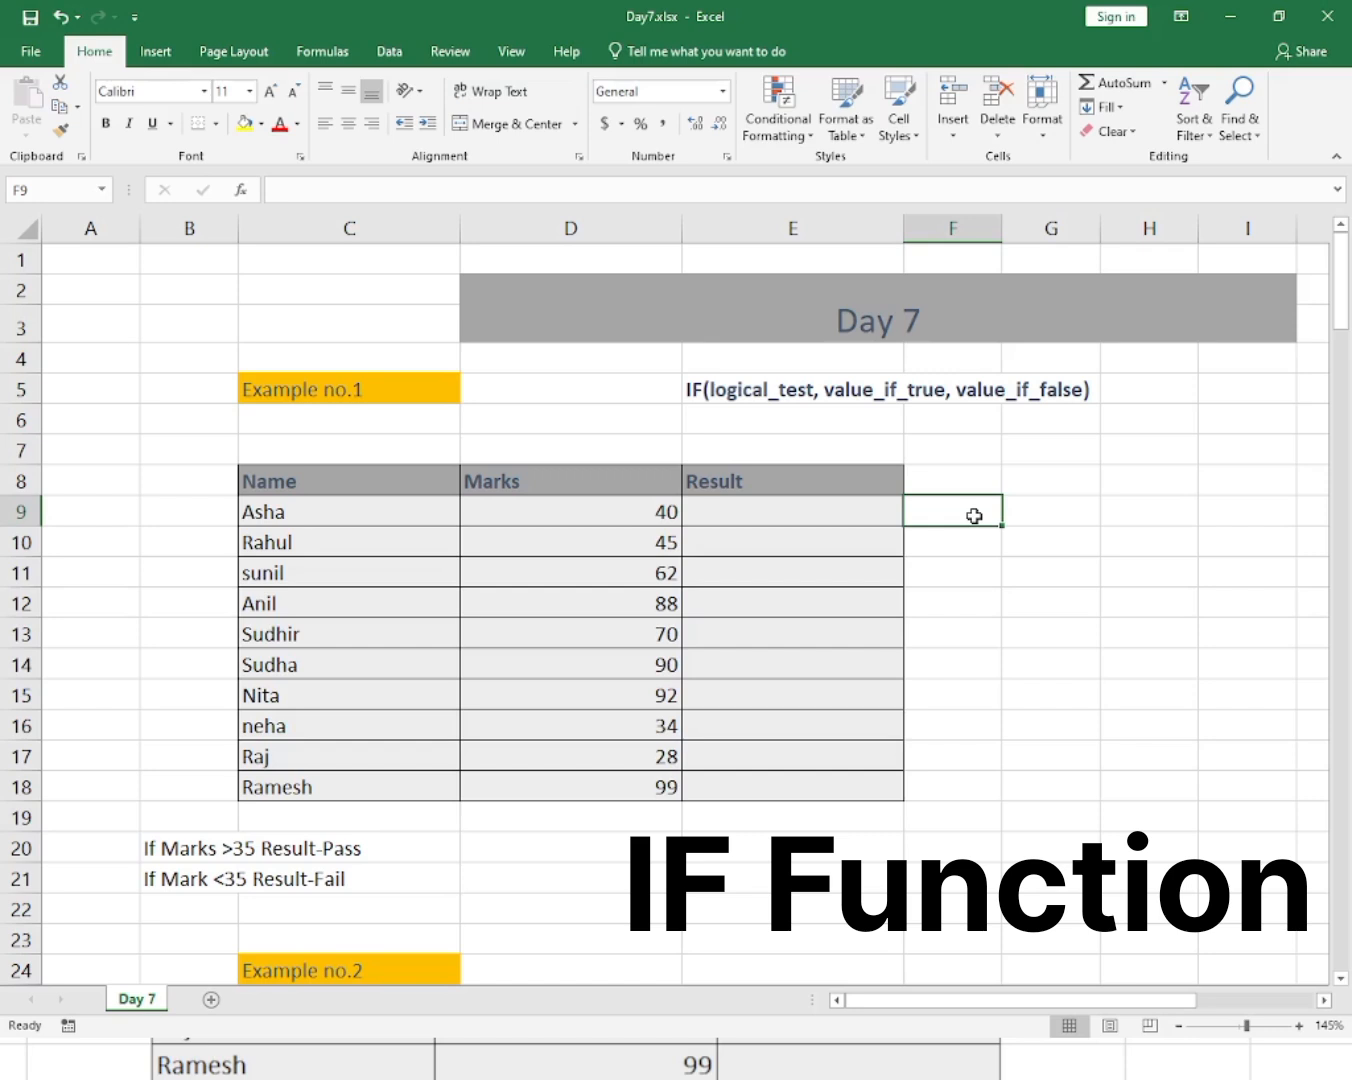
{"action": "left_click", "coordinate": [997, 633]}
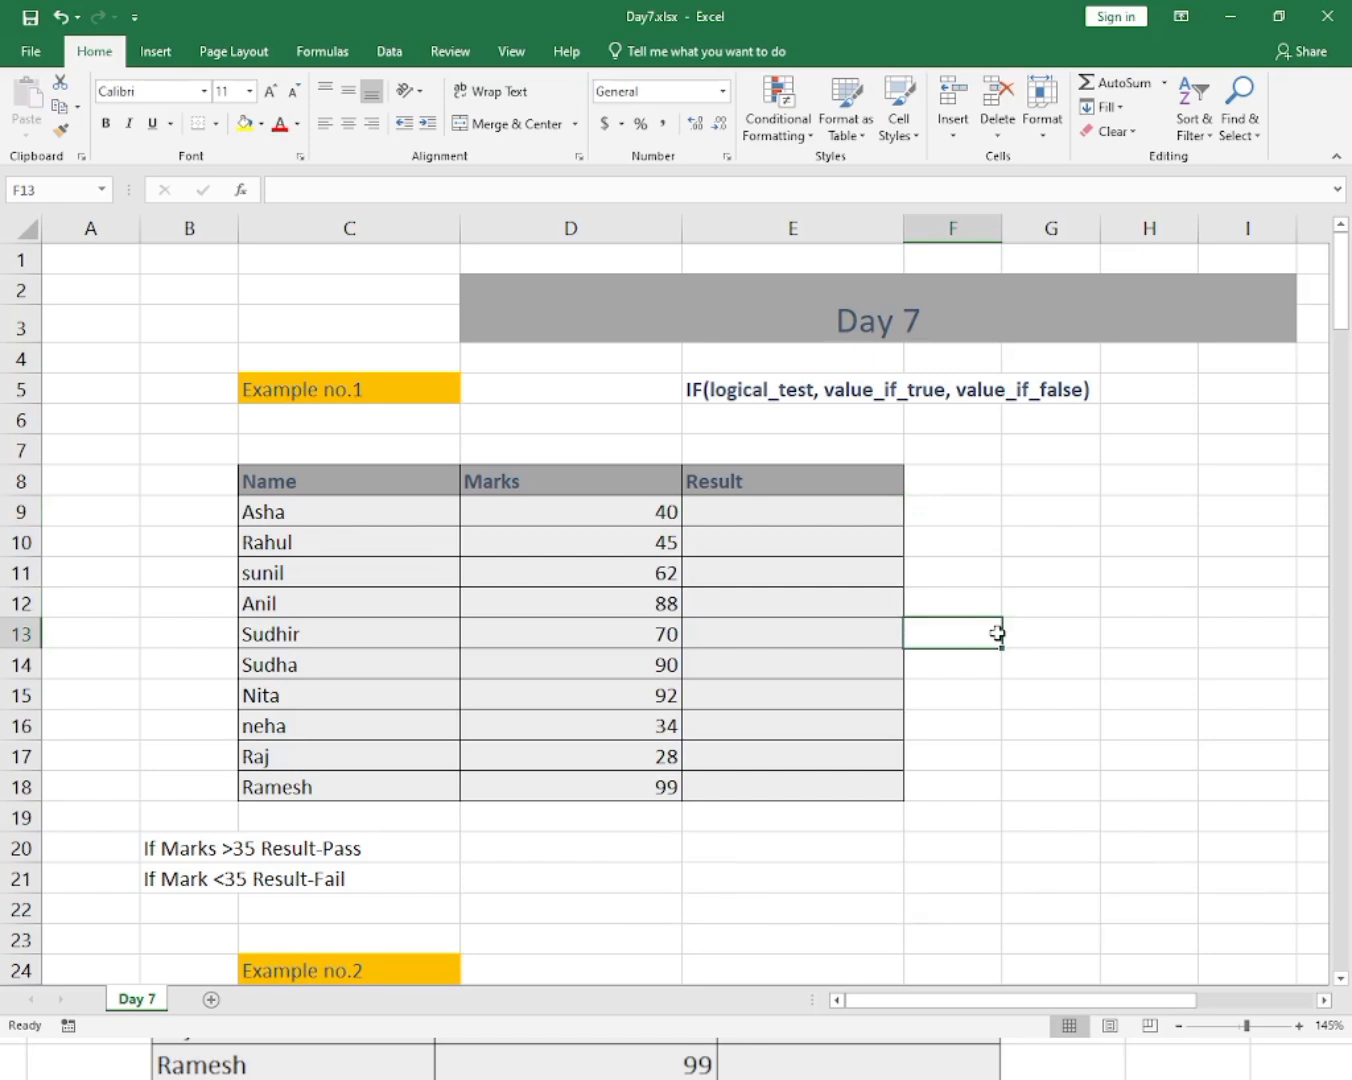
{"action": "left_click", "coordinate": [1014, 575]}
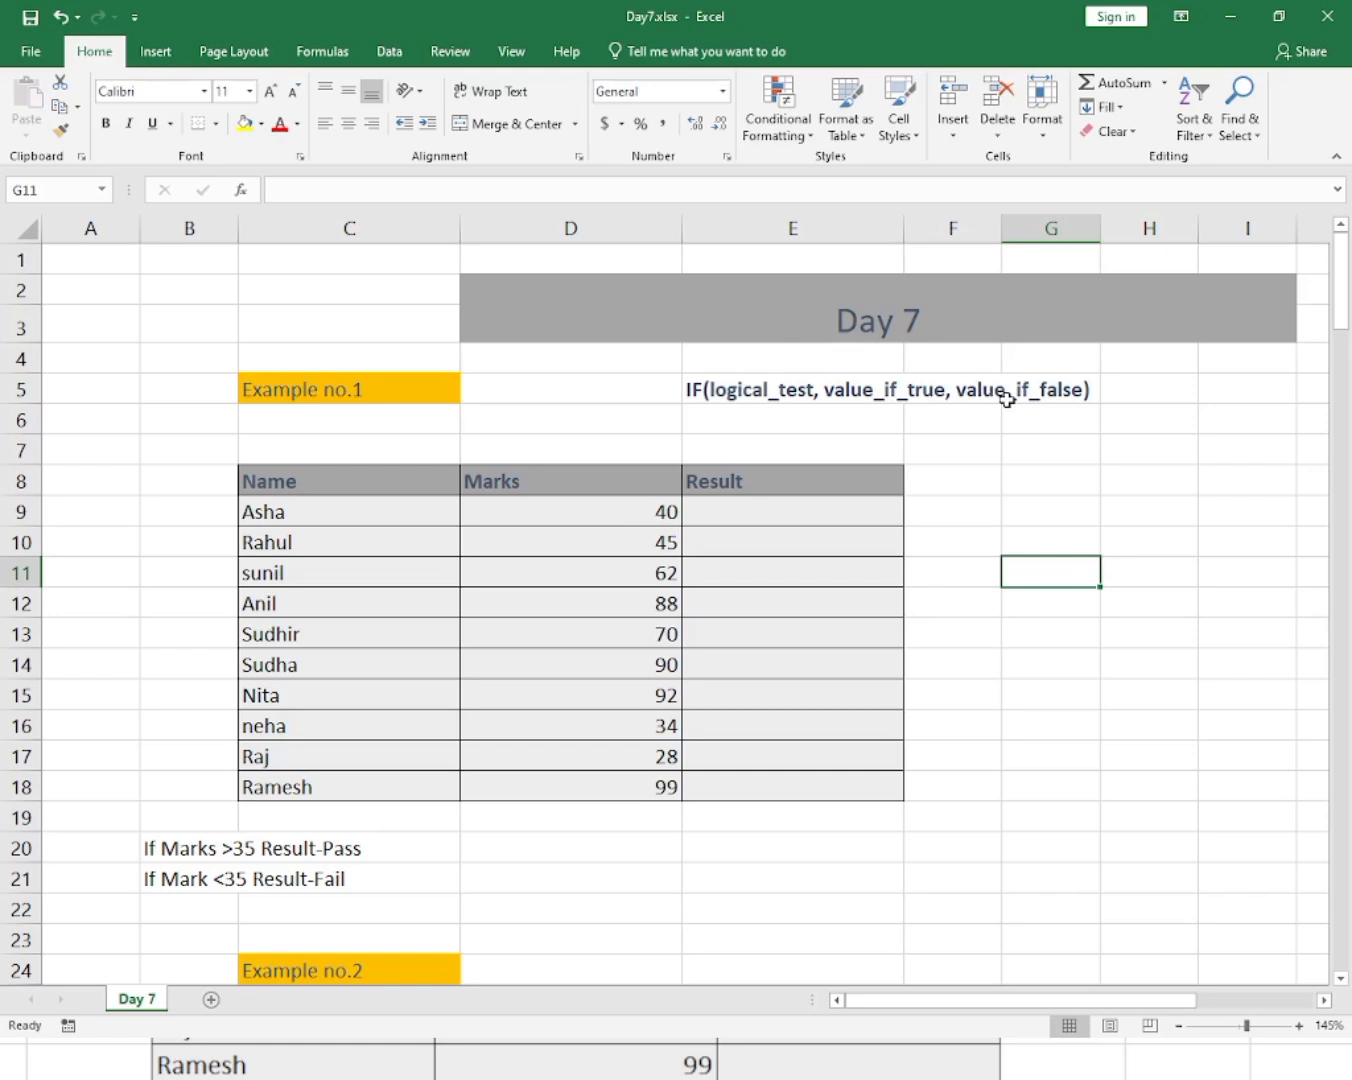
{"action": "left_click", "coordinate": [896, 816]}
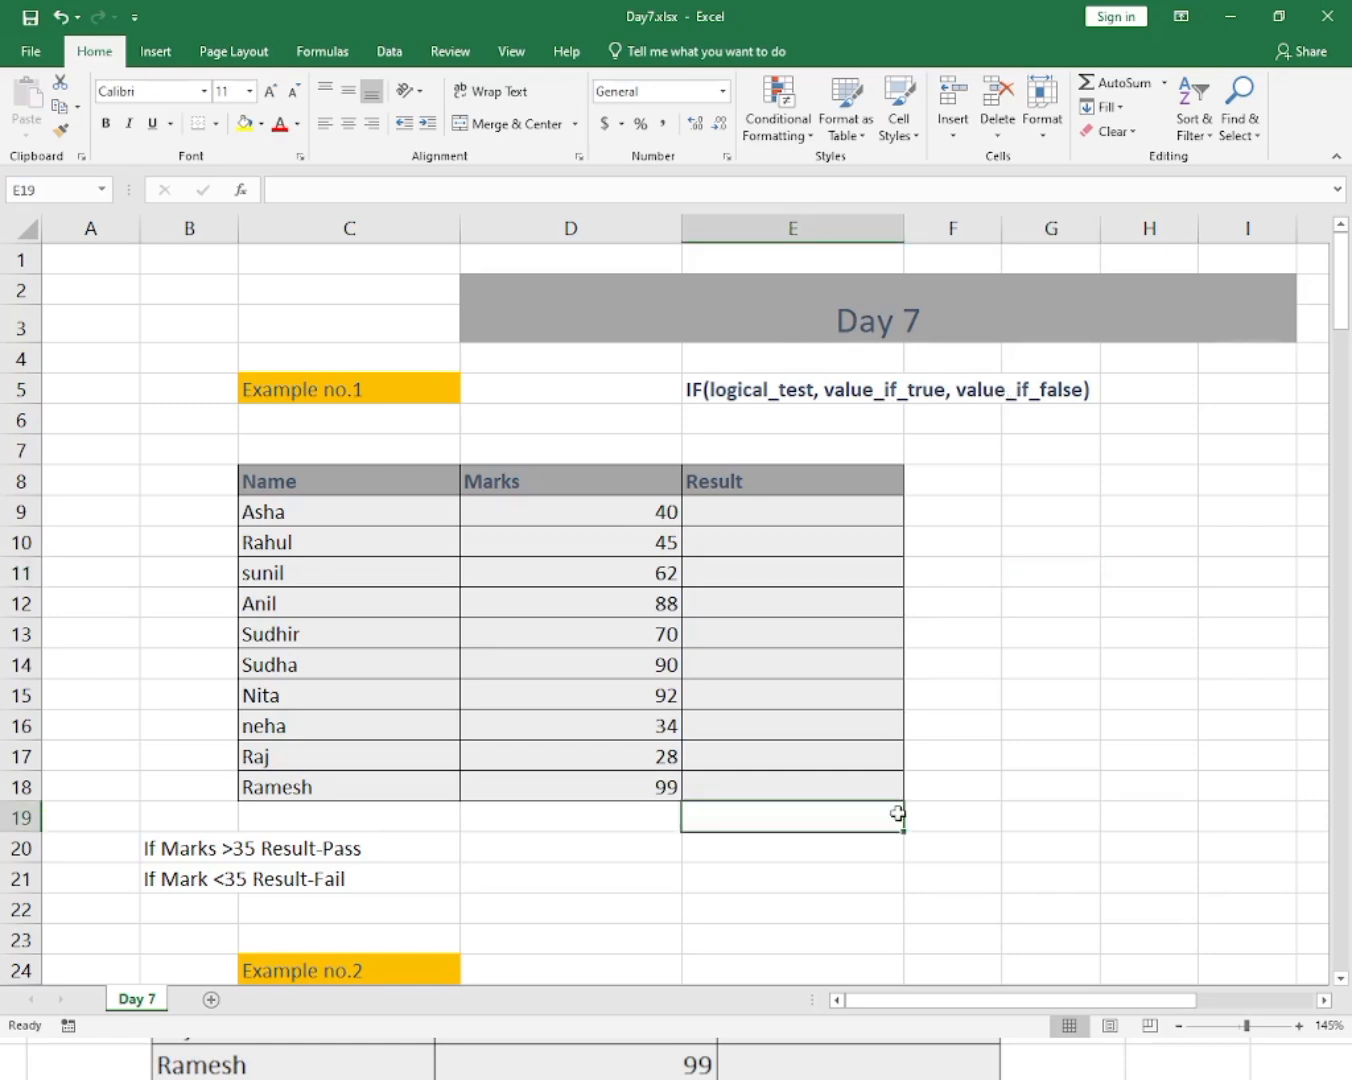
{"action": "left_click", "coordinate": [1070, 629]}
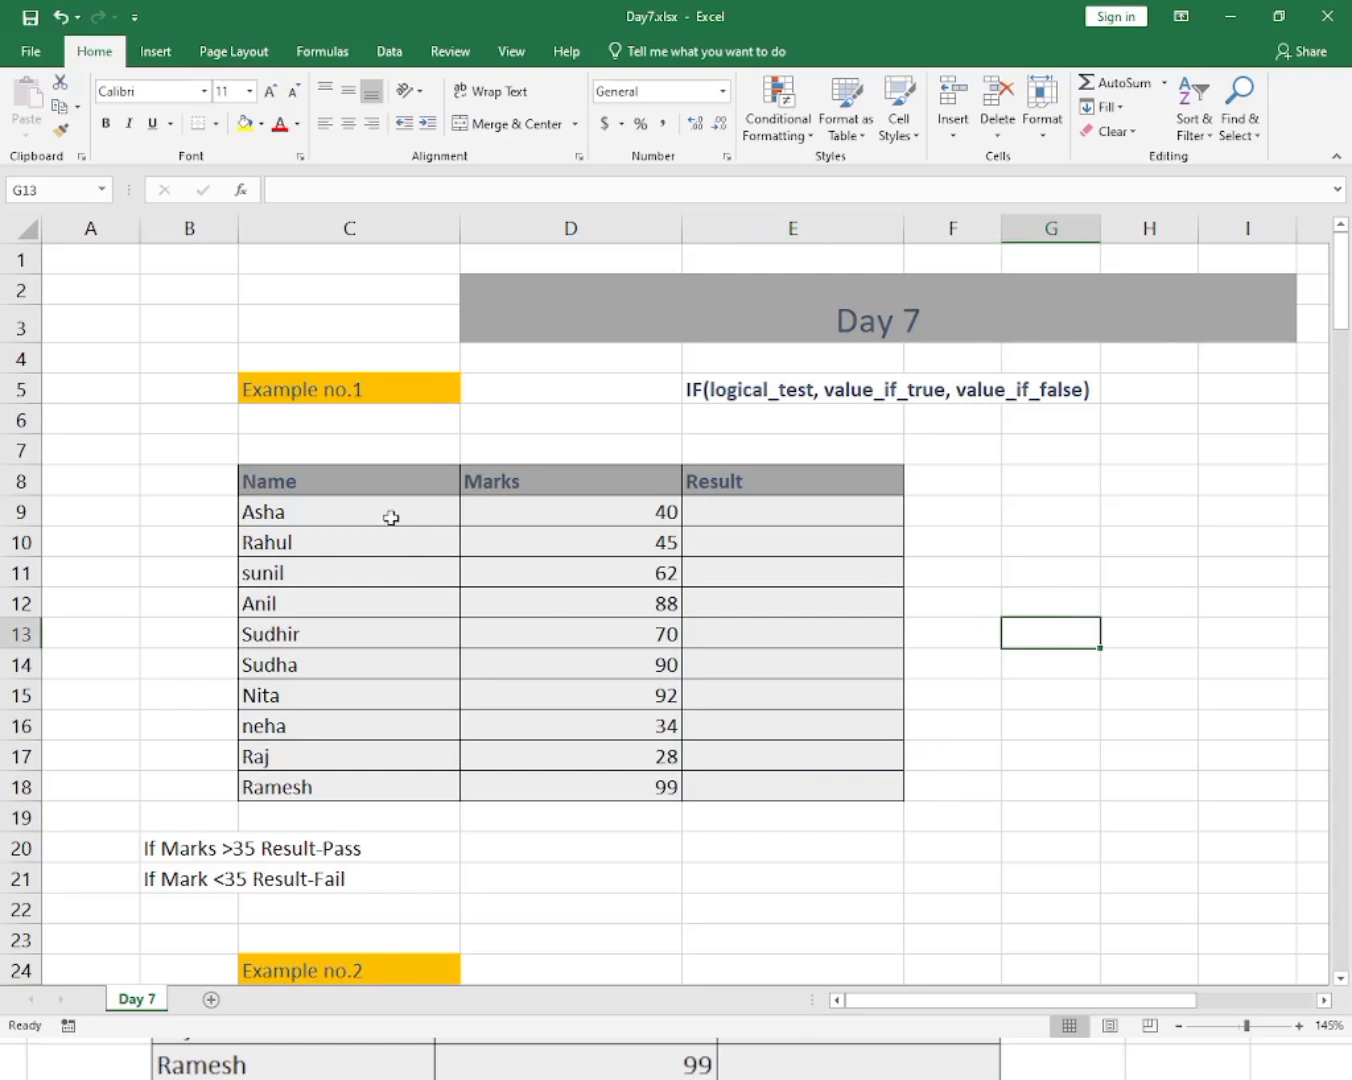
Review the Name and Marks columns of the Example no.1 table.
{"action": "left_click_drag", "start_coordinate": [391, 517], "coordinate": [385, 757]}
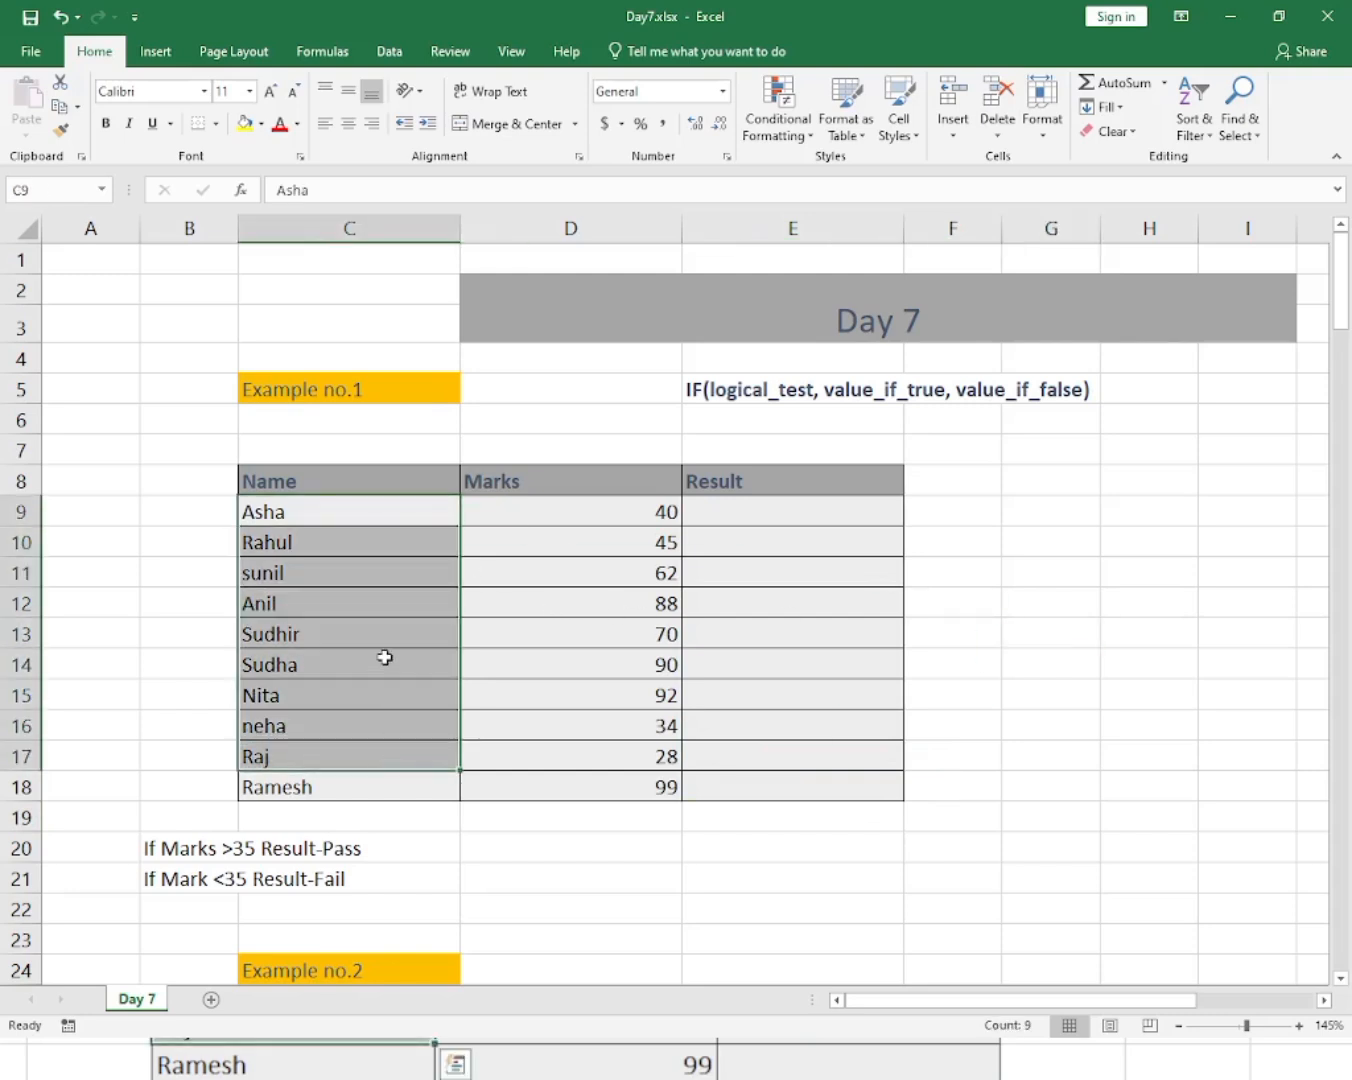
{"action": "left_click", "coordinate": [384, 657]}
{"action": "left_click_drag", "start_coordinate": [658, 510], "coordinate": [662, 759]}
{"action": "left_click", "coordinate": [756, 676]}
Enter the formula =IF(D9>35,"Pass","Fail") in cell E9, the first Result cell of Example no.1.
{"action": "left_click", "coordinate": [749, 512]}
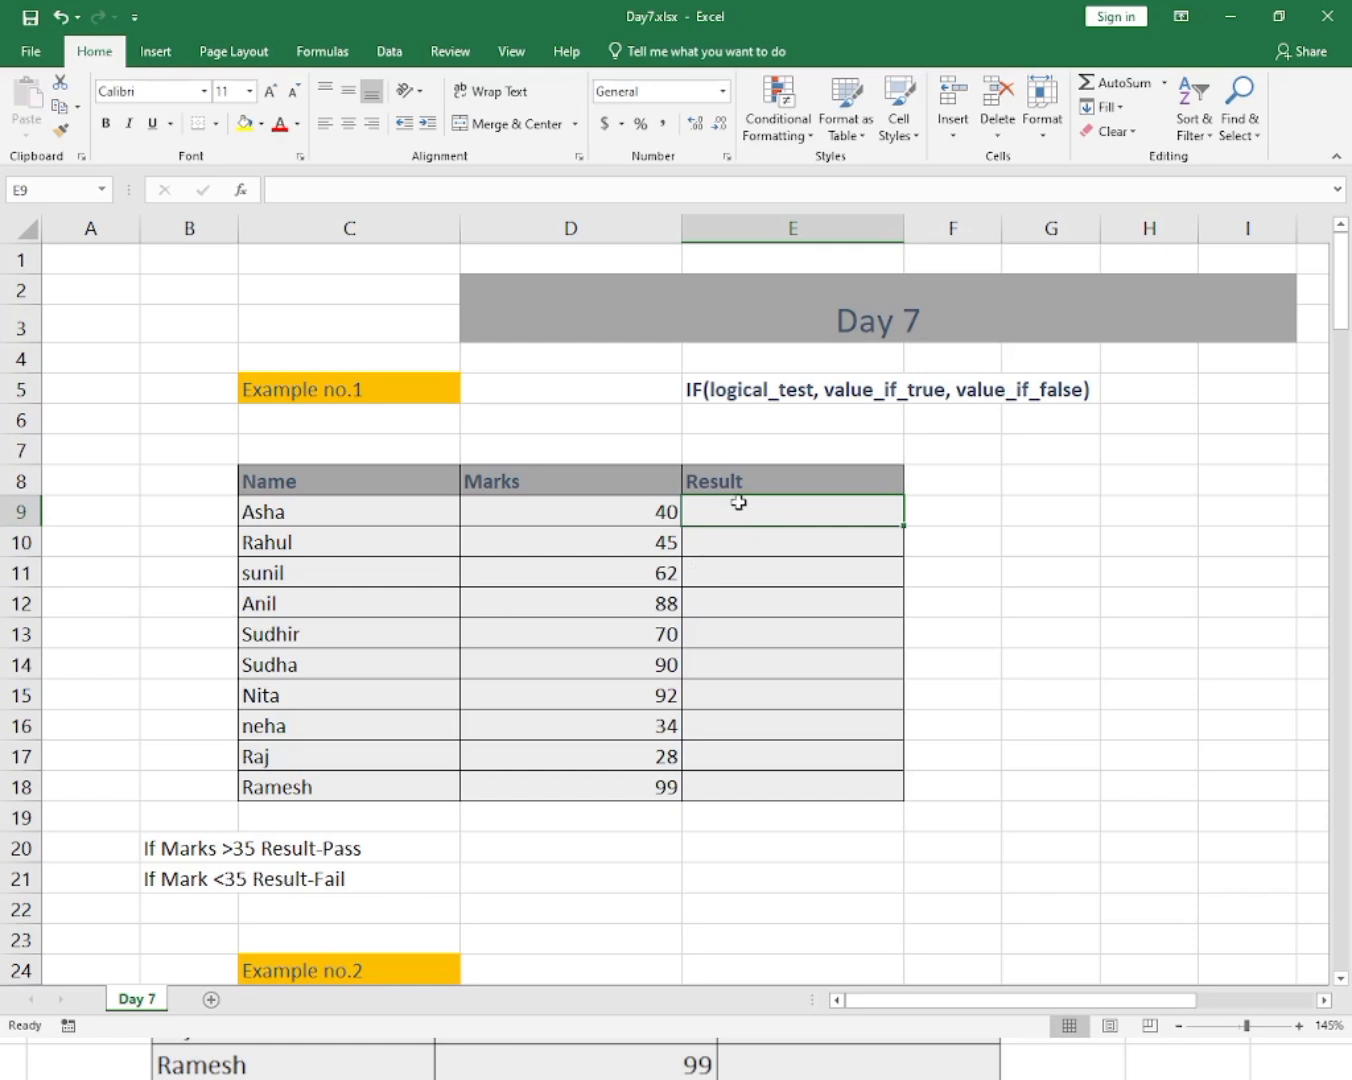
{"action": "type", "text": "="}
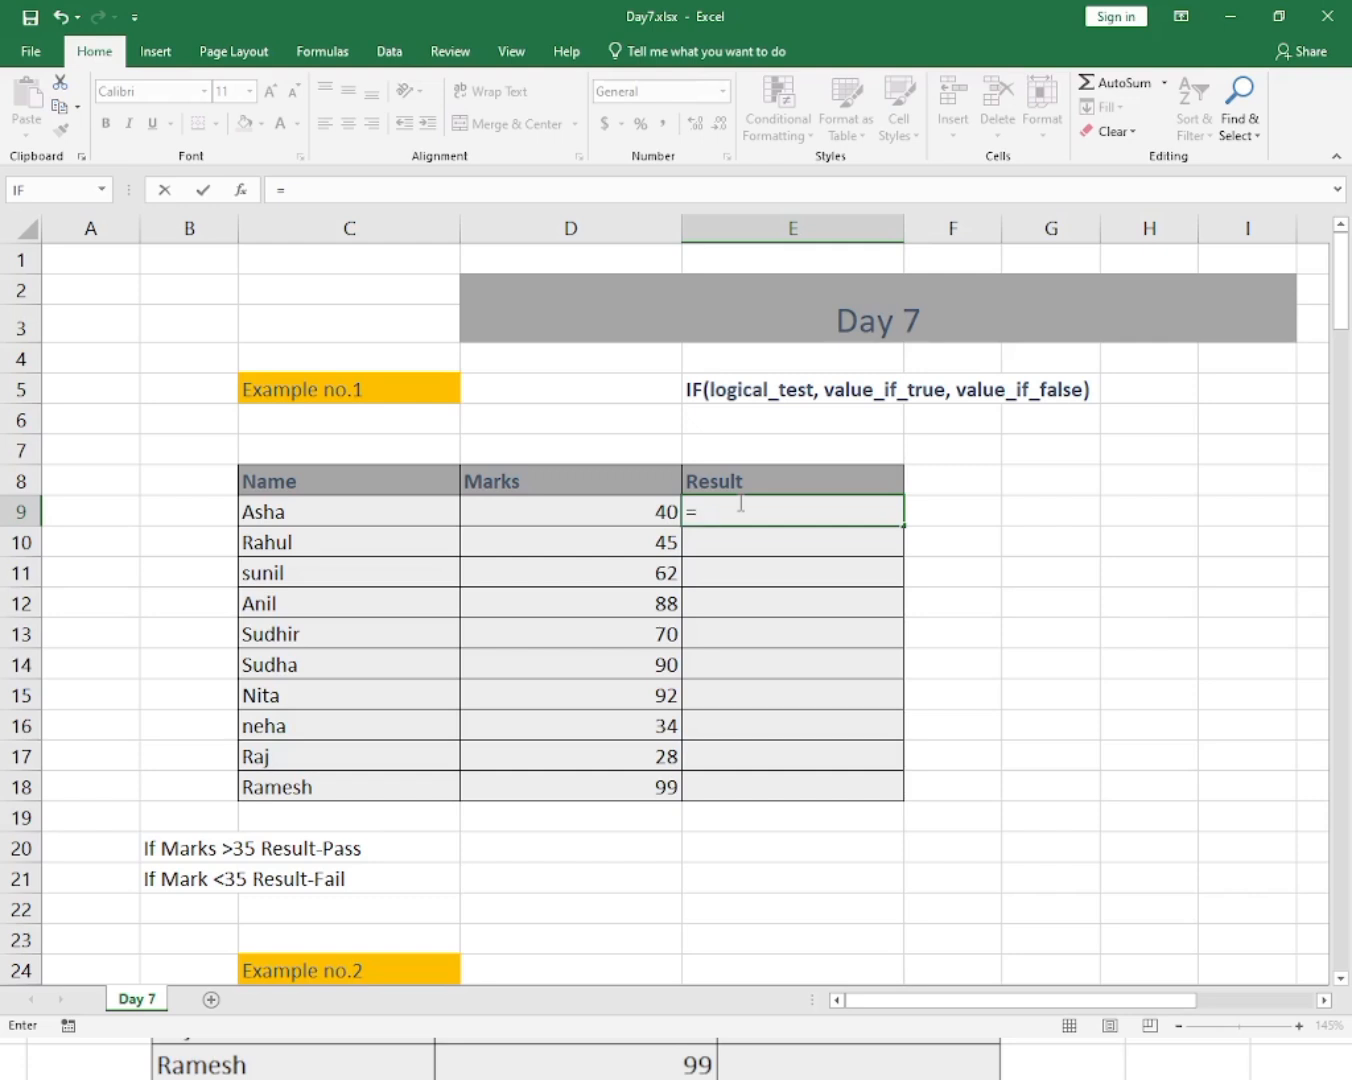
{"action": "type", "text": "if"}
{"action": "key", "text": "Tab"}
{"action": "key", "text": "Left"}
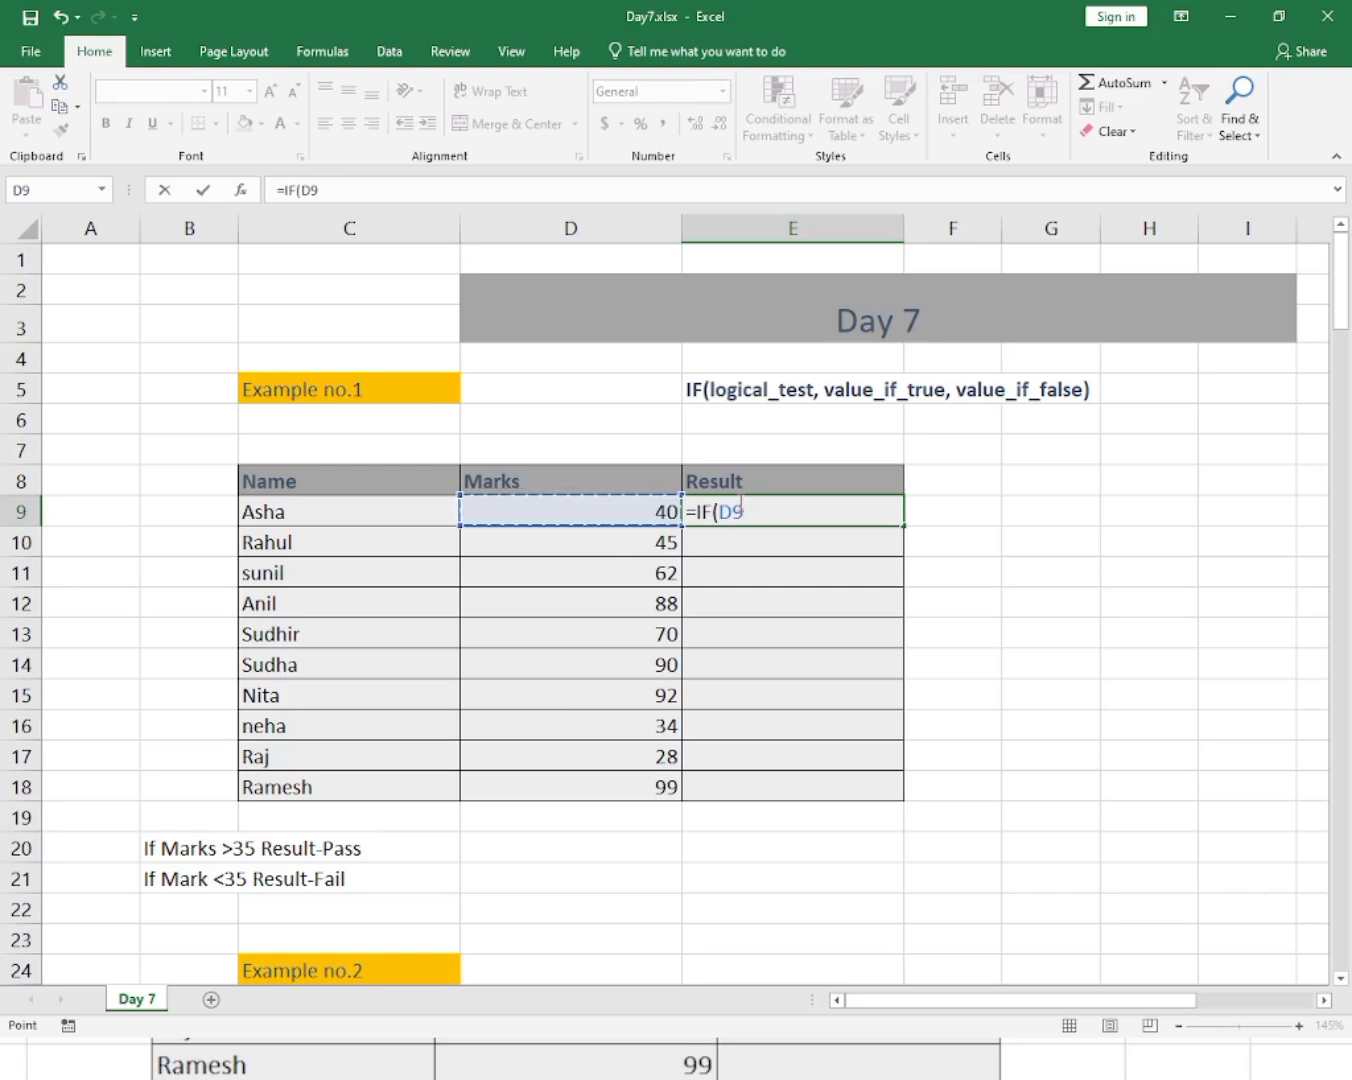
{"action": "type", "text": ">35"}
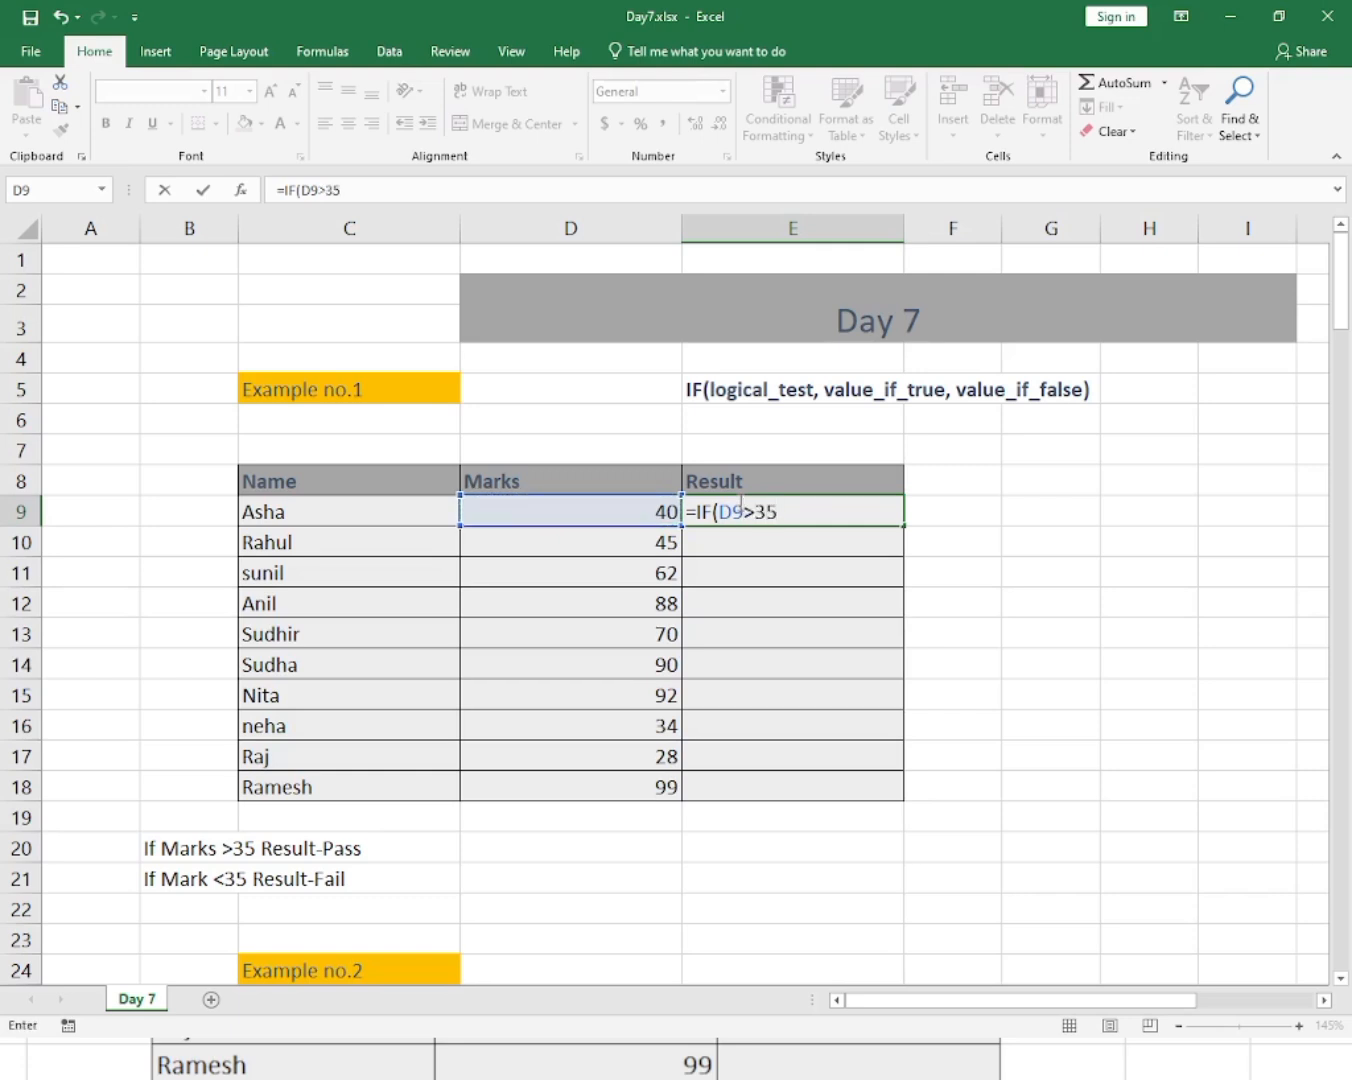
{"action": "type", "text": ","}
{"action": "type", "text": "\"Pass\",\"Fail"}
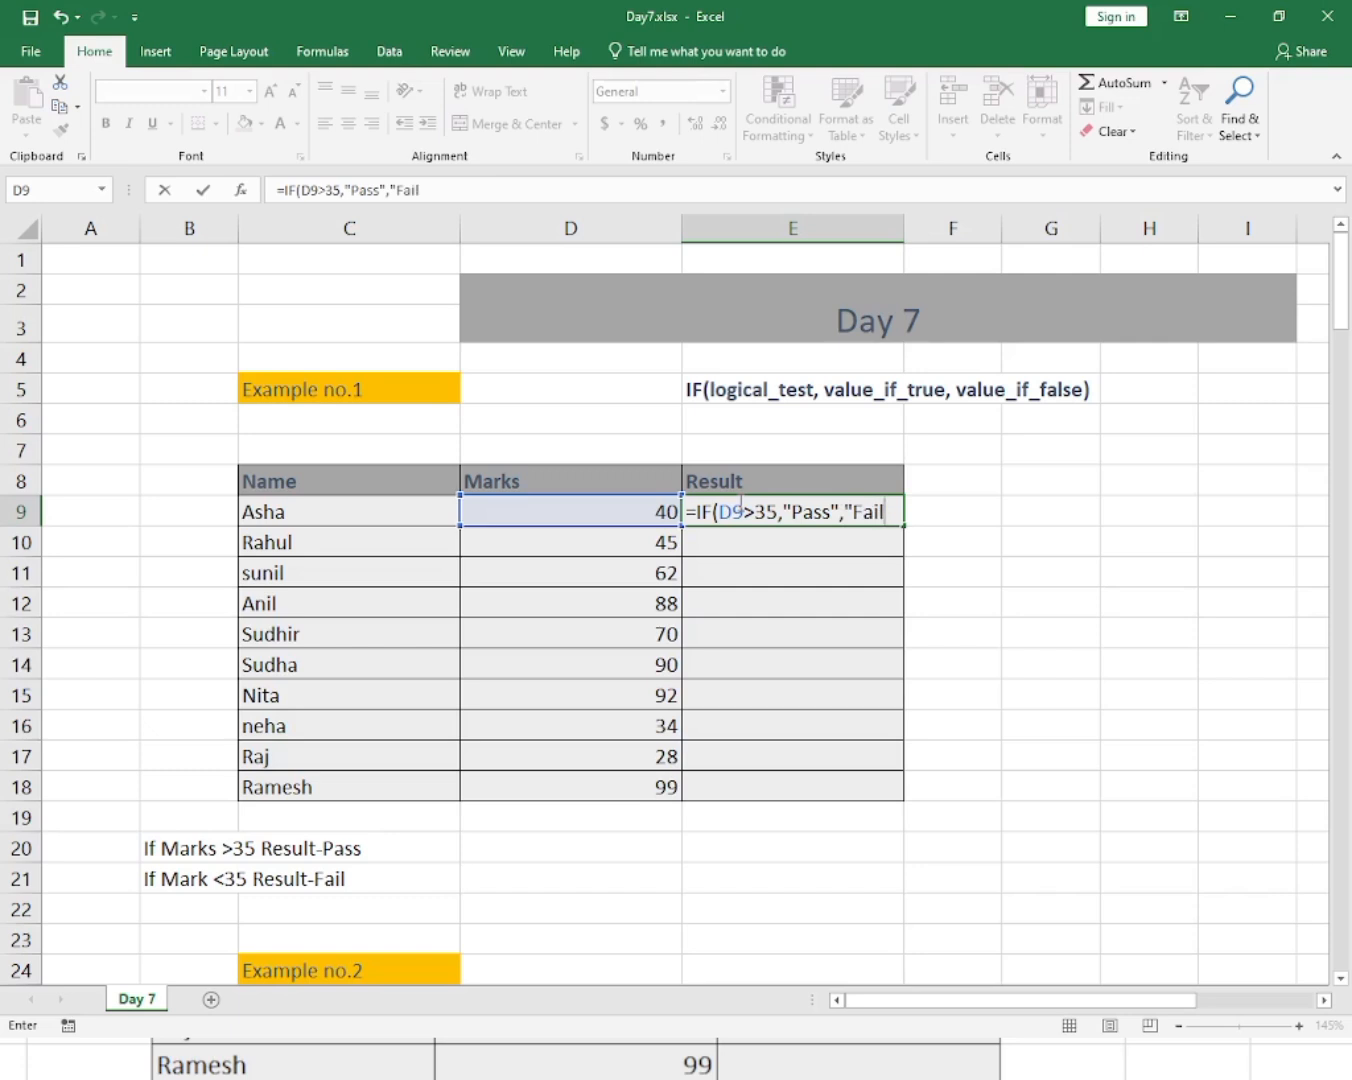
{"action": "type", "text": "\")"}
{"action": "key", "text": "Return"}
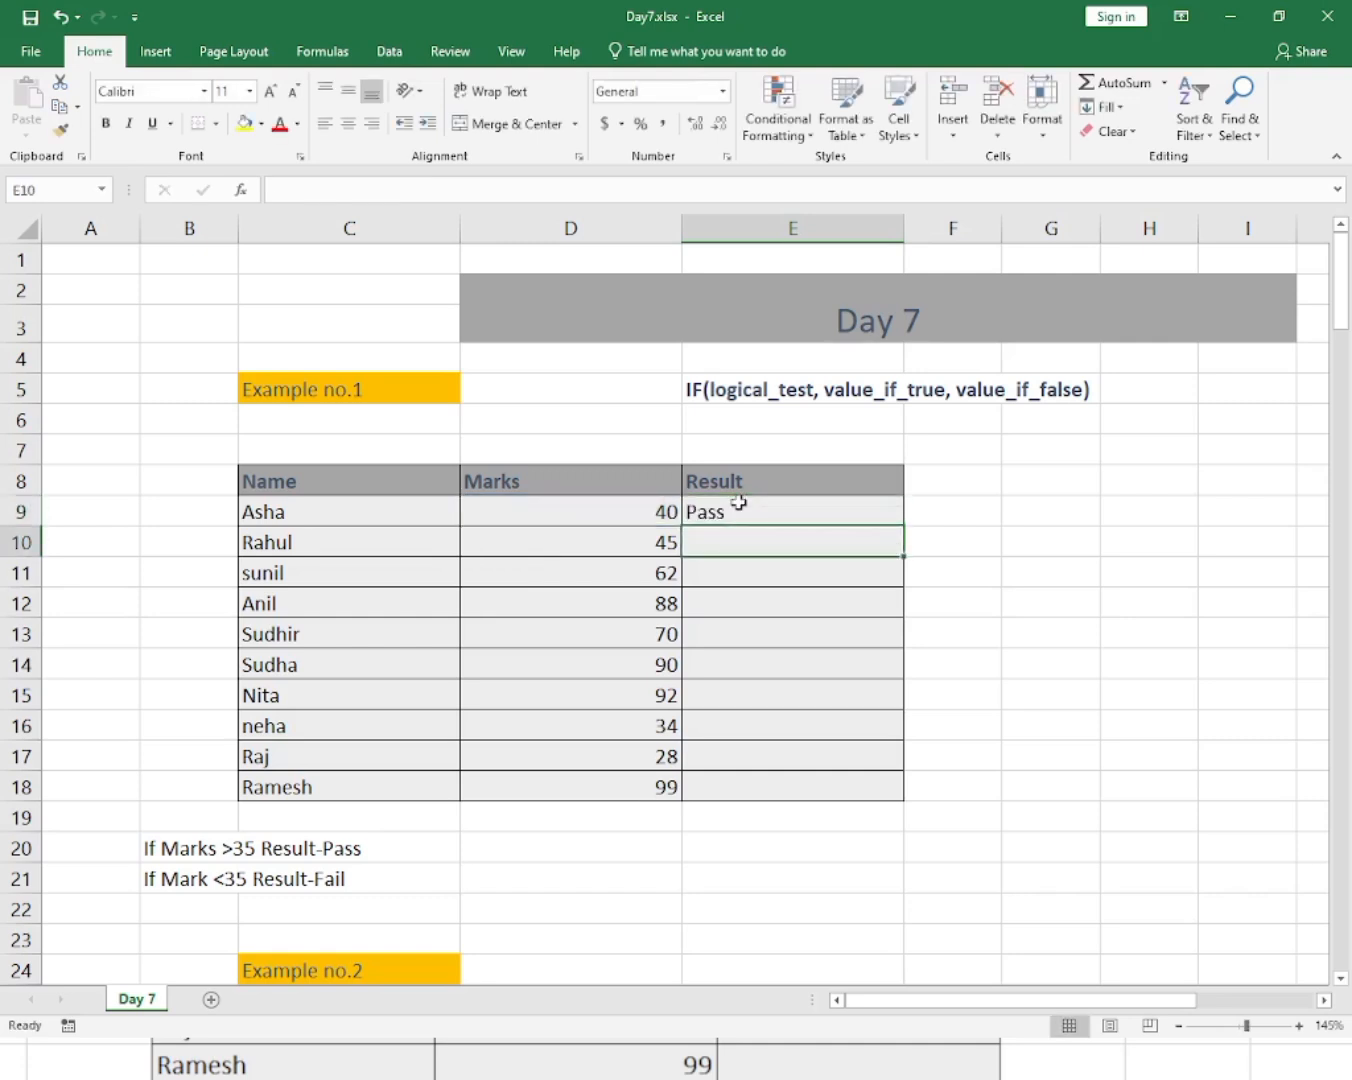
Fill the Result formula from E9 down through E18.
{"action": "left_click", "coordinate": [739, 502]}
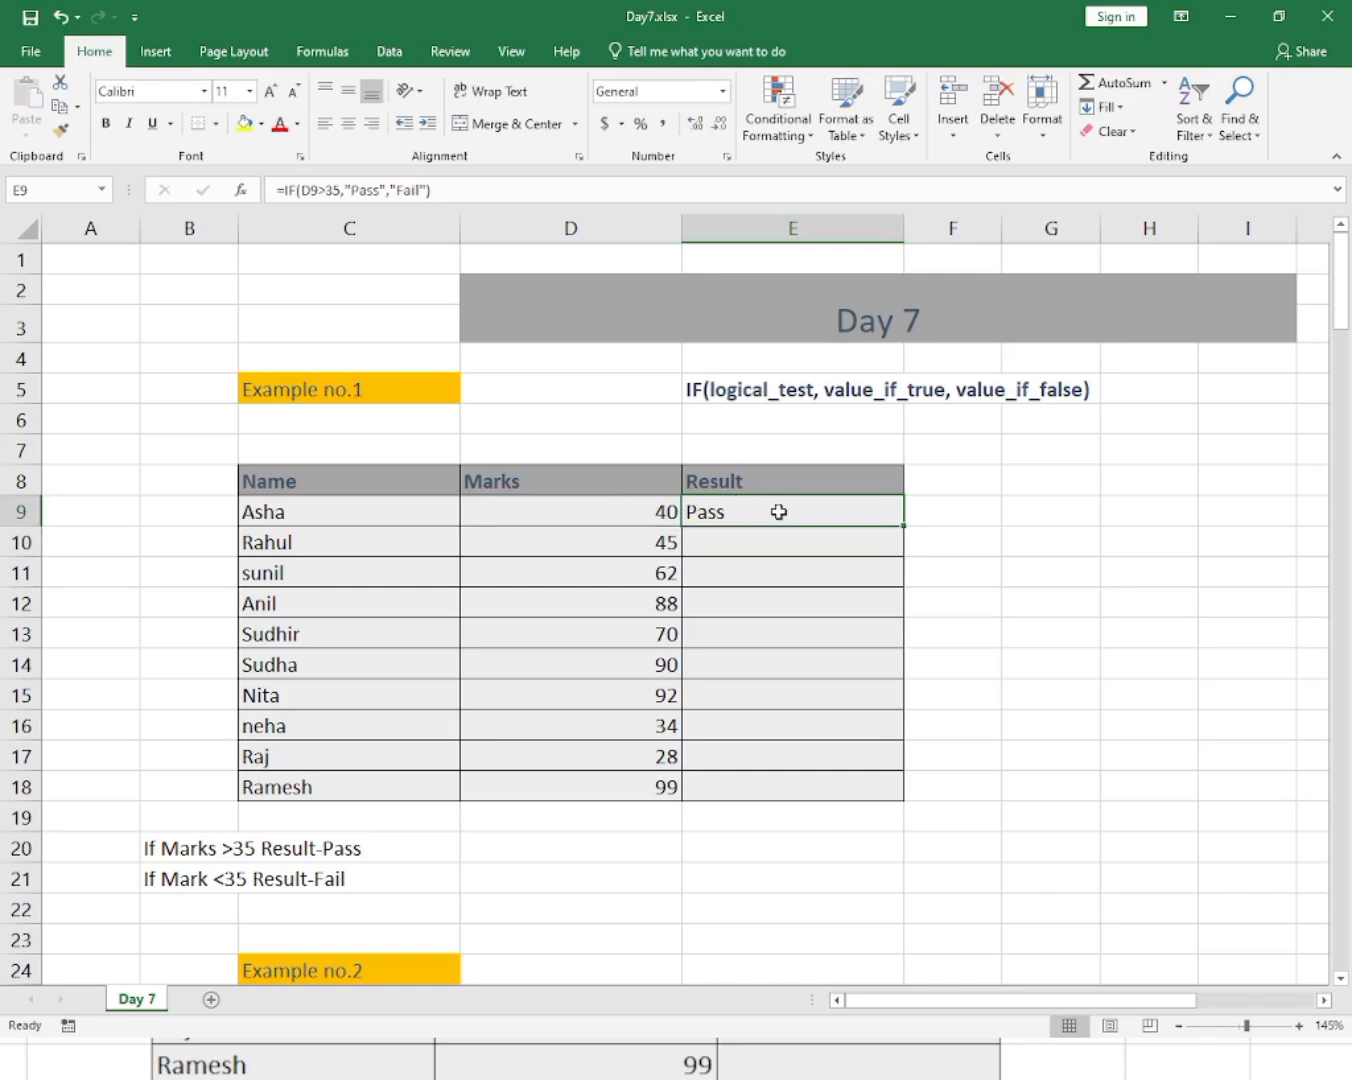
{"action": "left_click_drag", "start_coordinate": [780, 513], "coordinate": [779, 780]}
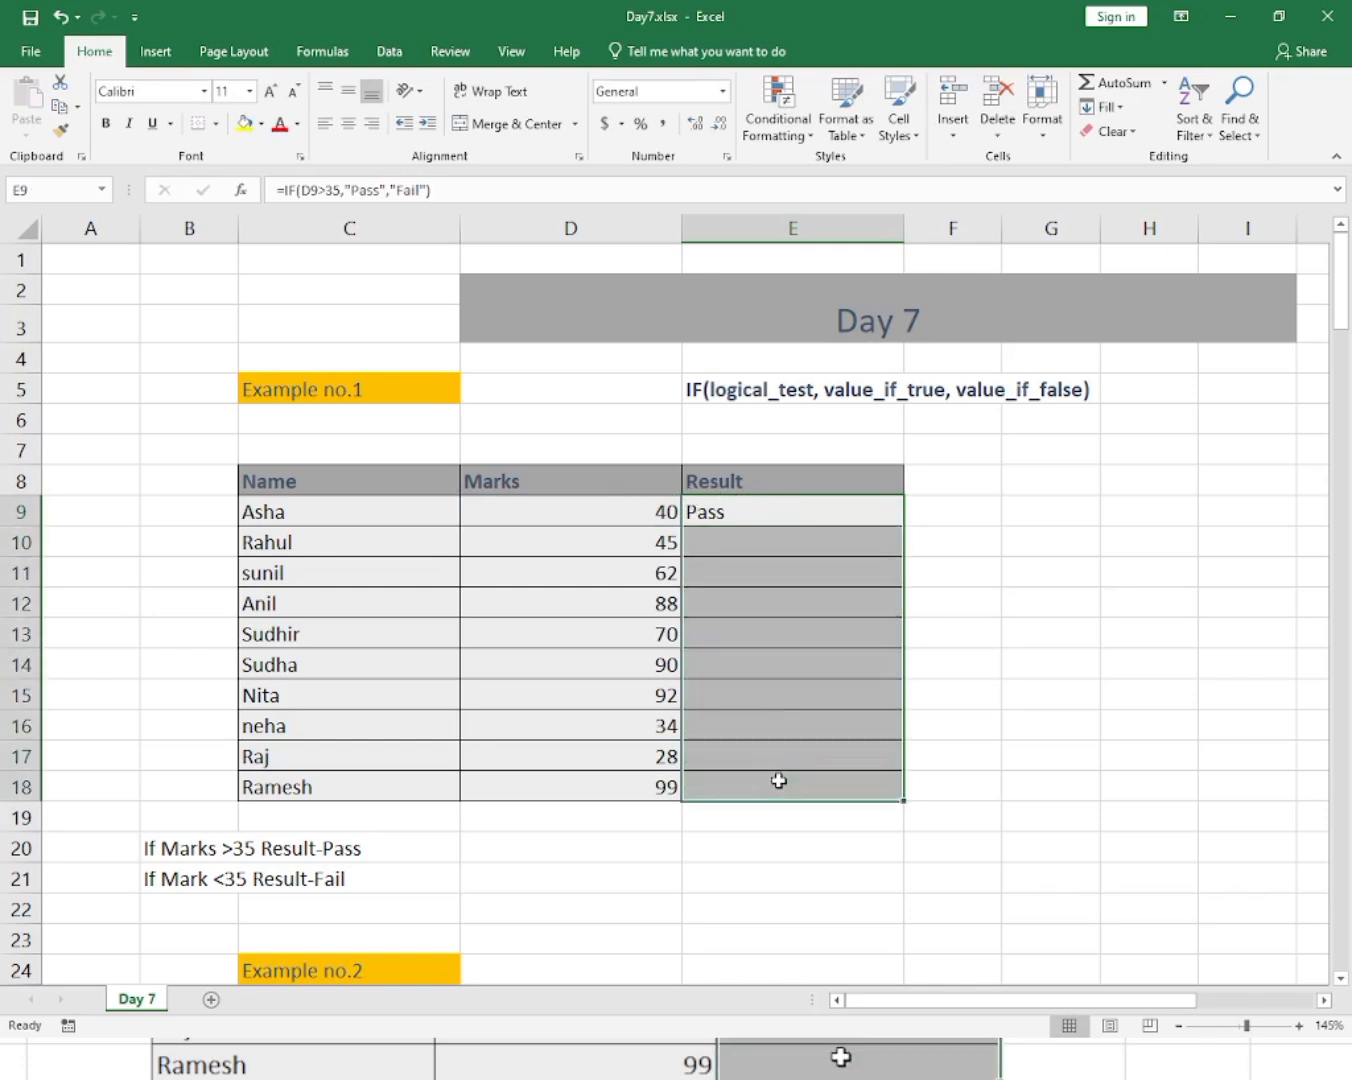
{"action": "key", "text": "ctrl+d"}
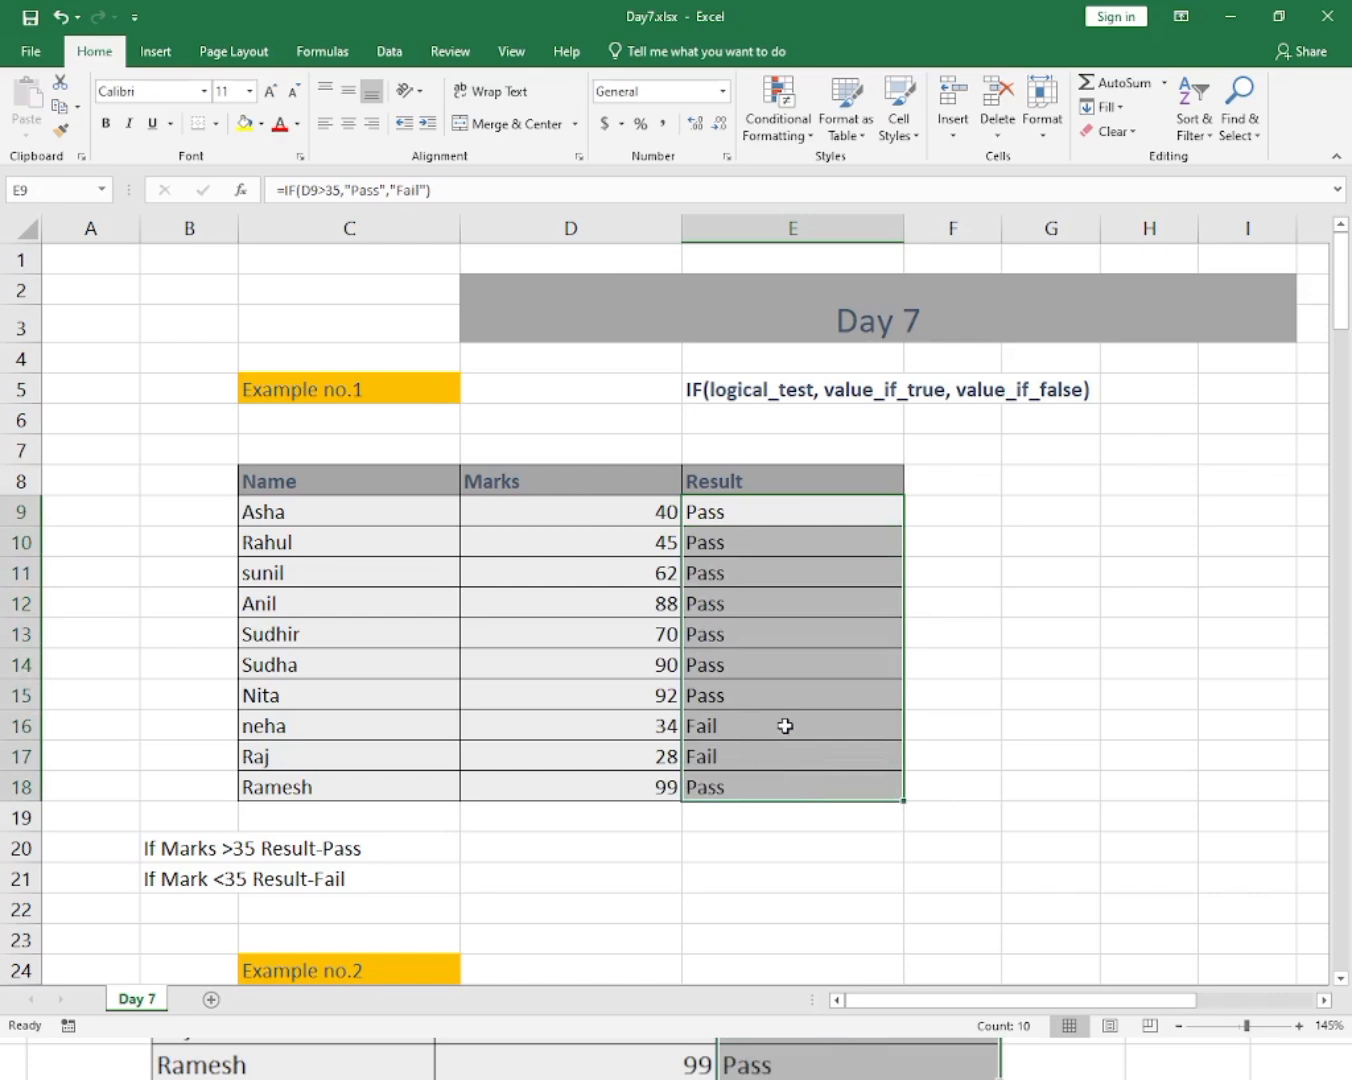
Check the results in E16 and E17 against the marks in D16 and D17.
{"action": "left_click", "coordinate": [785, 726]}
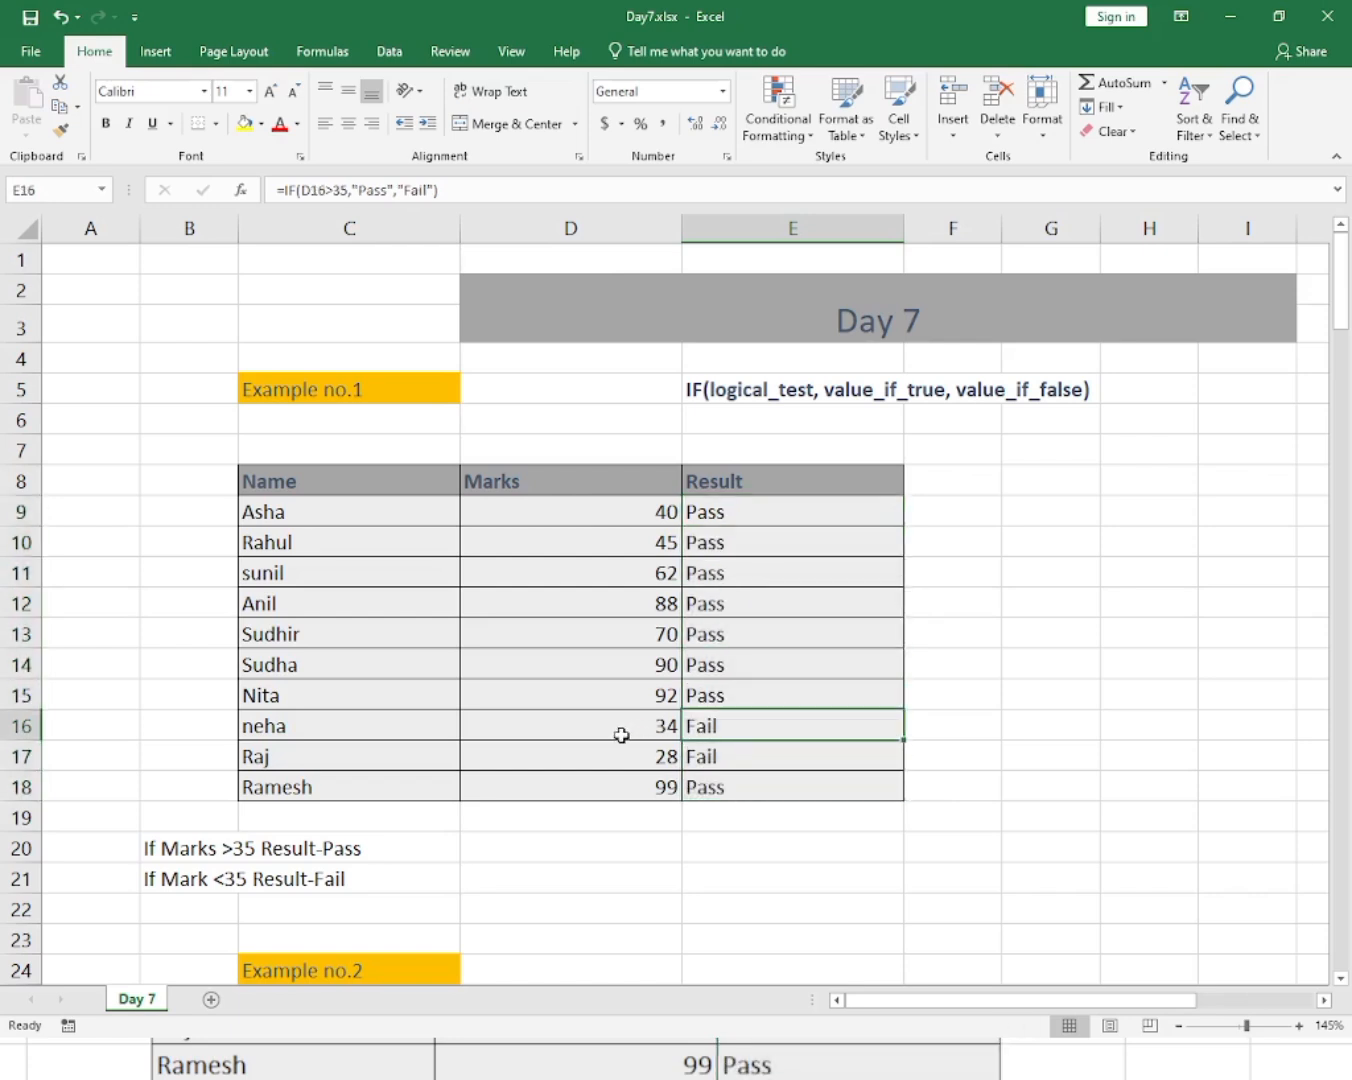
{"action": "left_click", "coordinate": [621, 735]}
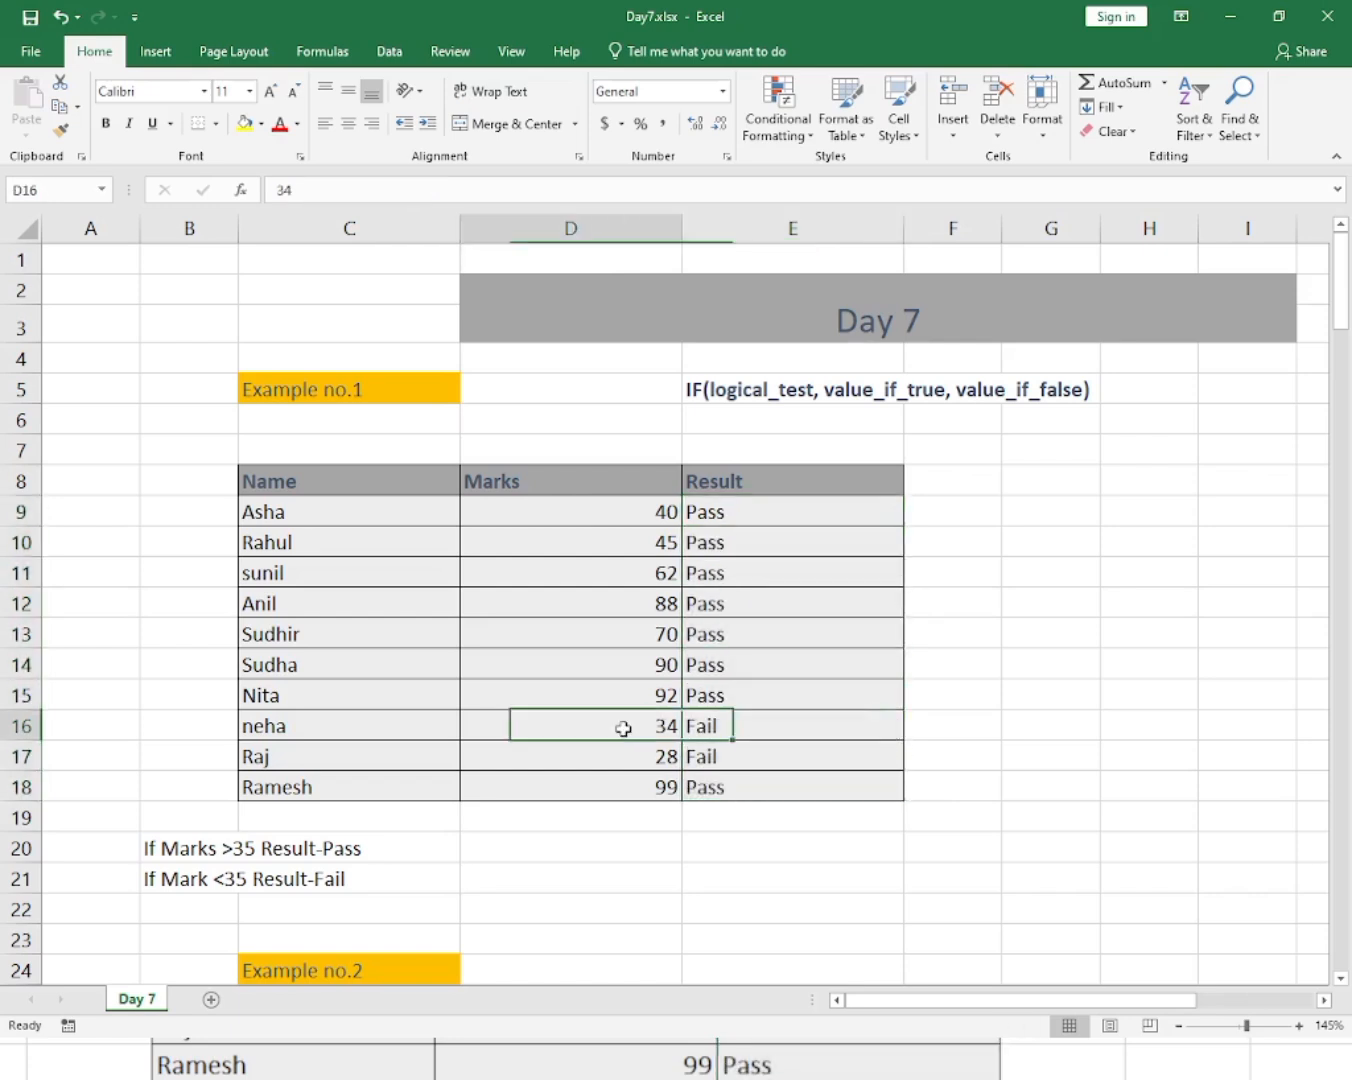
{"action": "left_click", "coordinate": [753, 731]}
{"action": "left_click", "coordinate": [558, 756]}
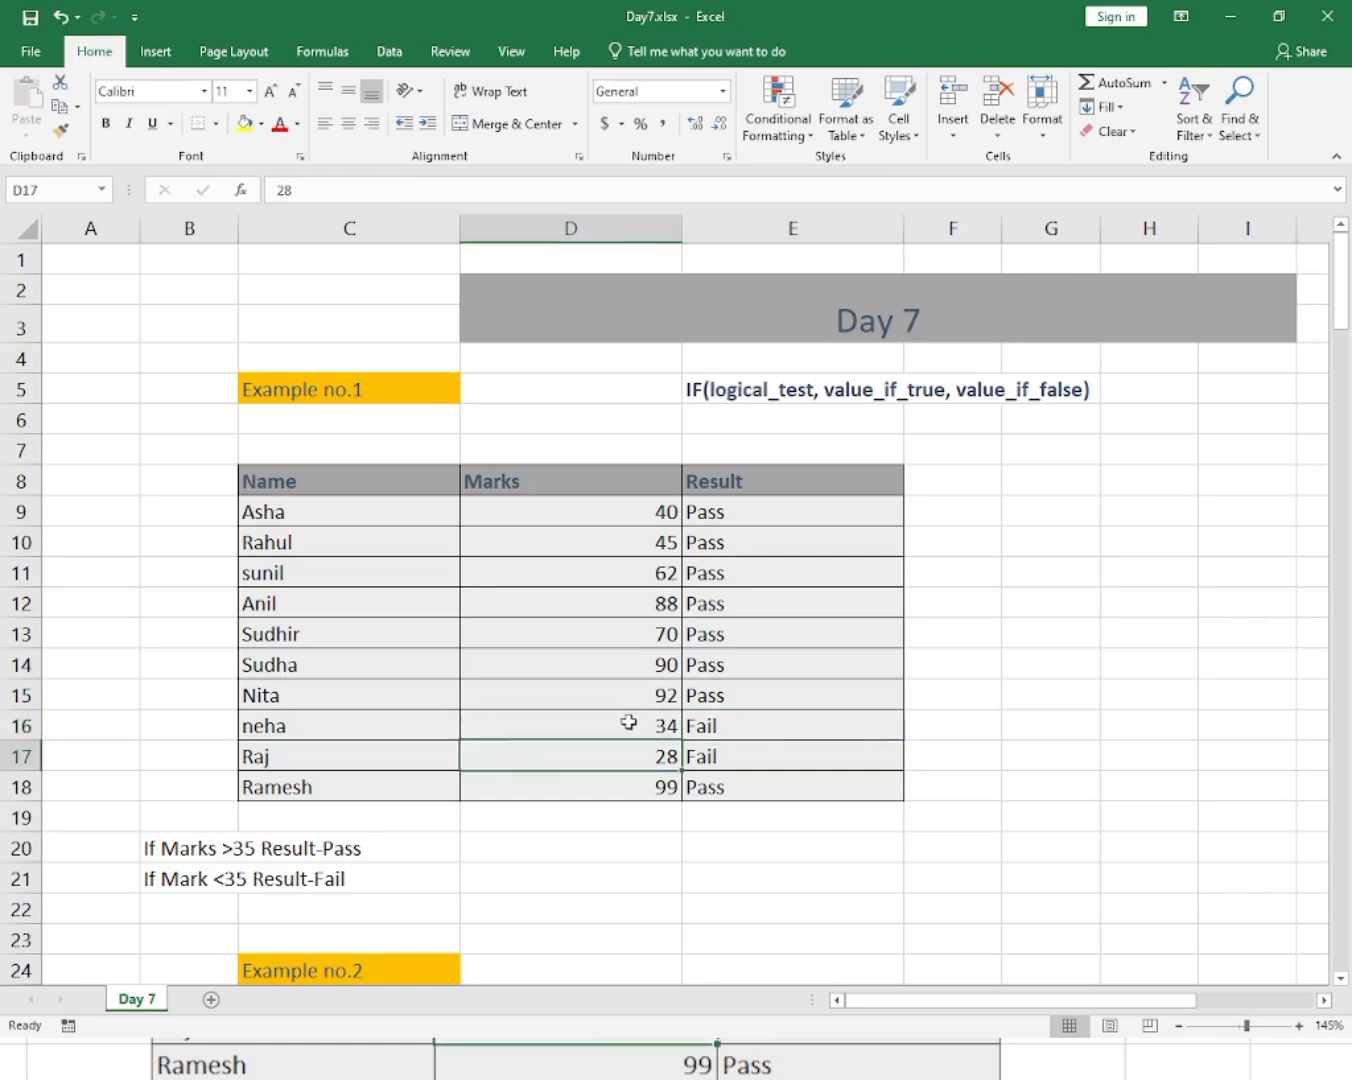
{"action": "left_click", "coordinate": [723, 754]}
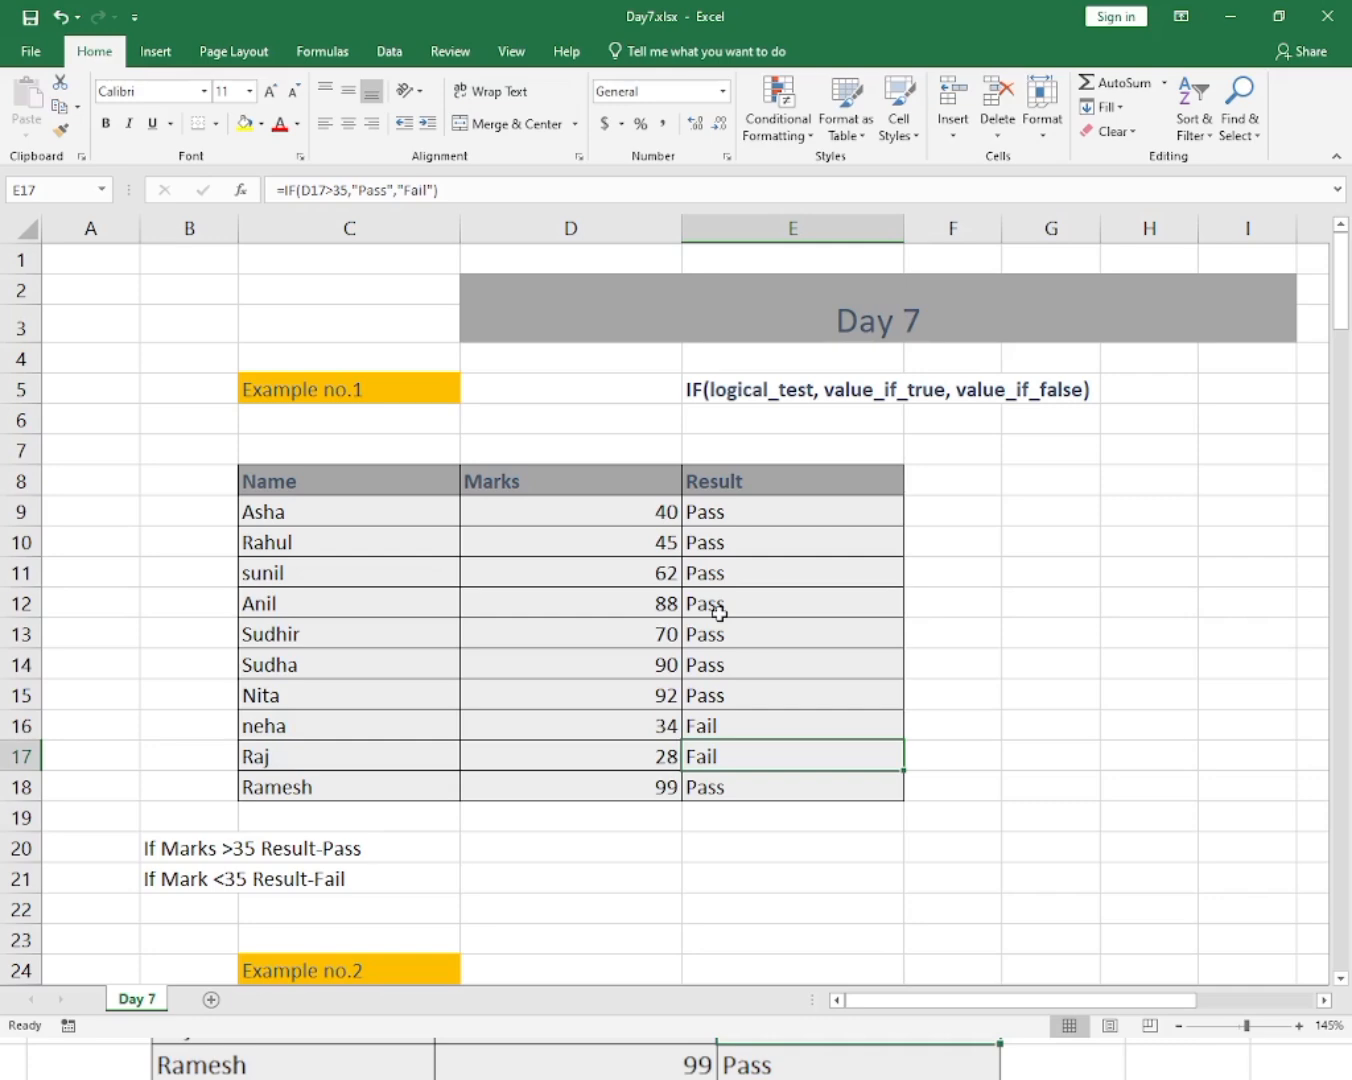
{"action": "left_click", "coordinate": [1044, 777]}
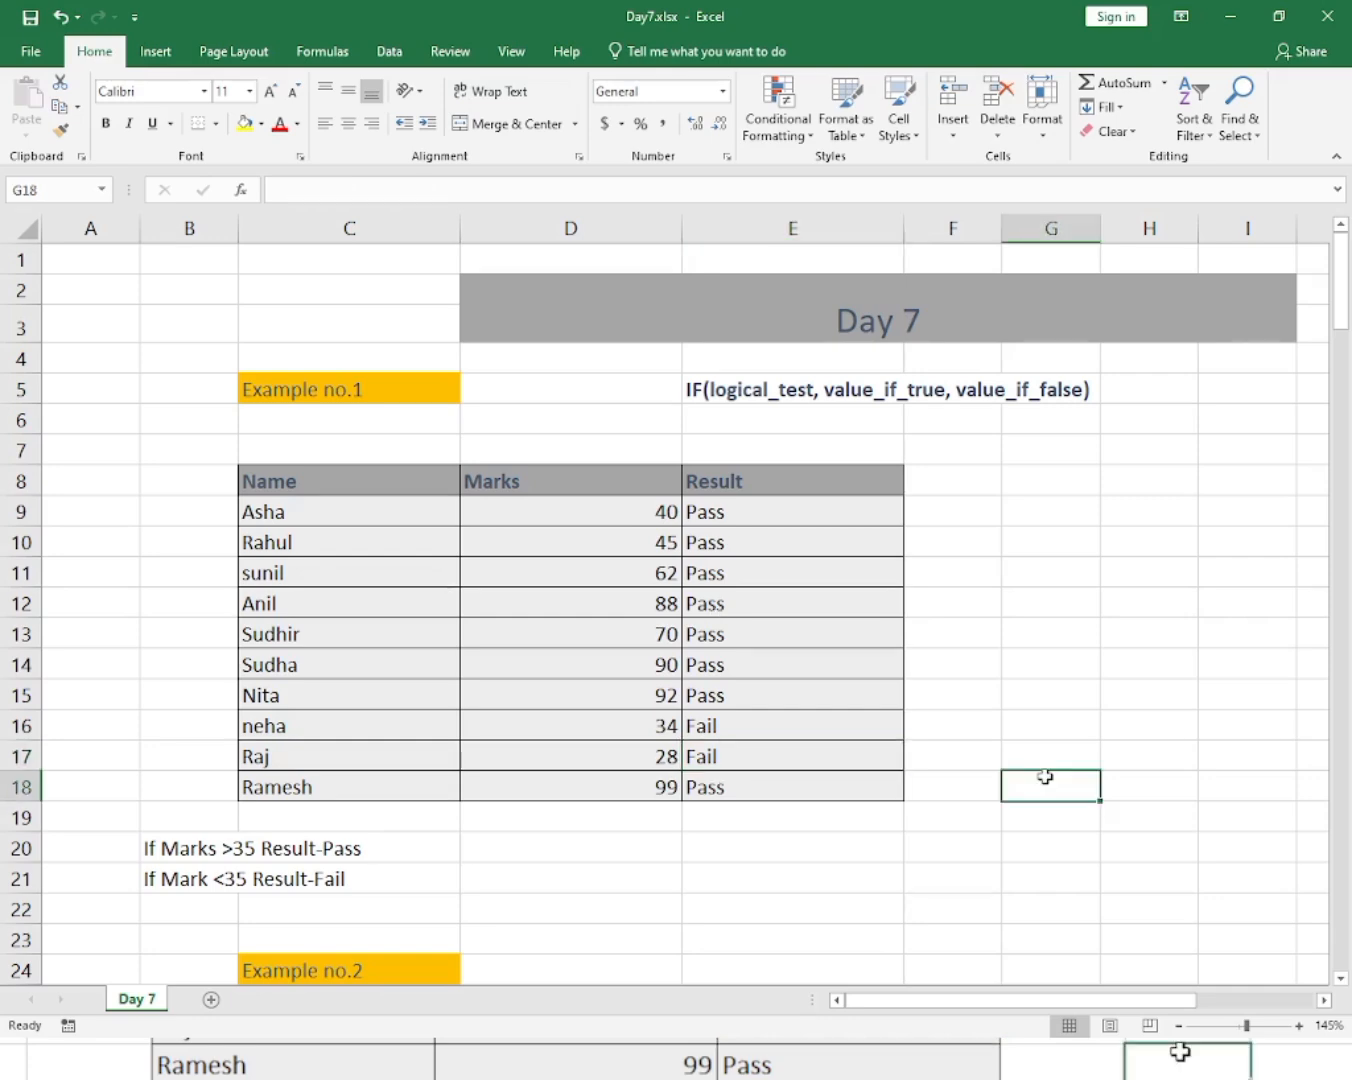
{"action": "left_click", "coordinate": [724, 884]}
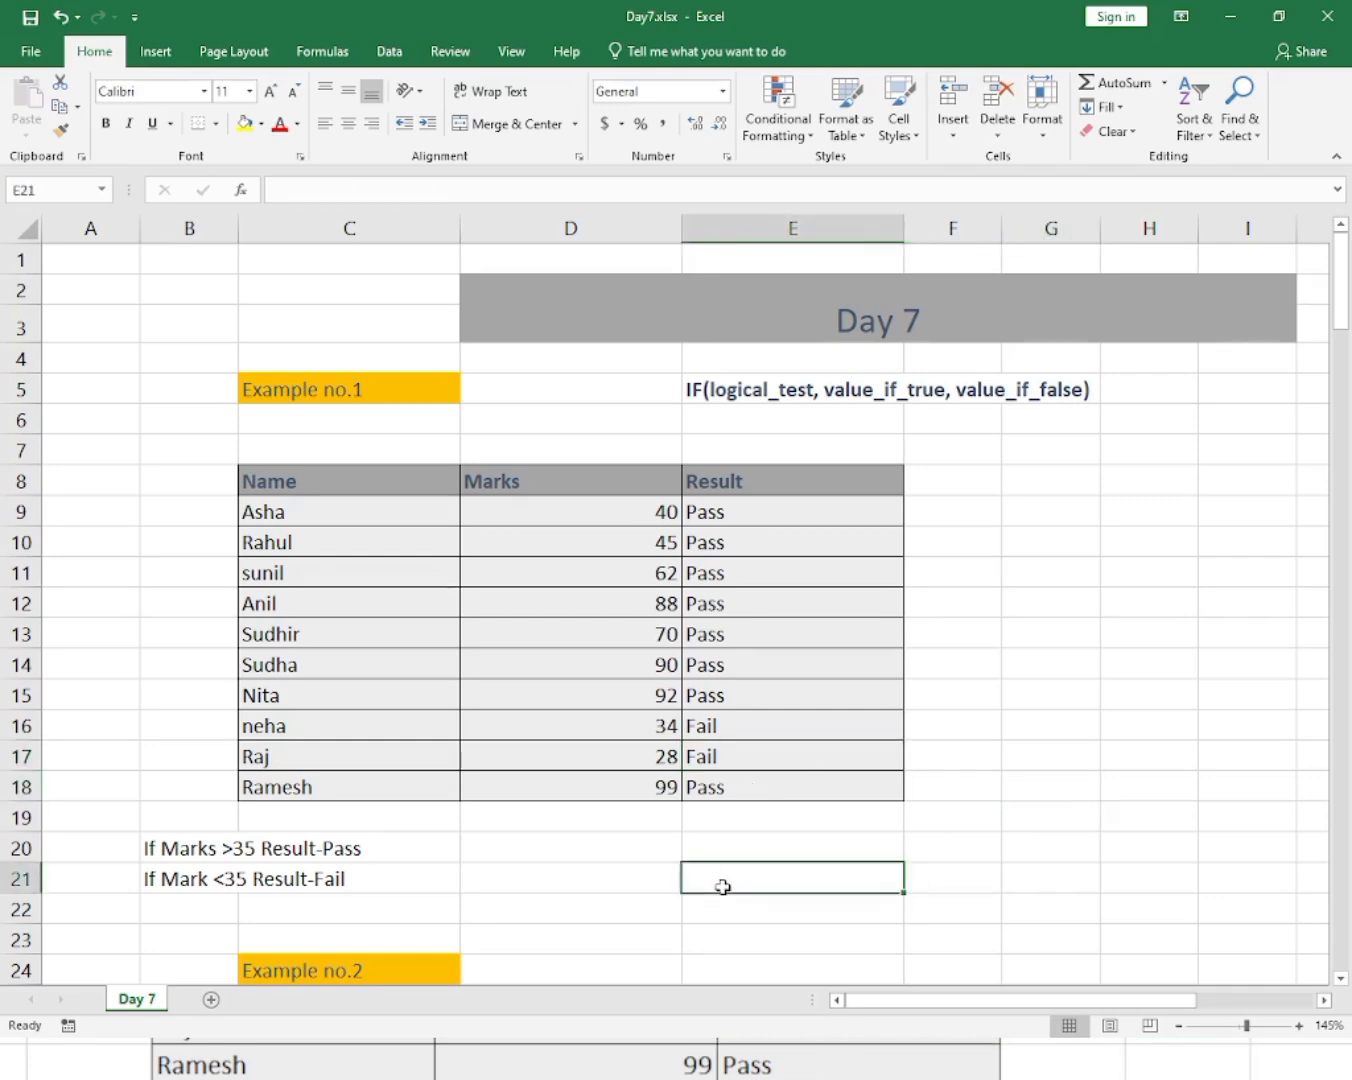
Review the Employee Name and Salary columns of the Example no.2 table.
{"action": "scroll", "coordinate": [592, 836], "scroll_direction": "down", "scroll_amount": 5}
{"action": "scroll", "coordinate": [593, 836], "scroll_direction": "down", "scroll_amount": 1}
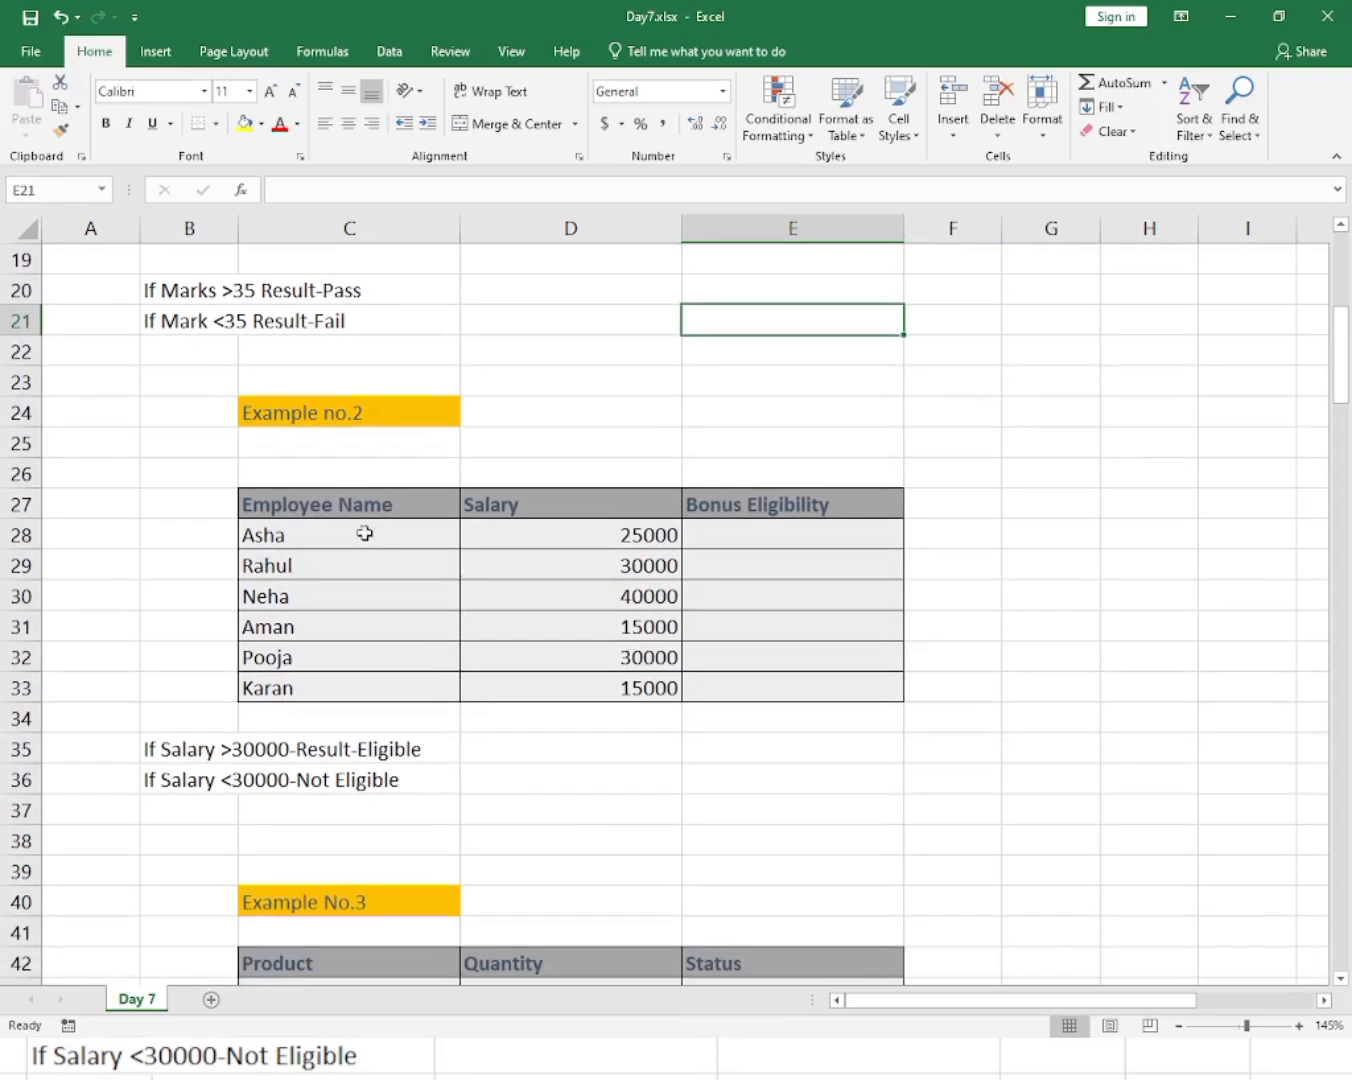
{"action": "left_click_drag", "start_coordinate": [362, 531], "coordinate": [363, 665]}
{"action": "left_click", "coordinate": [500, 604]}
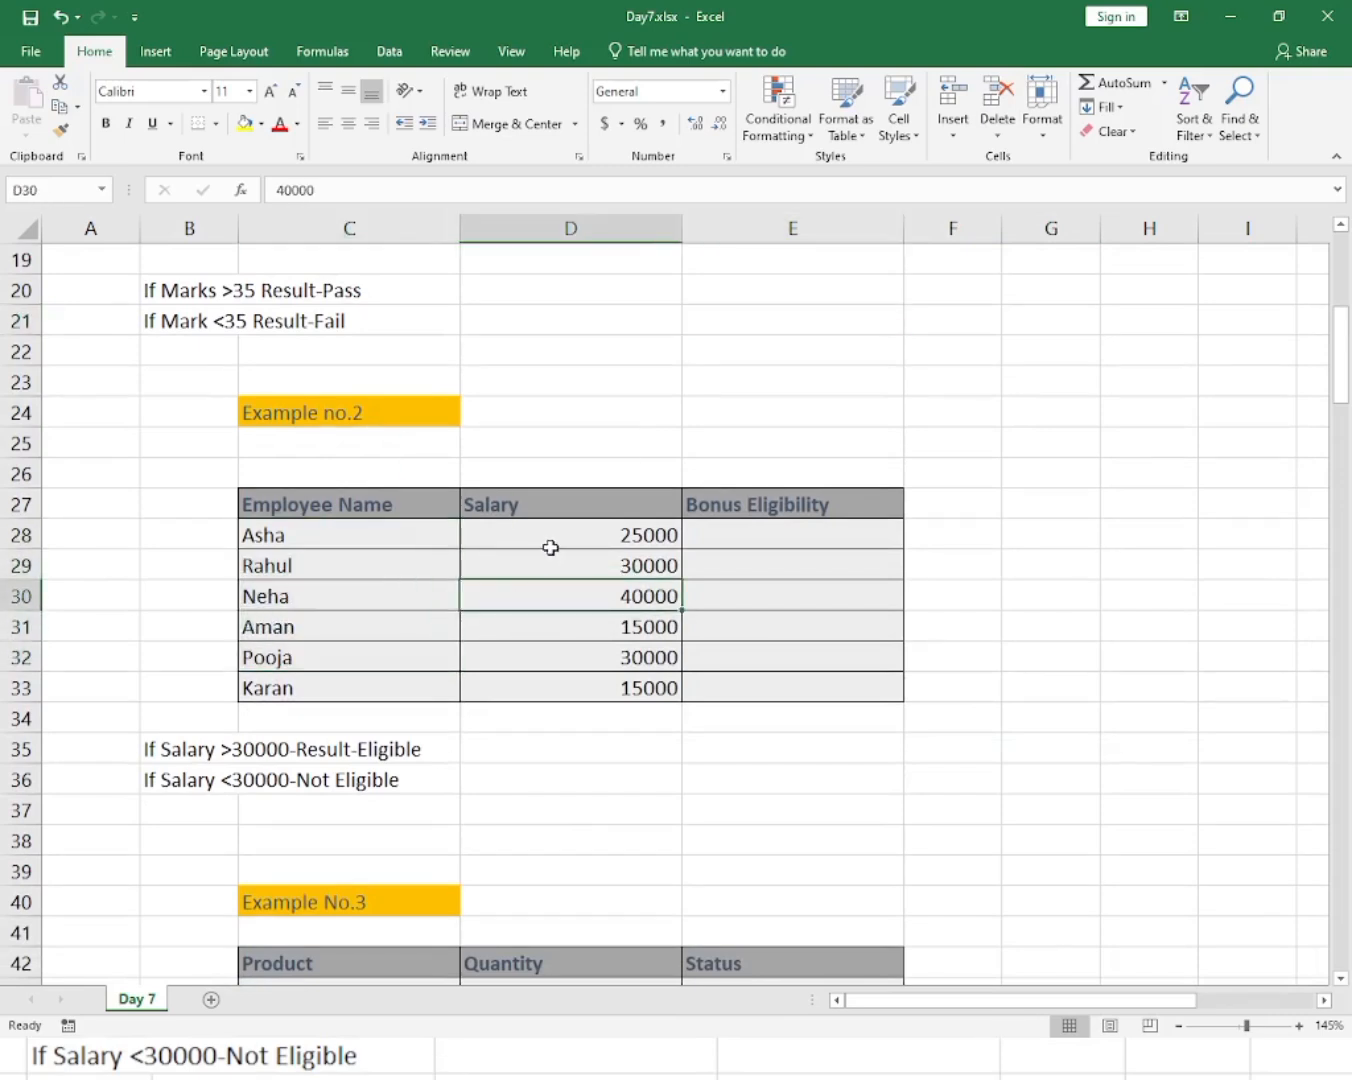
{"action": "left_click_drag", "start_coordinate": [549, 547], "coordinate": [565, 645]}
Enter the formula =IF(D28>30000,"Eligible","Not Eligible") in cell E28, the first Bonus Eligibility cell of Example no.2.
{"action": "left_click", "coordinate": [791, 543]}
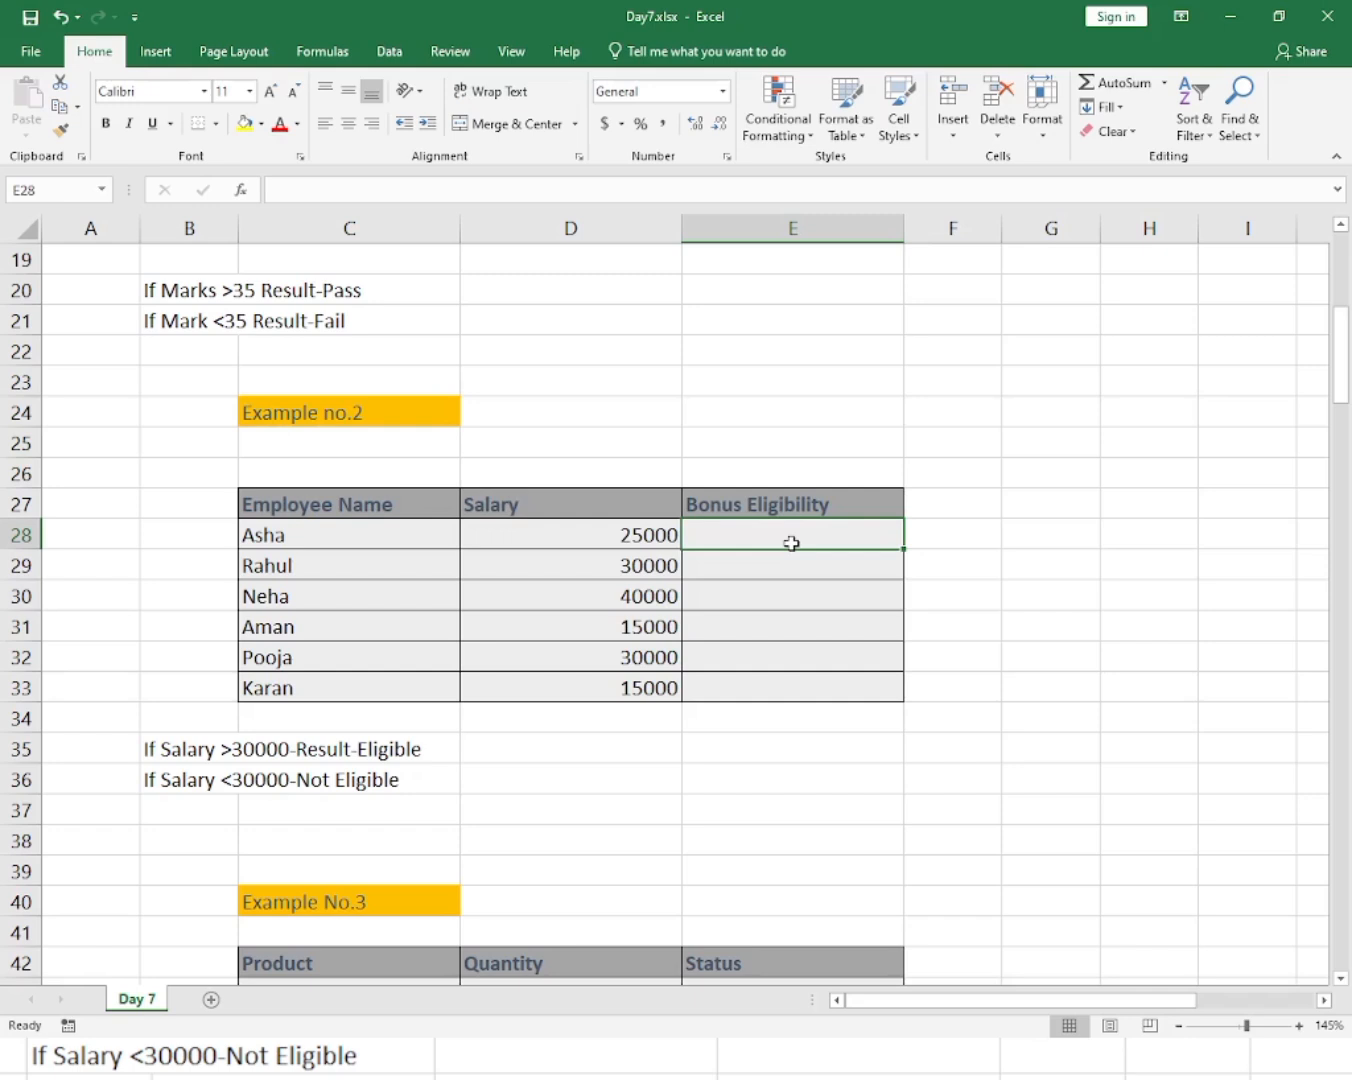
{"action": "scroll", "coordinate": [166, 682], "scroll_direction": "down", "scroll_amount": 1}
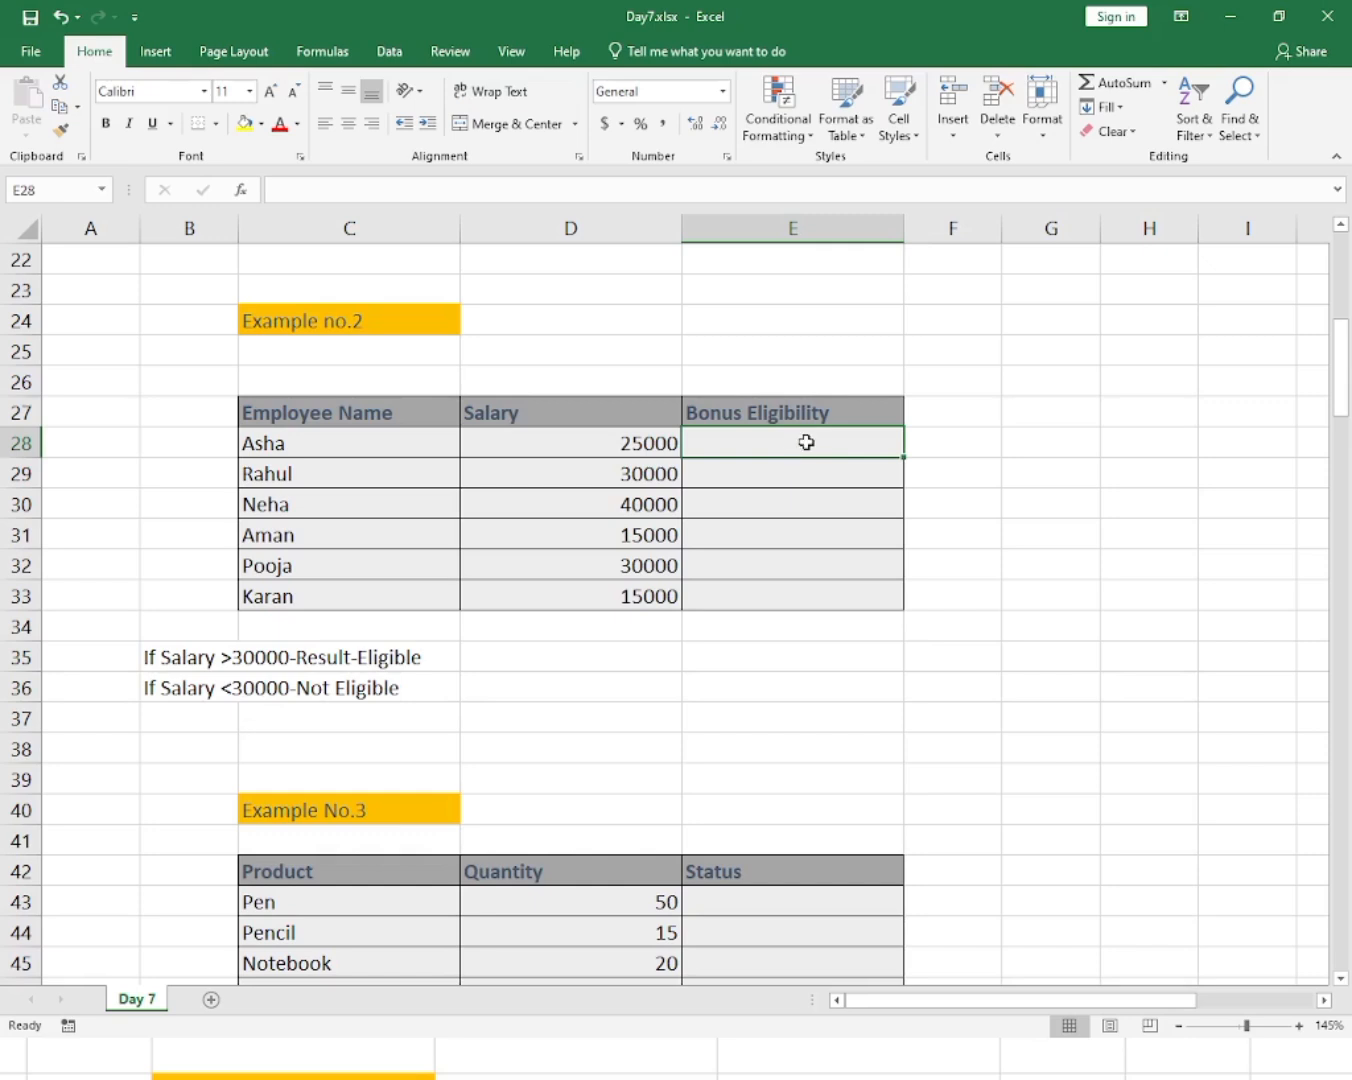
{"action": "type", "text": "="}
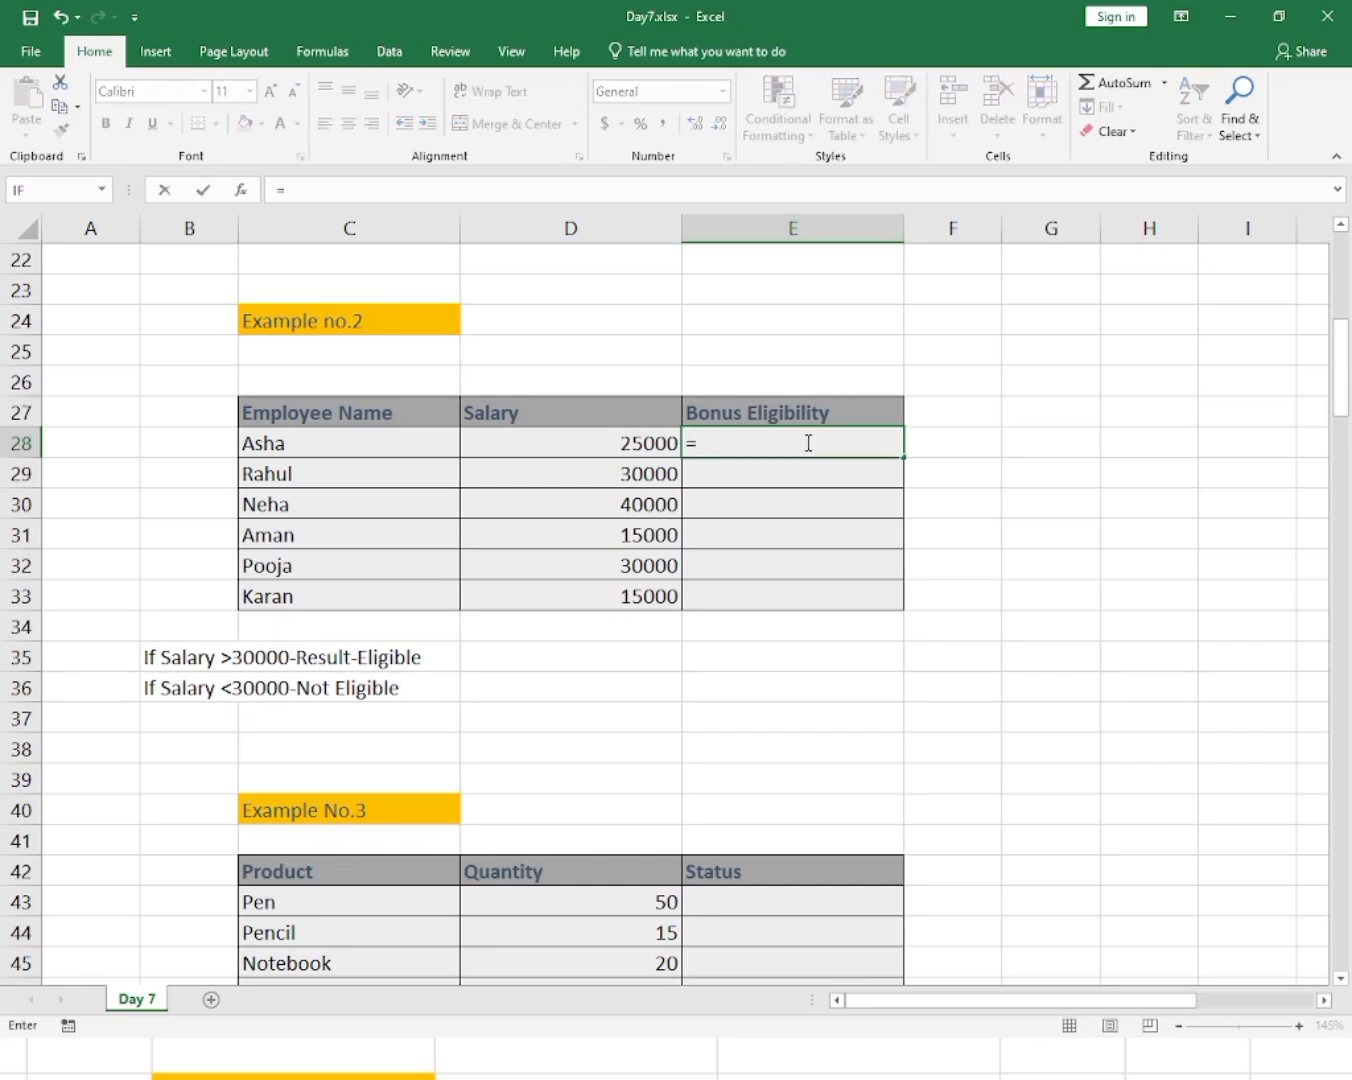
{"action": "type", "text": "if("}
{"action": "key", "text": "Left"}
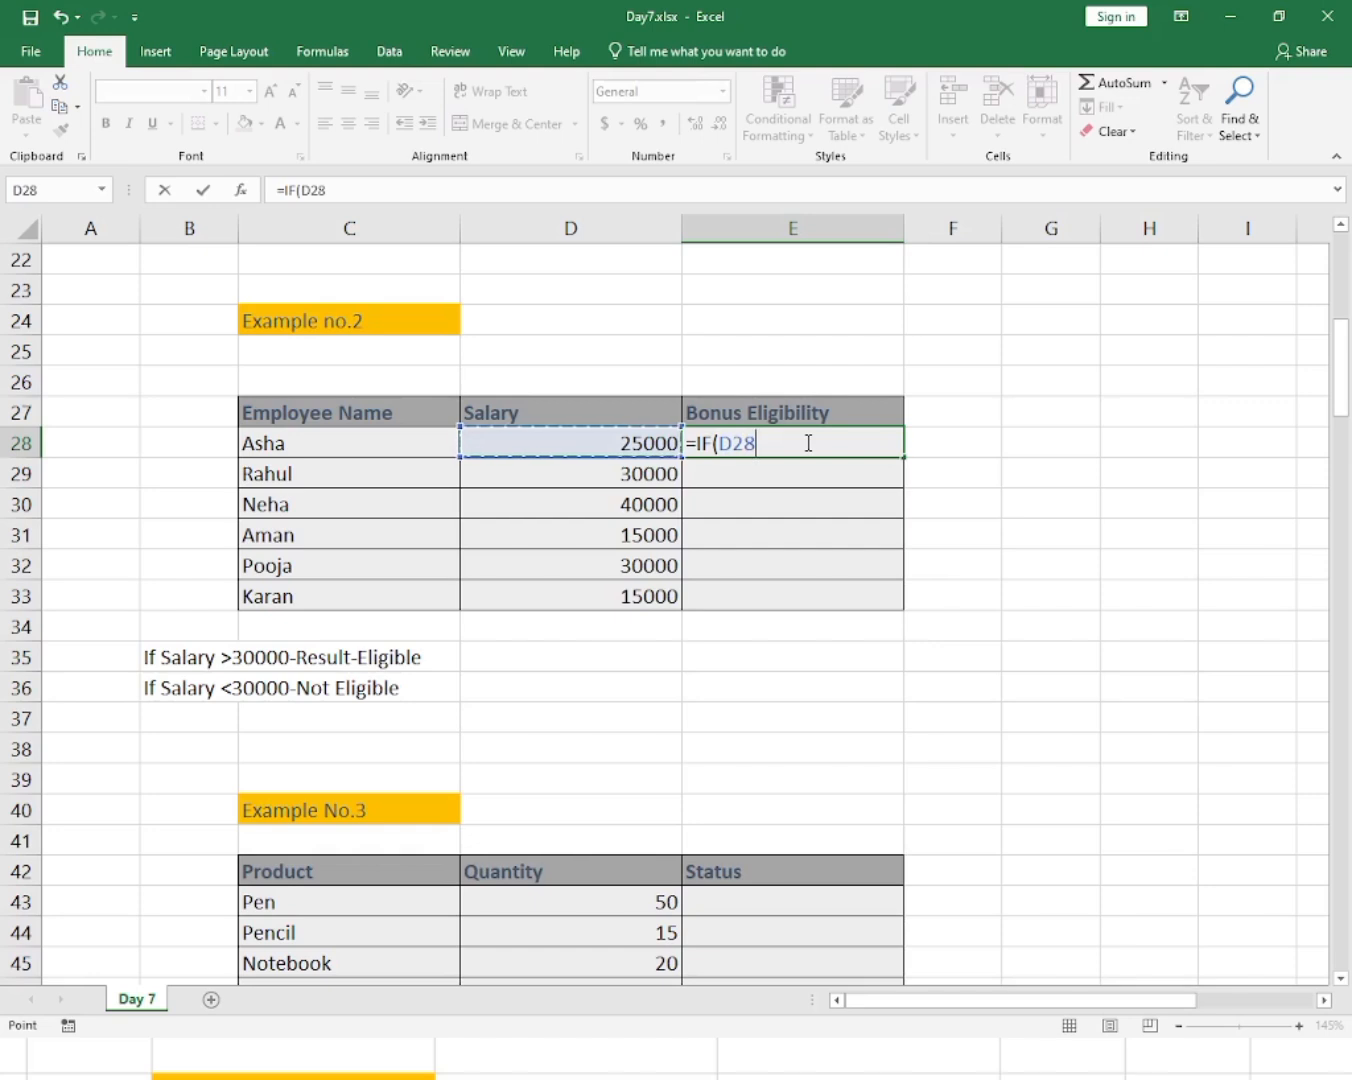
{"action": "type", "text": ">30000"}
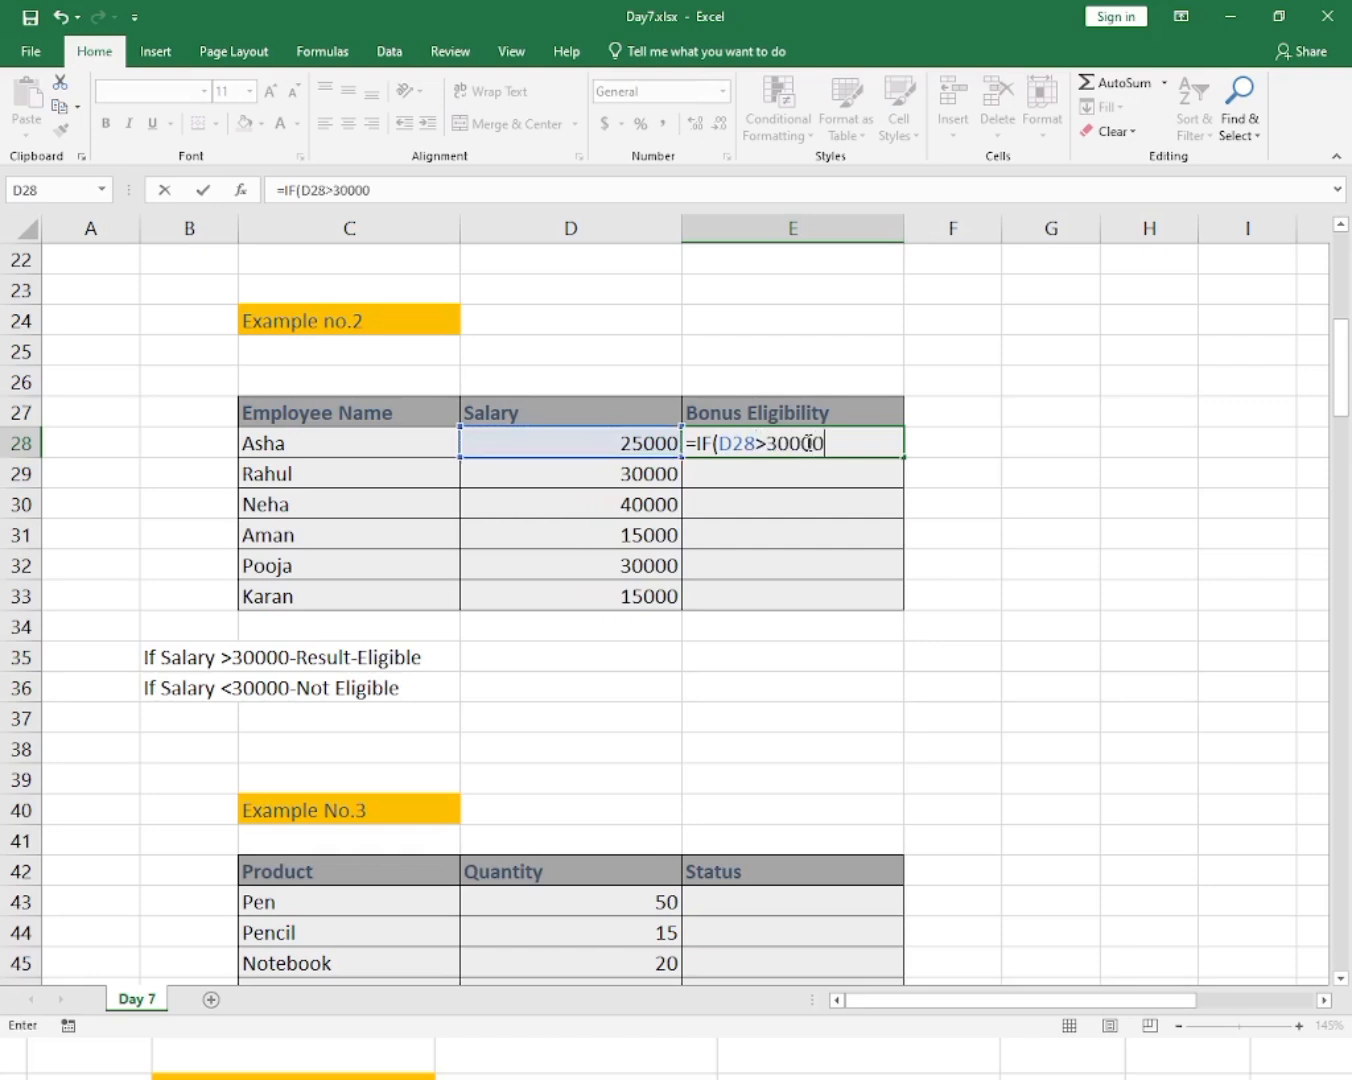
{"action": "type", "text": ","}
{"action": "type", "text": "\"Eligible"}
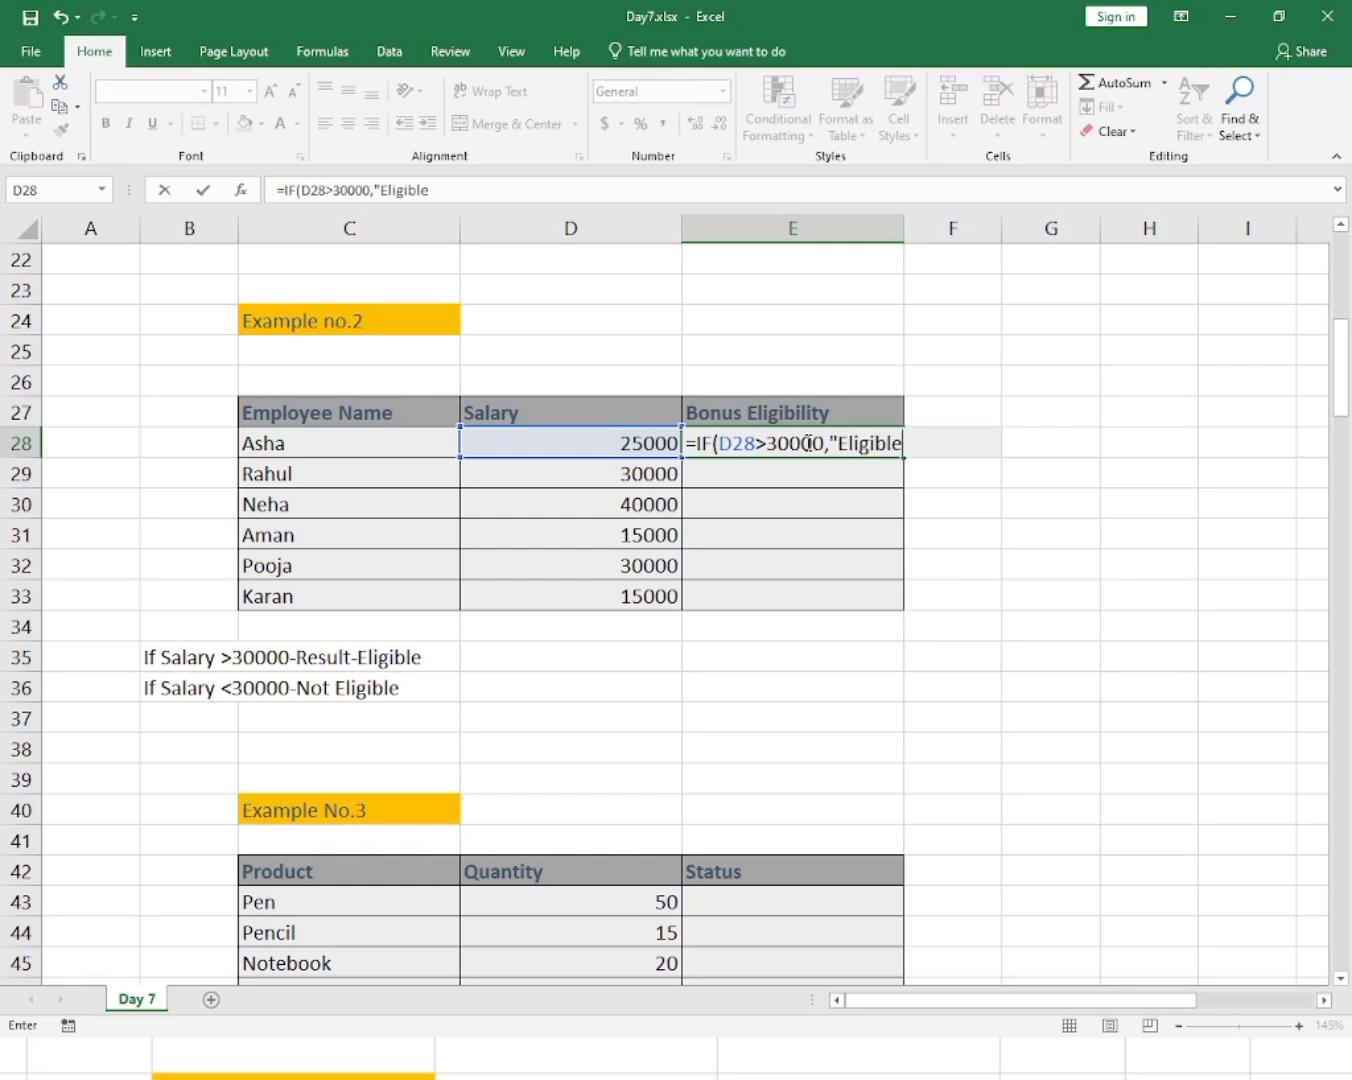
{"action": "type", "text": "\","}
{"action": "type", "text": "\""}
{"action": "type", "text": "Not "}
{"action": "type", "text": "Elig"}
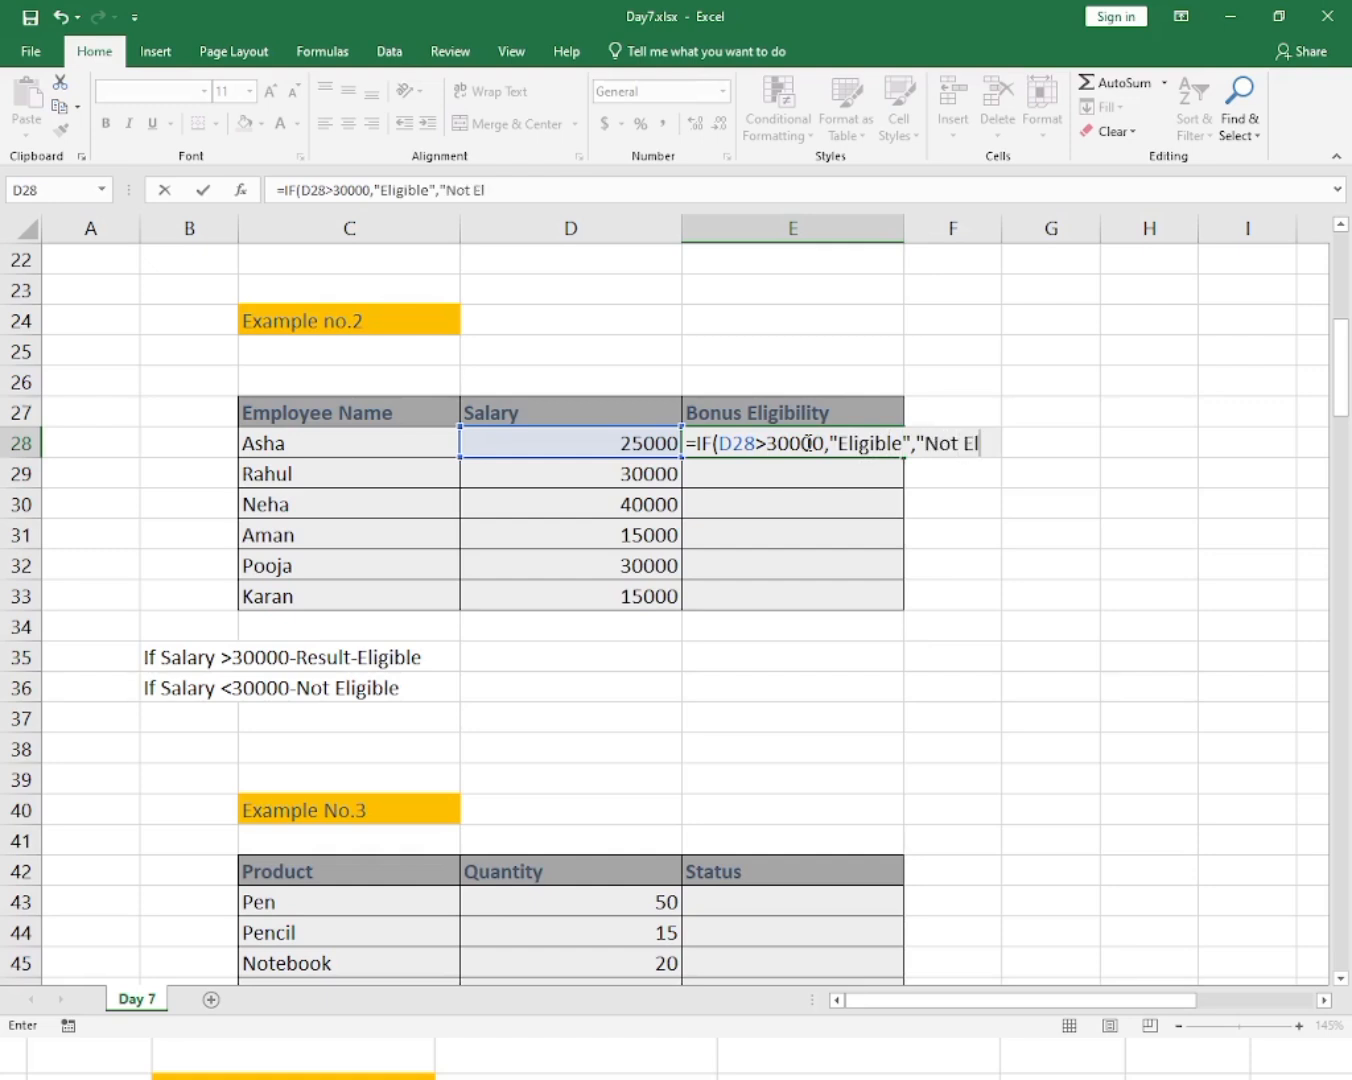
{"action": "type", "text": "ible"}
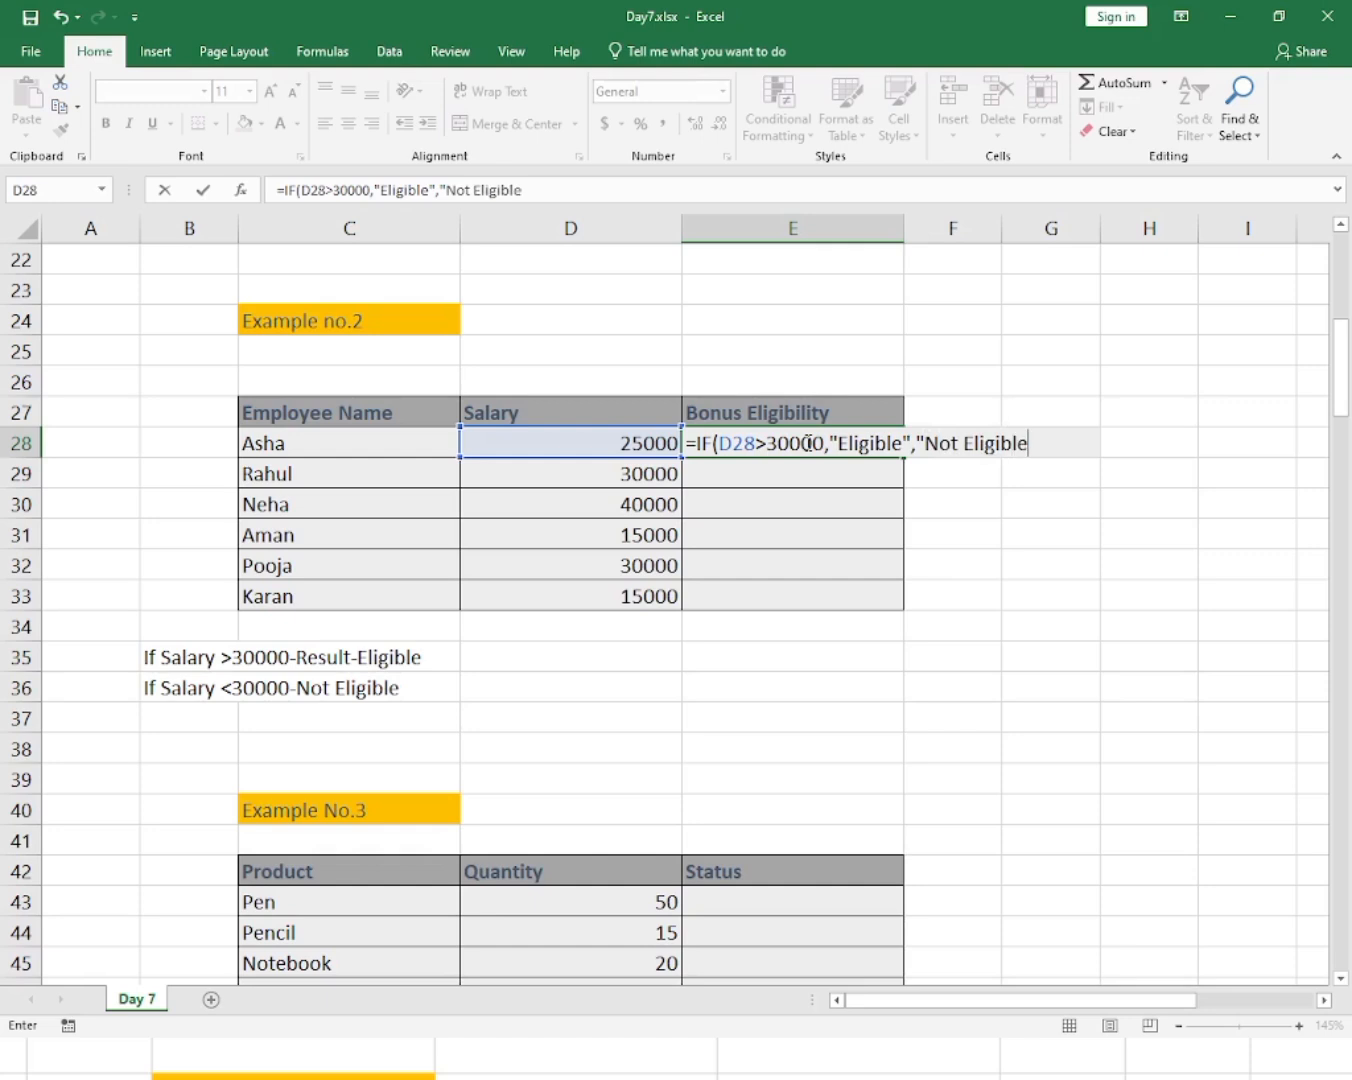
{"action": "type", "text": ")"}
{"action": "key", "text": "Return"}
Fill the Bonus Eligibility formula from E28 down through E33 and check the formula in E30.
{"action": "left_click", "coordinate": [806, 443]}
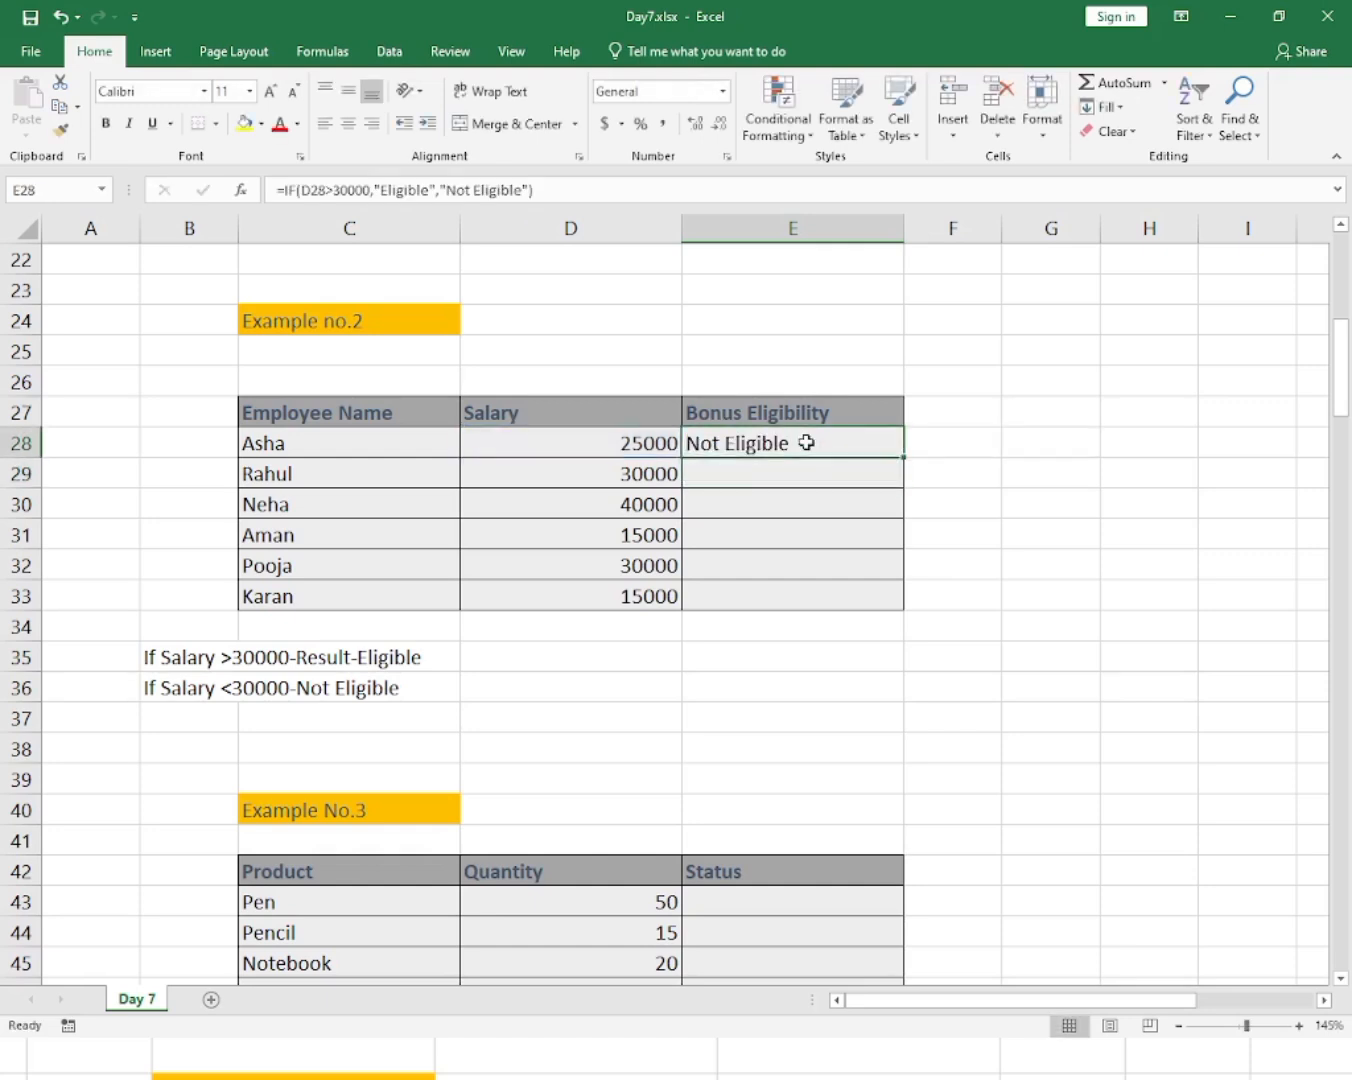
{"action": "left_click", "coordinate": [580, 441]}
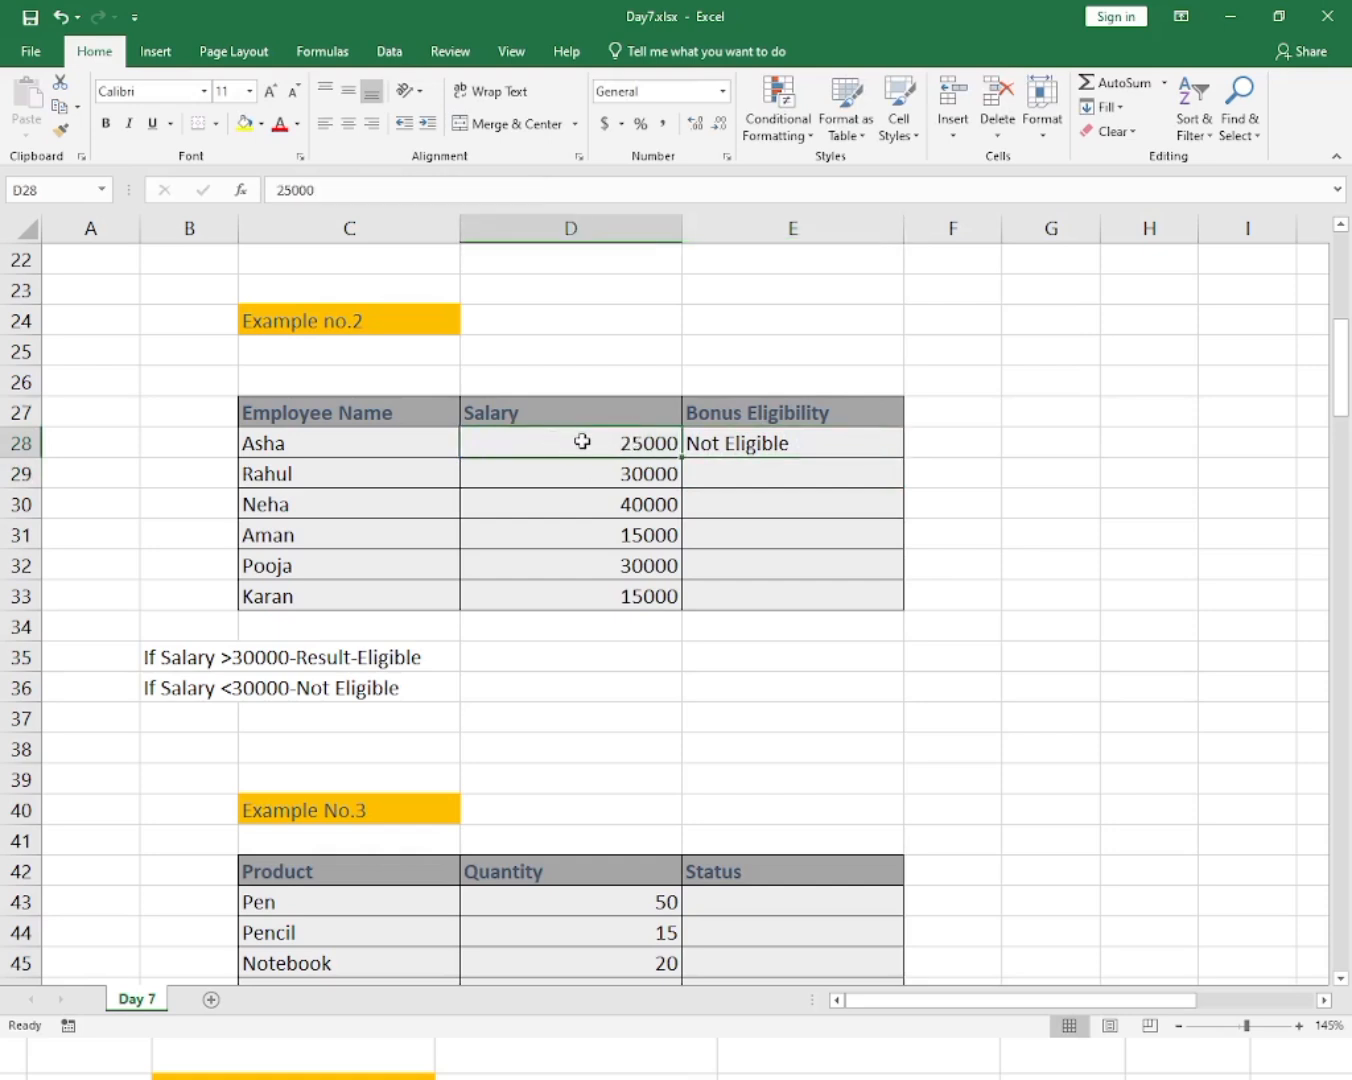
{"action": "left_click_drag", "start_coordinate": [760, 444], "coordinate": [770, 603]}
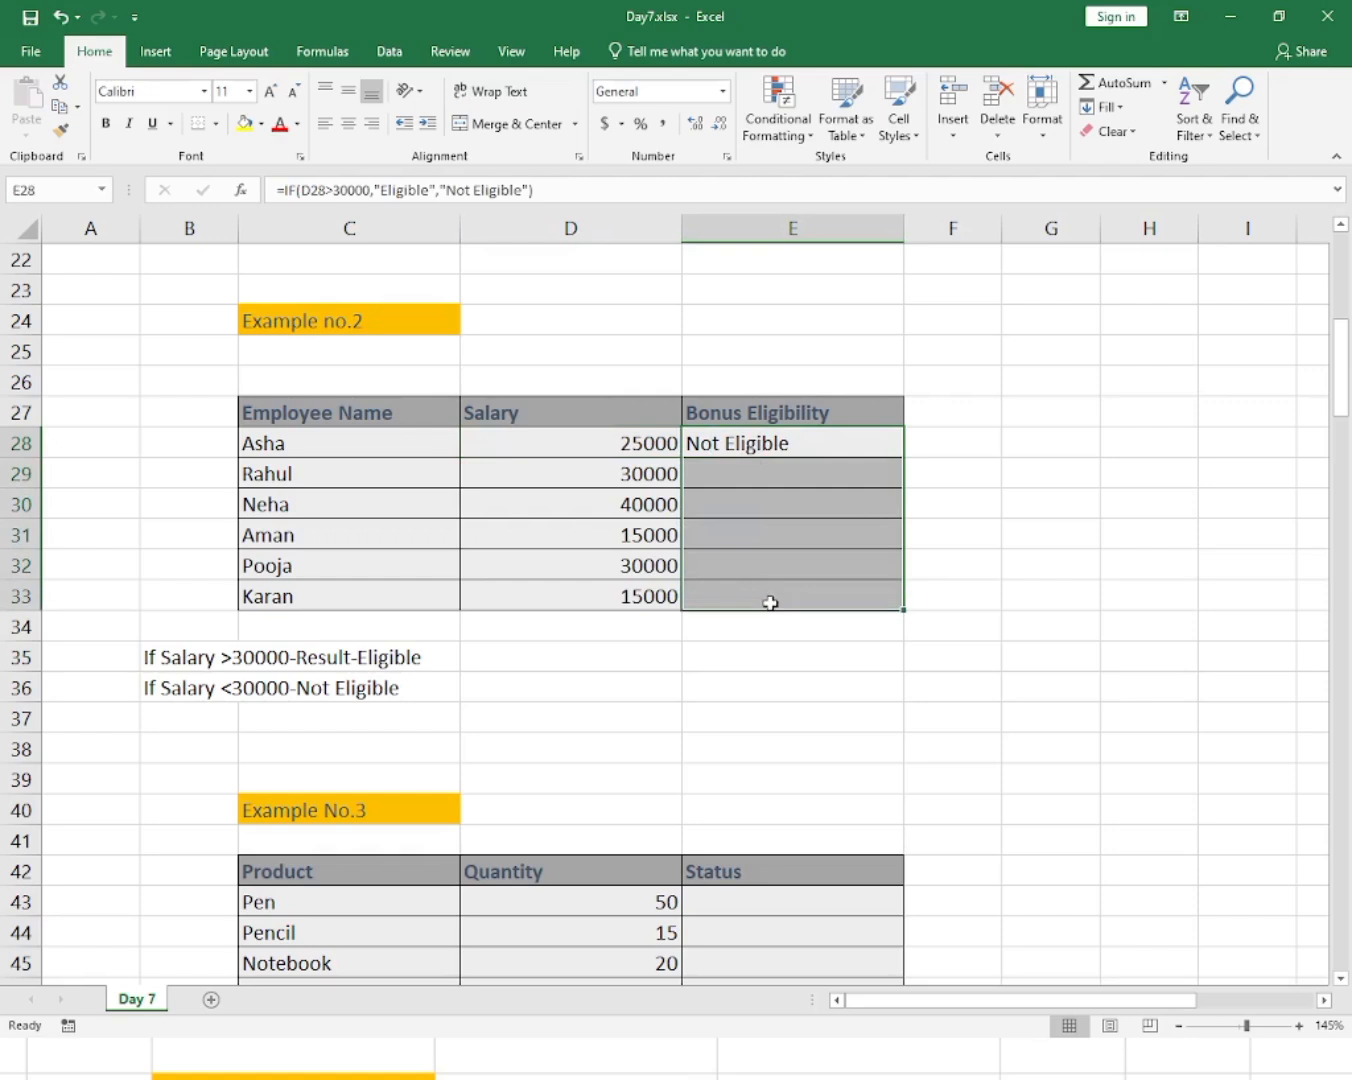
{"action": "key", "text": "ctrl+d"}
{"action": "left_click", "coordinate": [785, 499]}
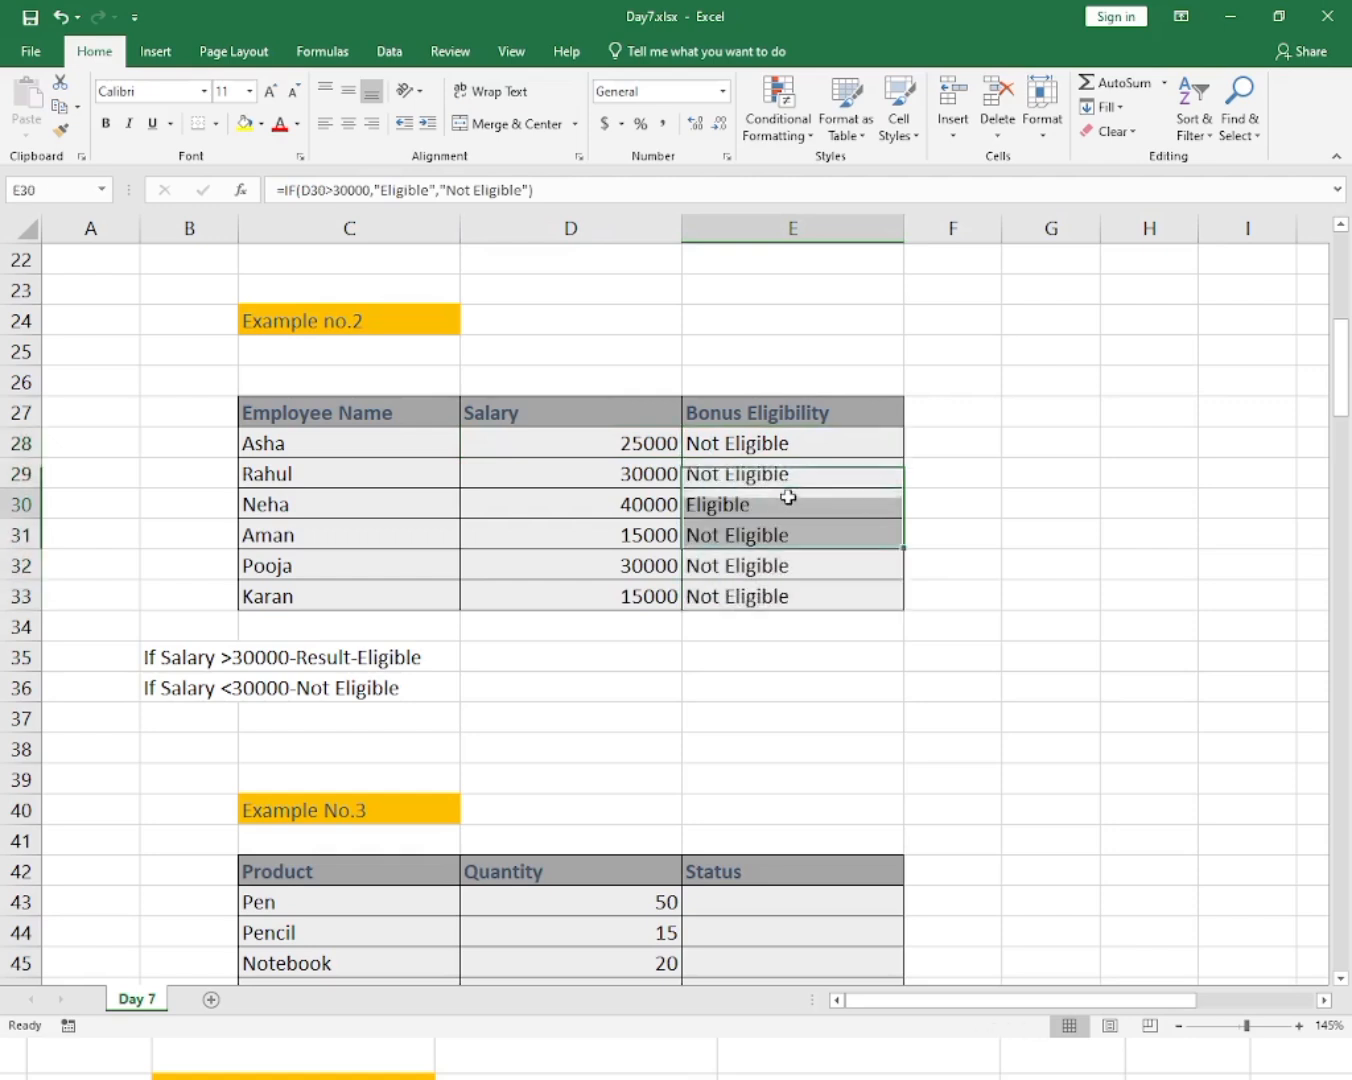
Compare the Bonus Eligibility results in E29:E33 with the salaries in column D of Example no.2.
{"action": "left_click_drag", "start_coordinate": [787, 474], "coordinate": [779, 560]}
{"action": "left_click", "coordinate": [779, 536]}
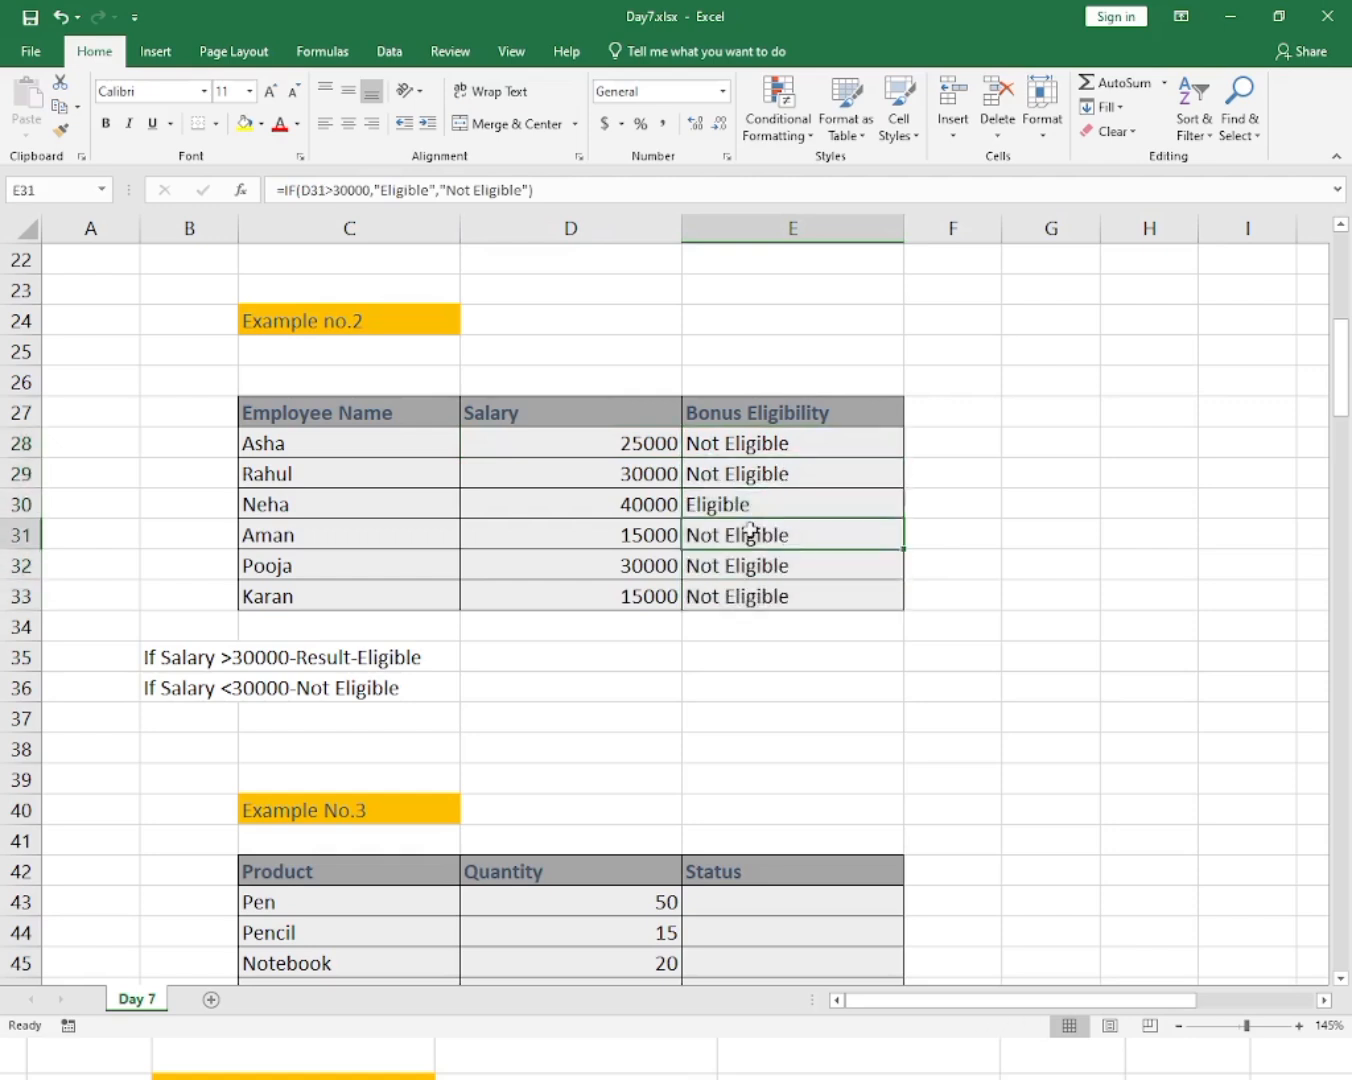
{"action": "left_click_drag", "start_coordinate": [632, 502], "coordinate": [742, 507]}
{"action": "left_click", "coordinate": [741, 507]}
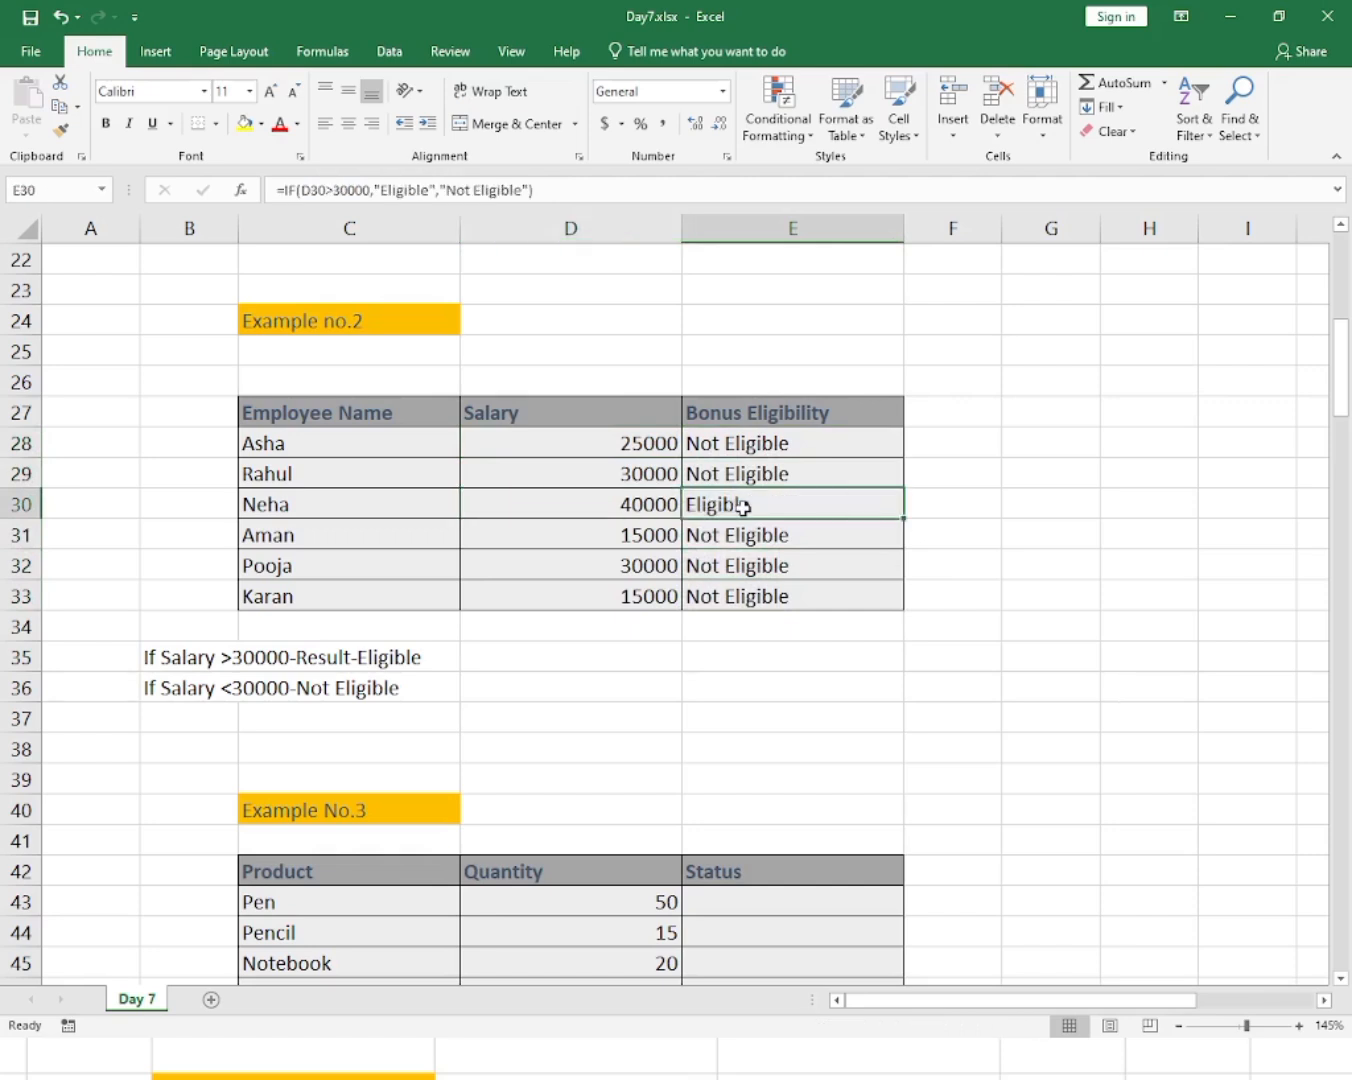
{"action": "left_click", "coordinate": [745, 564]}
{"action": "left_click", "coordinate": [741, 596]}
{"action": "left_click", "coordinate": [654, 595]}
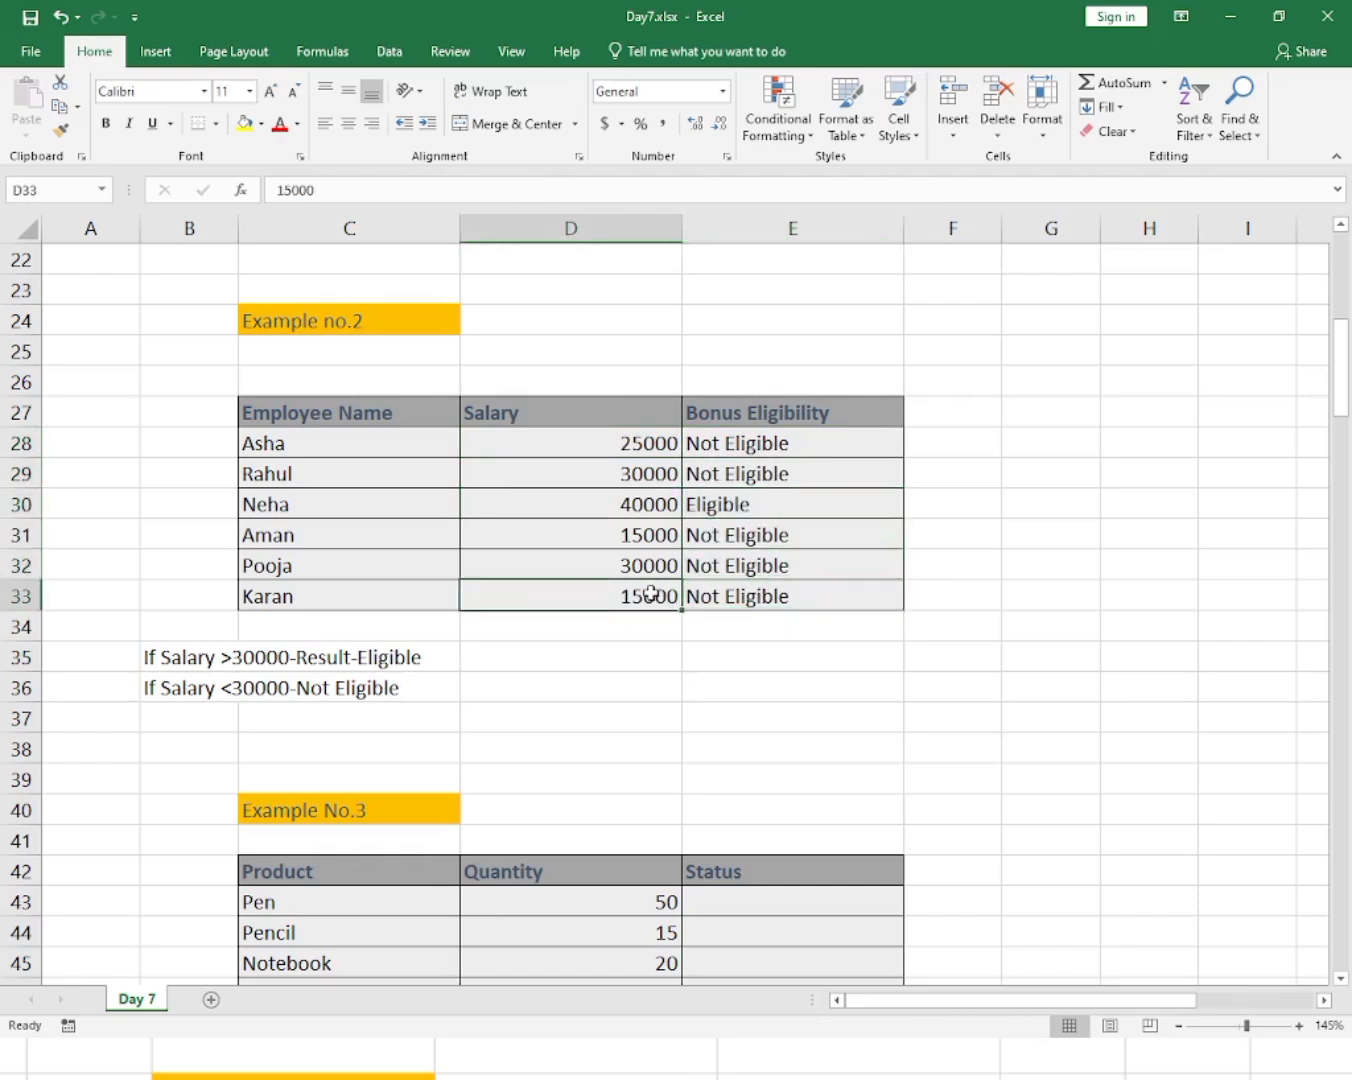
{"action": "left_click", "coordinate": [625, 565]}
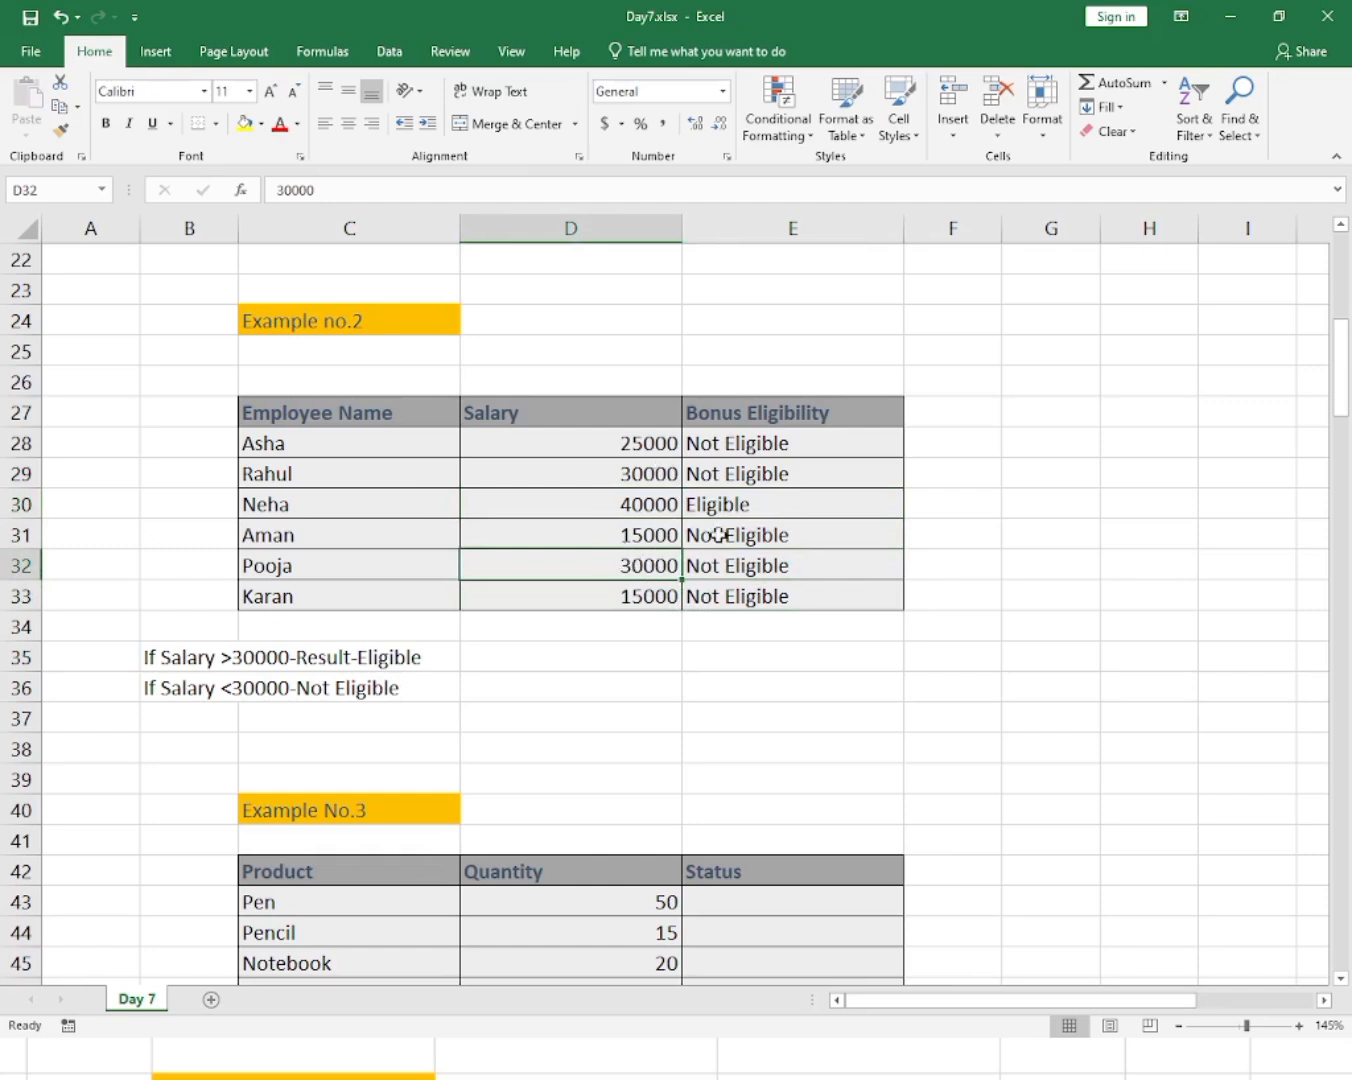
{"action": "left_click", "coordinate": [648, 475]}
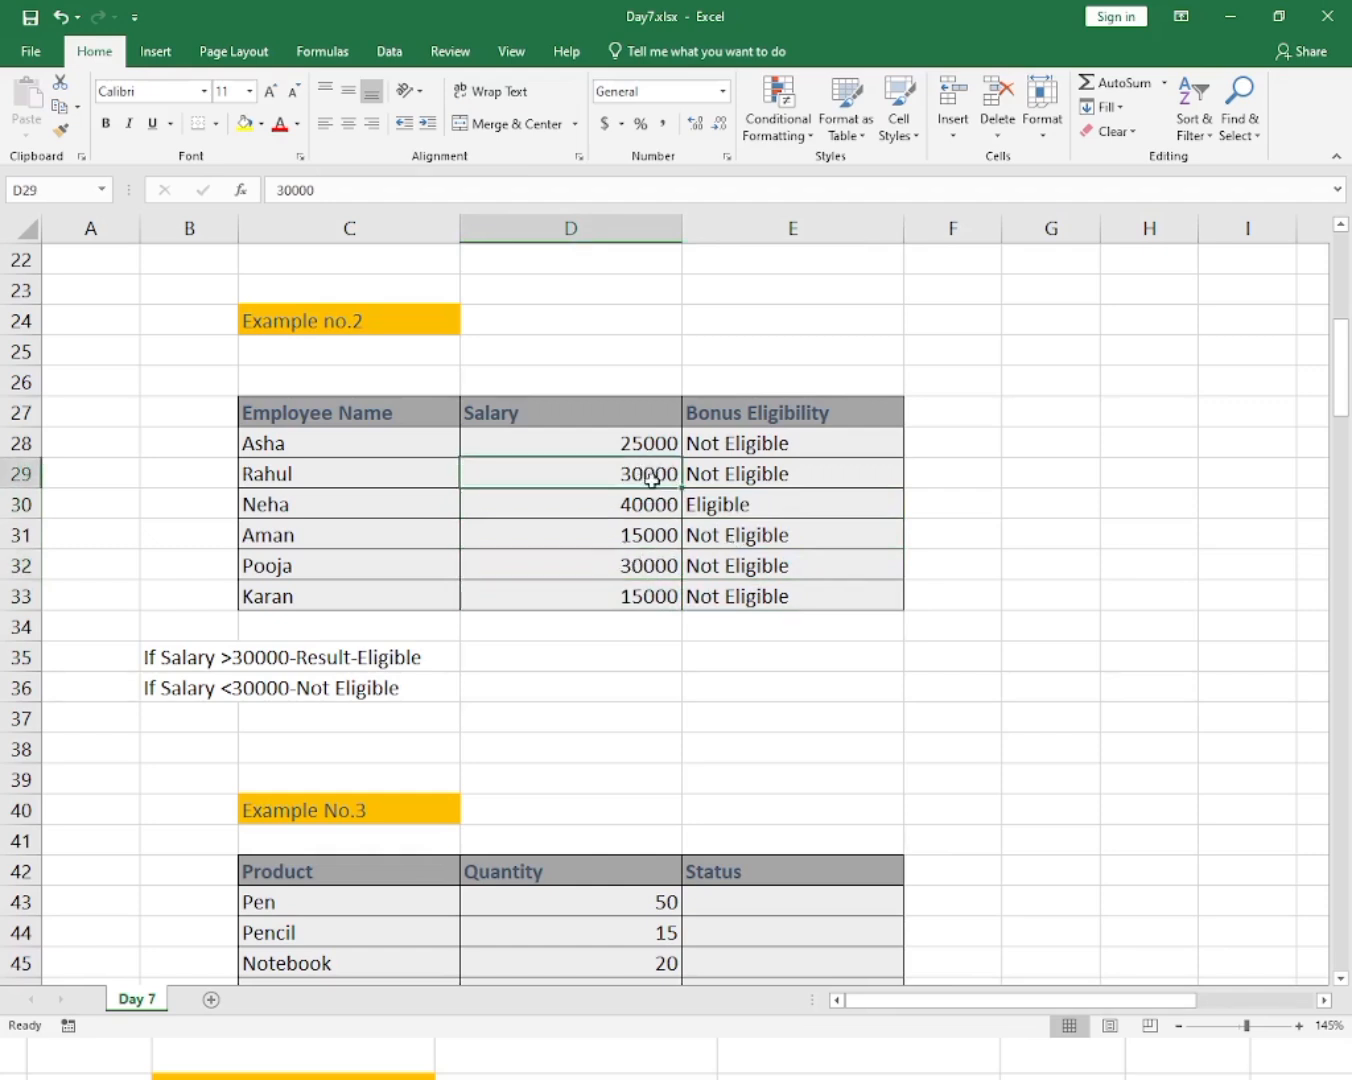
{"action": "left_click", "coordinate": [731, 476]}
Change the condition in E28's formula to D28>=30000 and fill the formula down through E33.
{"action": "left_click", "coordinate": [752, 442]}
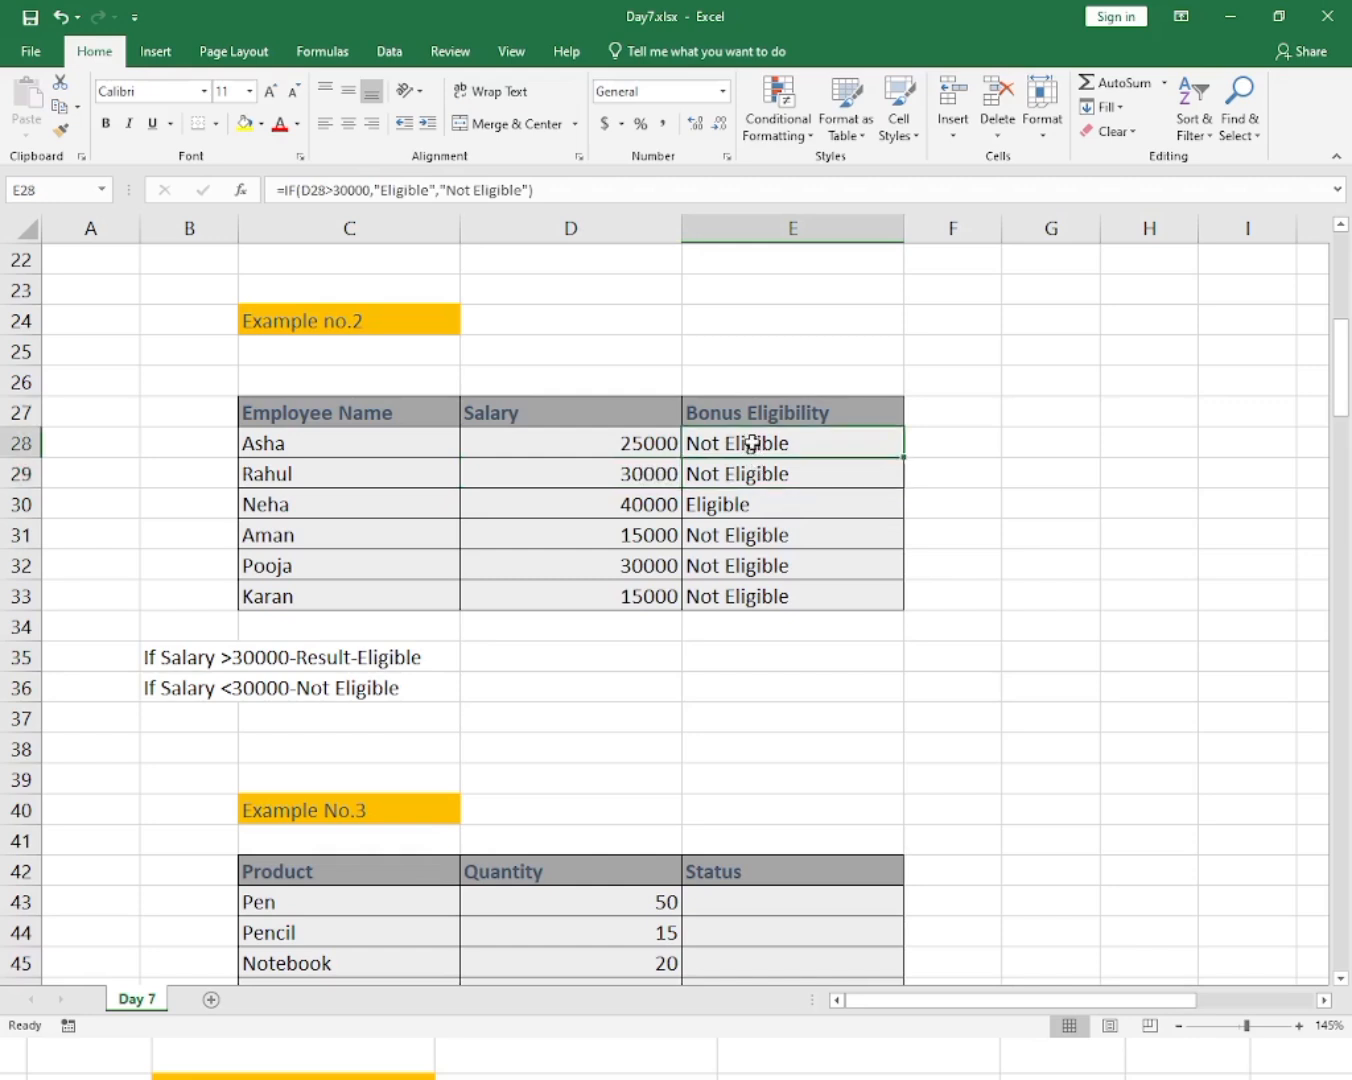
{"action": "left_click", "coordinate": [332, 189]}
{"action": "type", "text": "="}
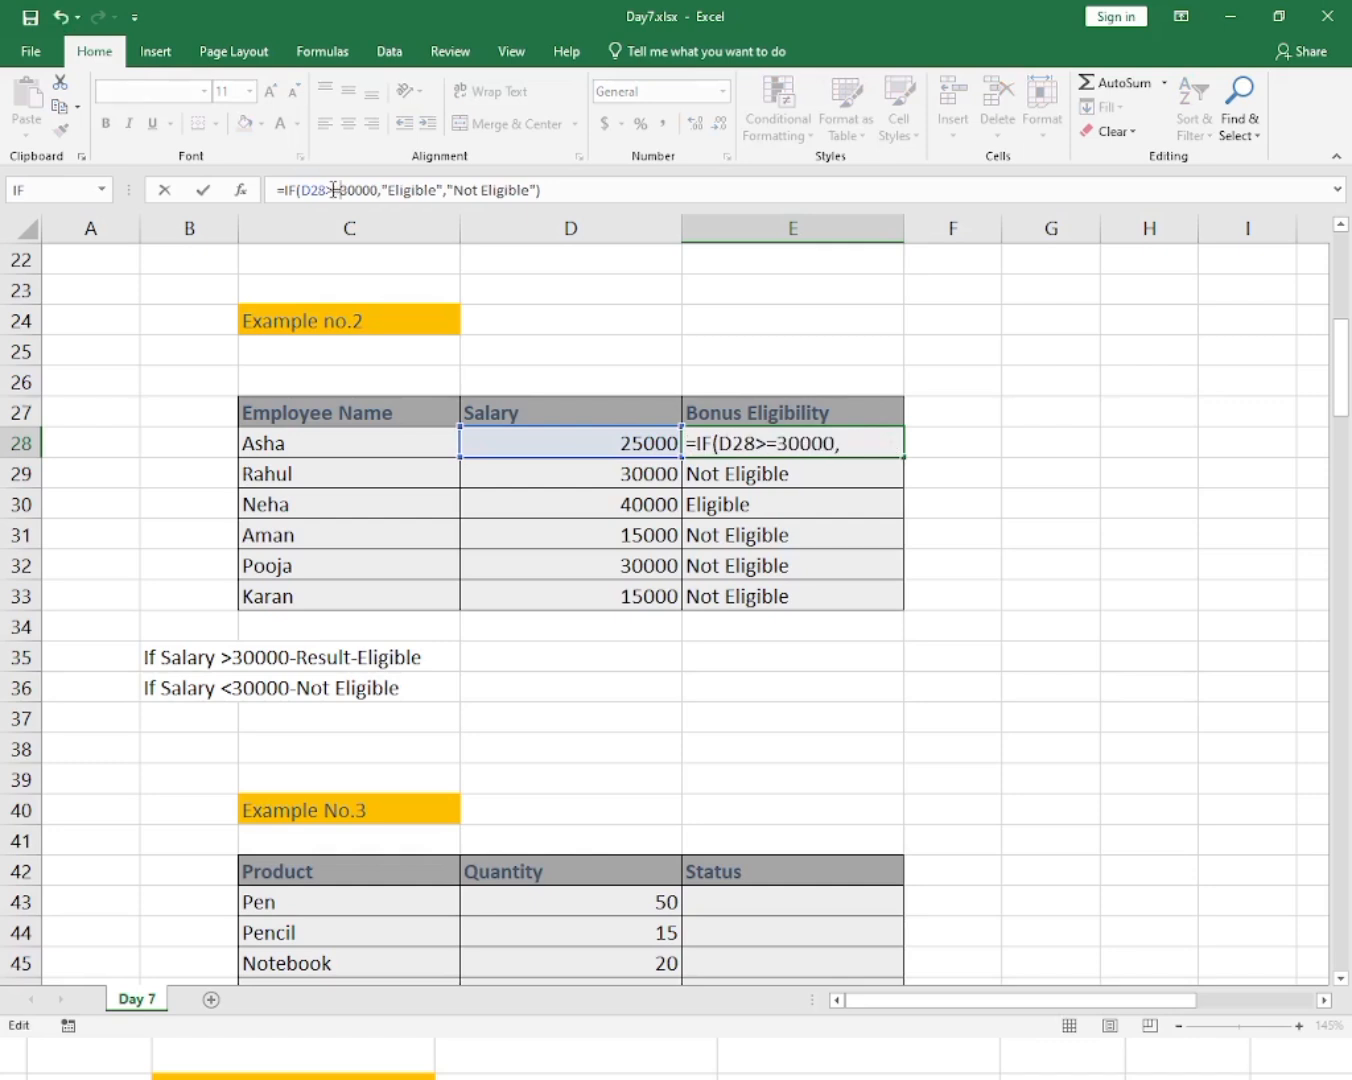
{"action": "key", "text": "Return"}
{"action": "left_click_drag", "start_coordinate": [785, 442], "coordinate": [793, 581]}
{"action": "key", "text": "ctrl+d"}
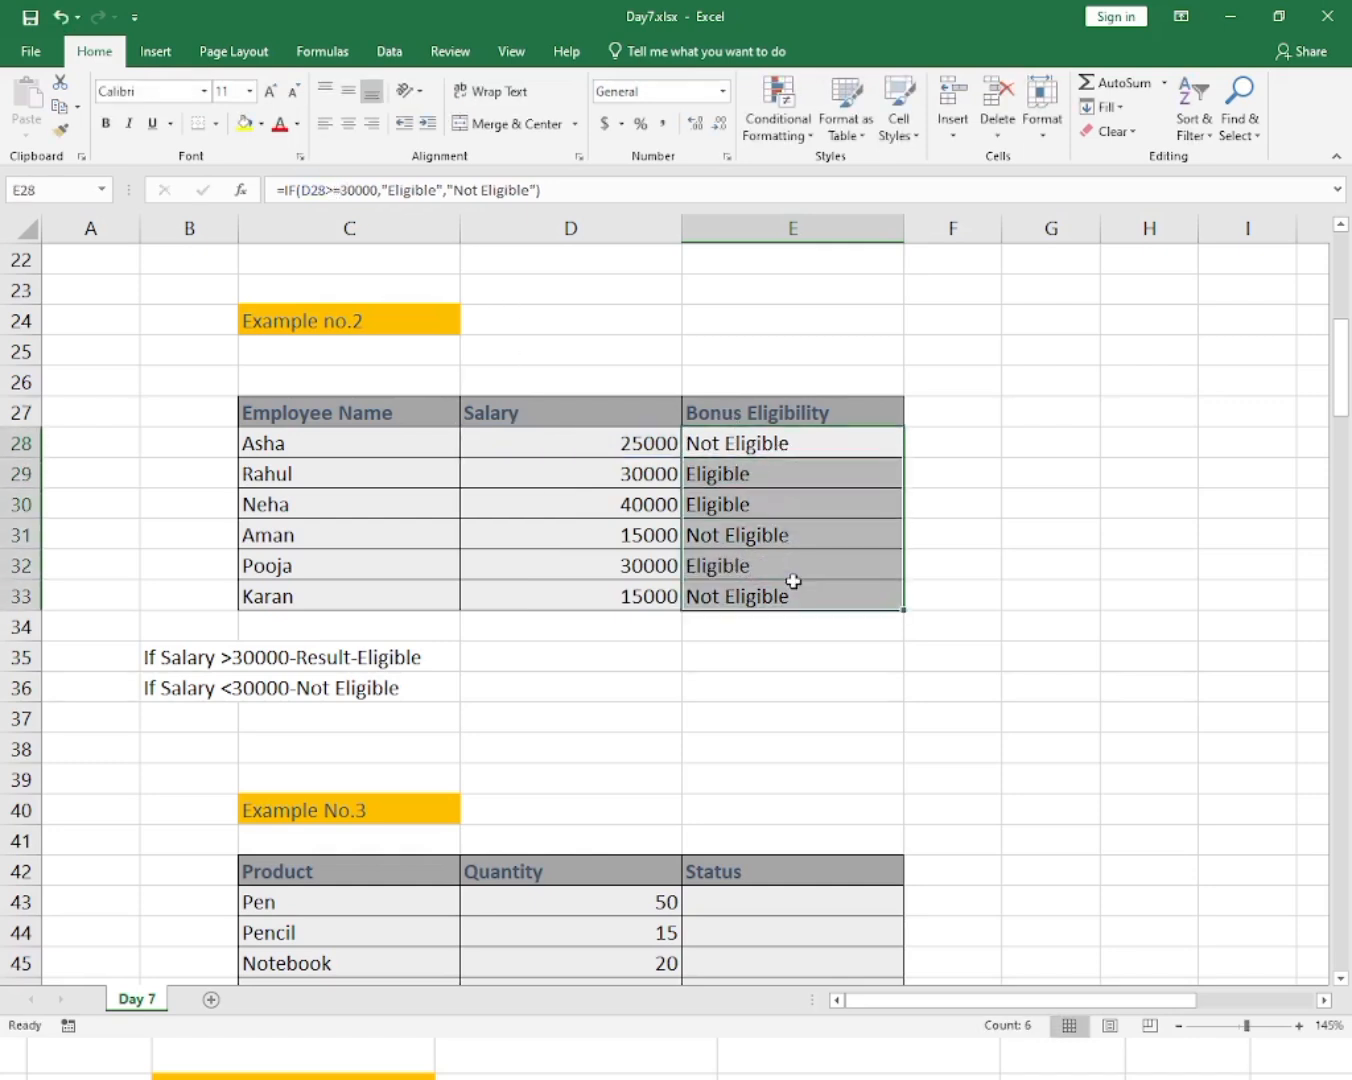
Check the Bonus Eligibility results for the 30000 and 40000 salaries and the formulas in E28:E30 and E32.
{"action": "left_click", "coordinate": [792, 562]}
{"action": "left_click", "coordinate": [623, 472]}
{"action": "left_click_drag", "start_coordinate": [623, 472], "coordinate": [724, 472]}
{"action": "left_click", "coordinate": [725, 507]}
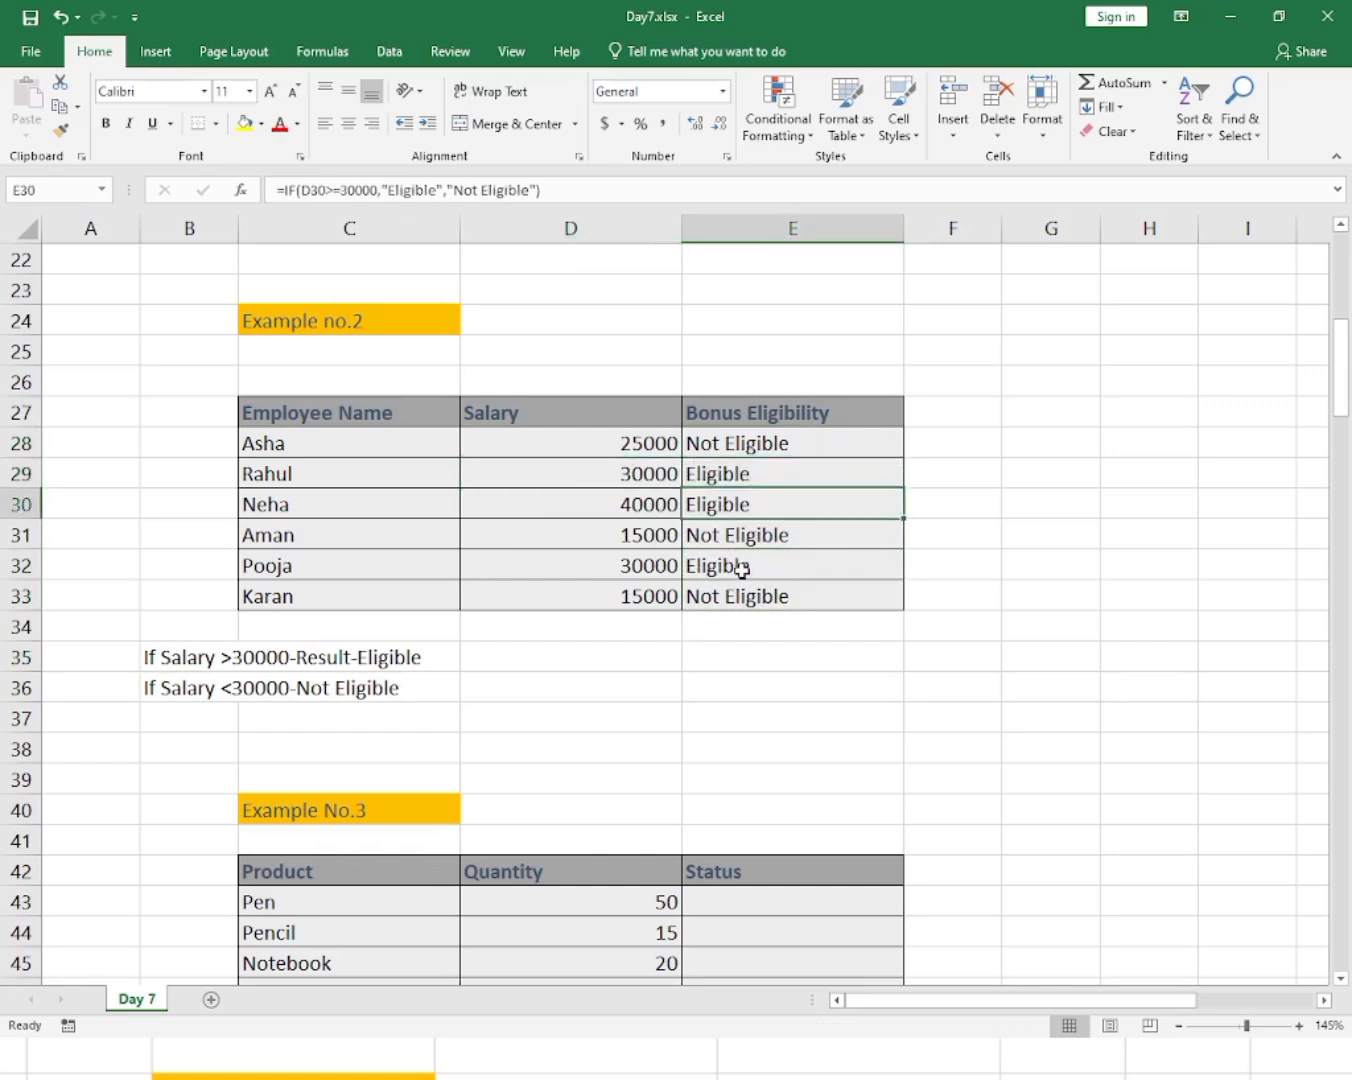
{"action": "left_click", "coordinate": [740, 565]}
{"action": "left_click", "coordinate": [757, 474]}
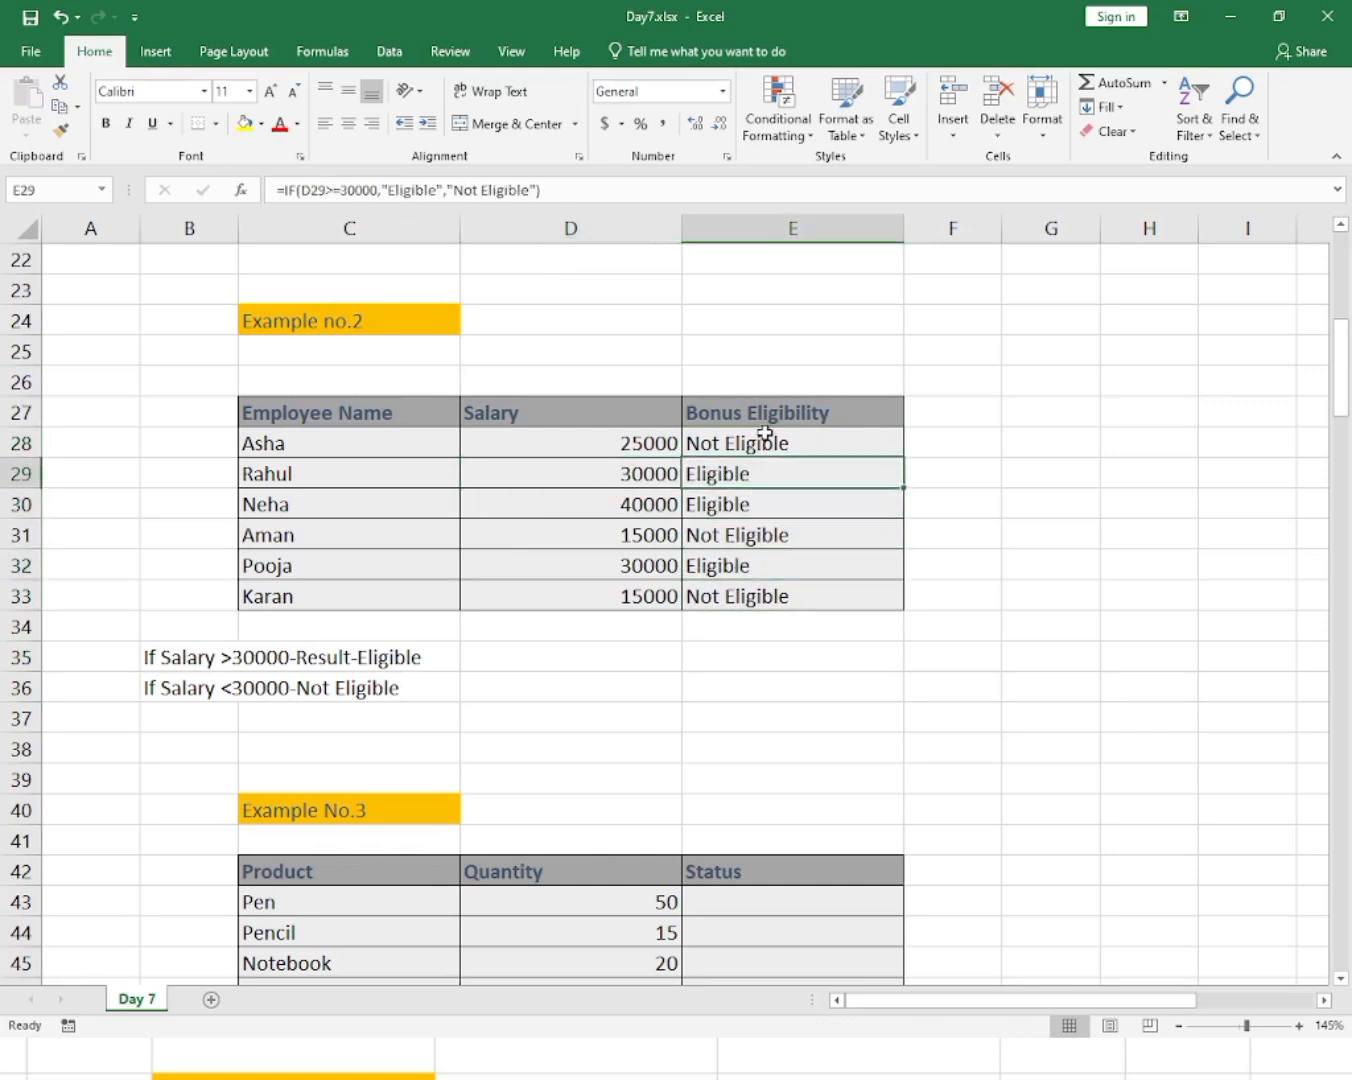
{"action": "left_click", "coordinate": [770, 442]}
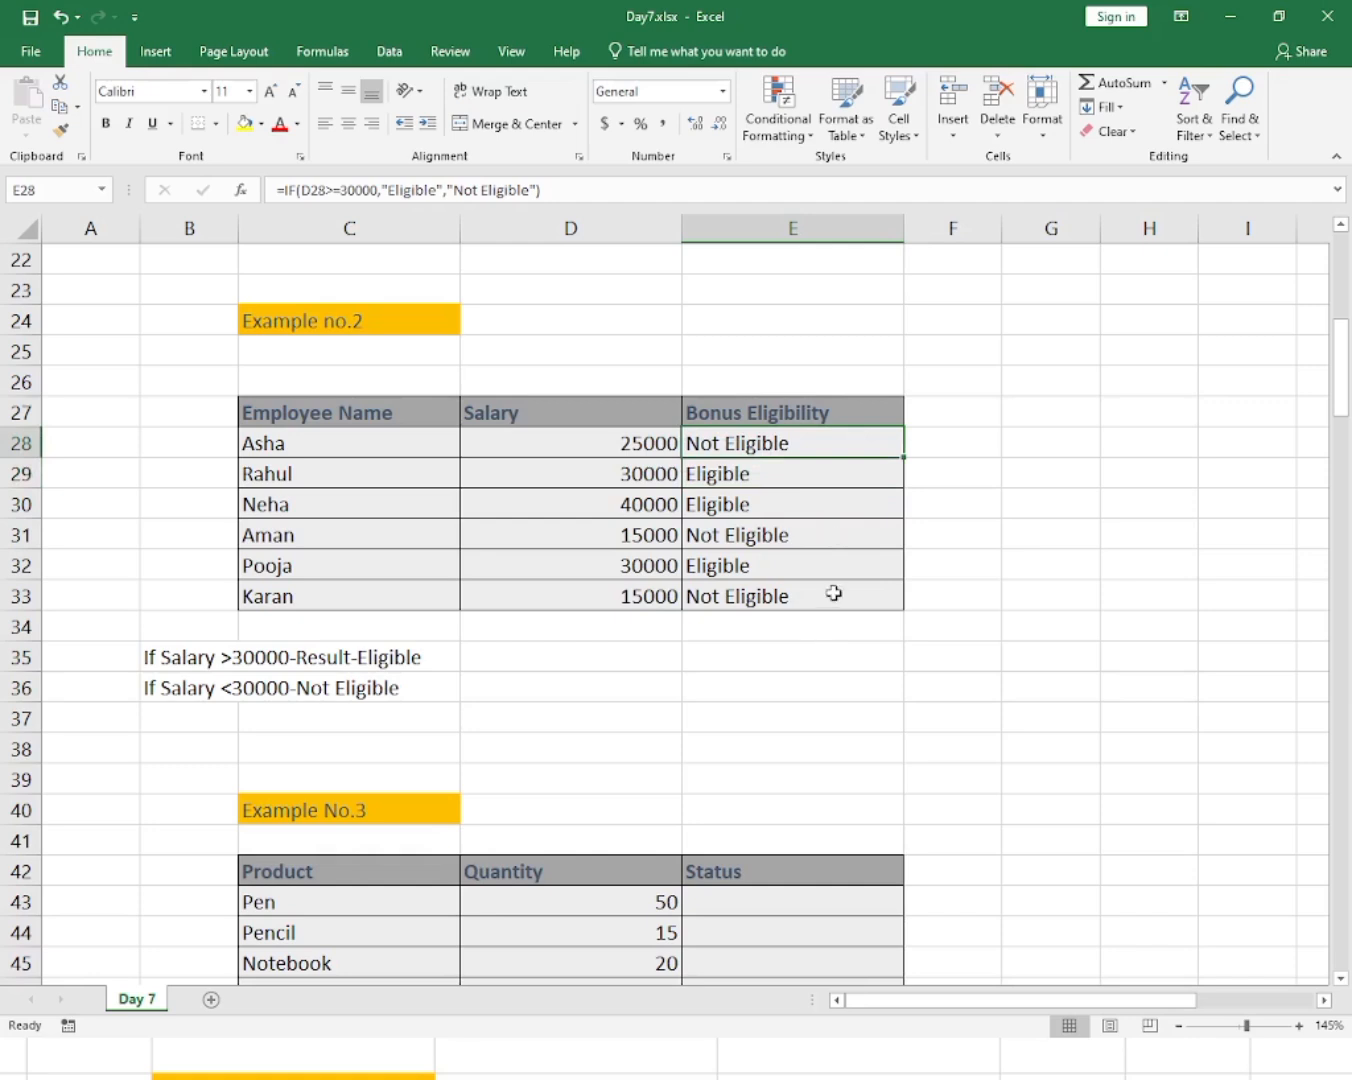
Review the Product and Quantity columns and the Status column of the Example No.3 table.
{"action": "left_click", "coordinate": [875, 778]}
{"action": "left_click", "coordinate": [649, 712]}
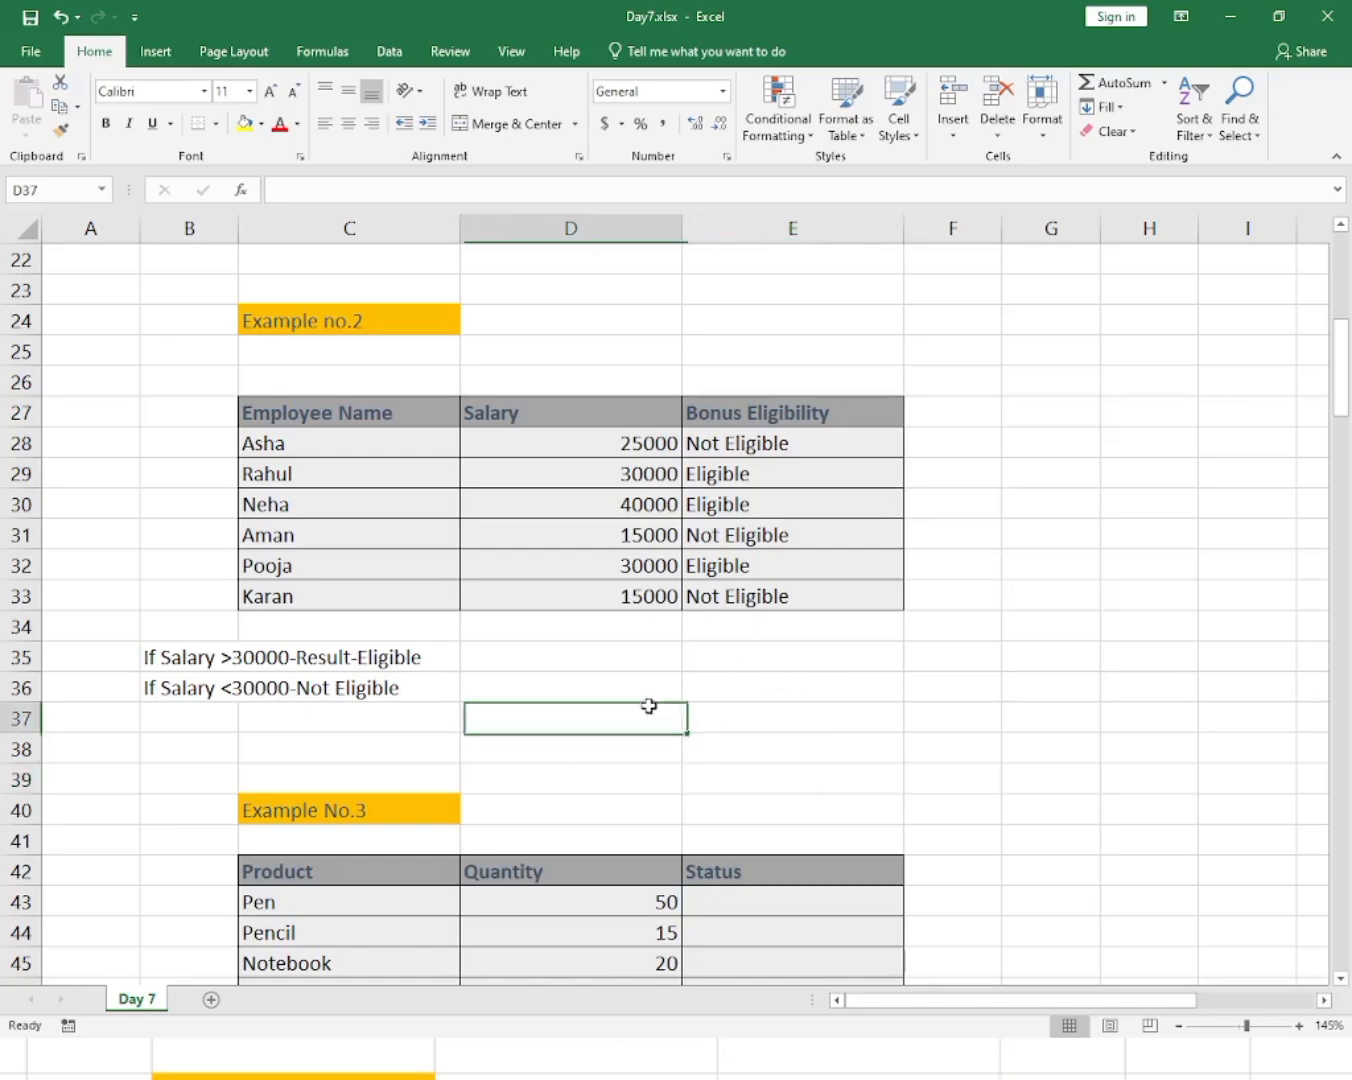
{"action": "scroll", "coordinate": [640, 705], "scroll_direction": "down", "scroll_amount": 4}
{"action": "scroll", "coordinate": [540, 676], "scroll_direction": "down", "scroll_amount": 1}
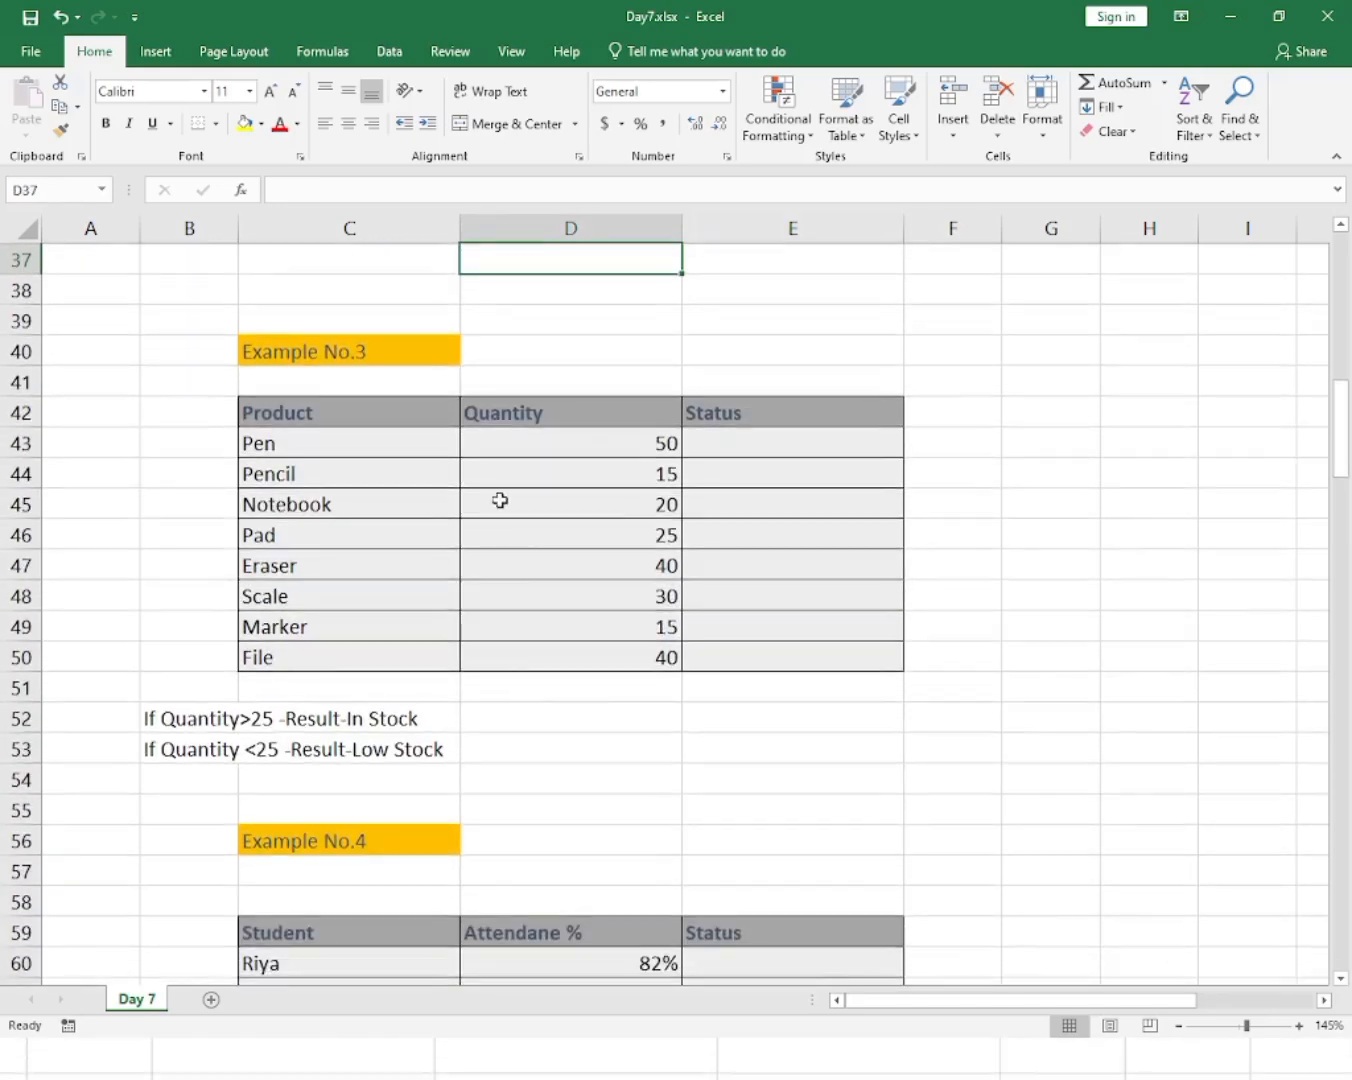
{"action": "left_click_drag", "start_coordinate": [379, 439], "coordinate": [384, 599]}
{"action": "left_click", "coordinate": [392, 597]}
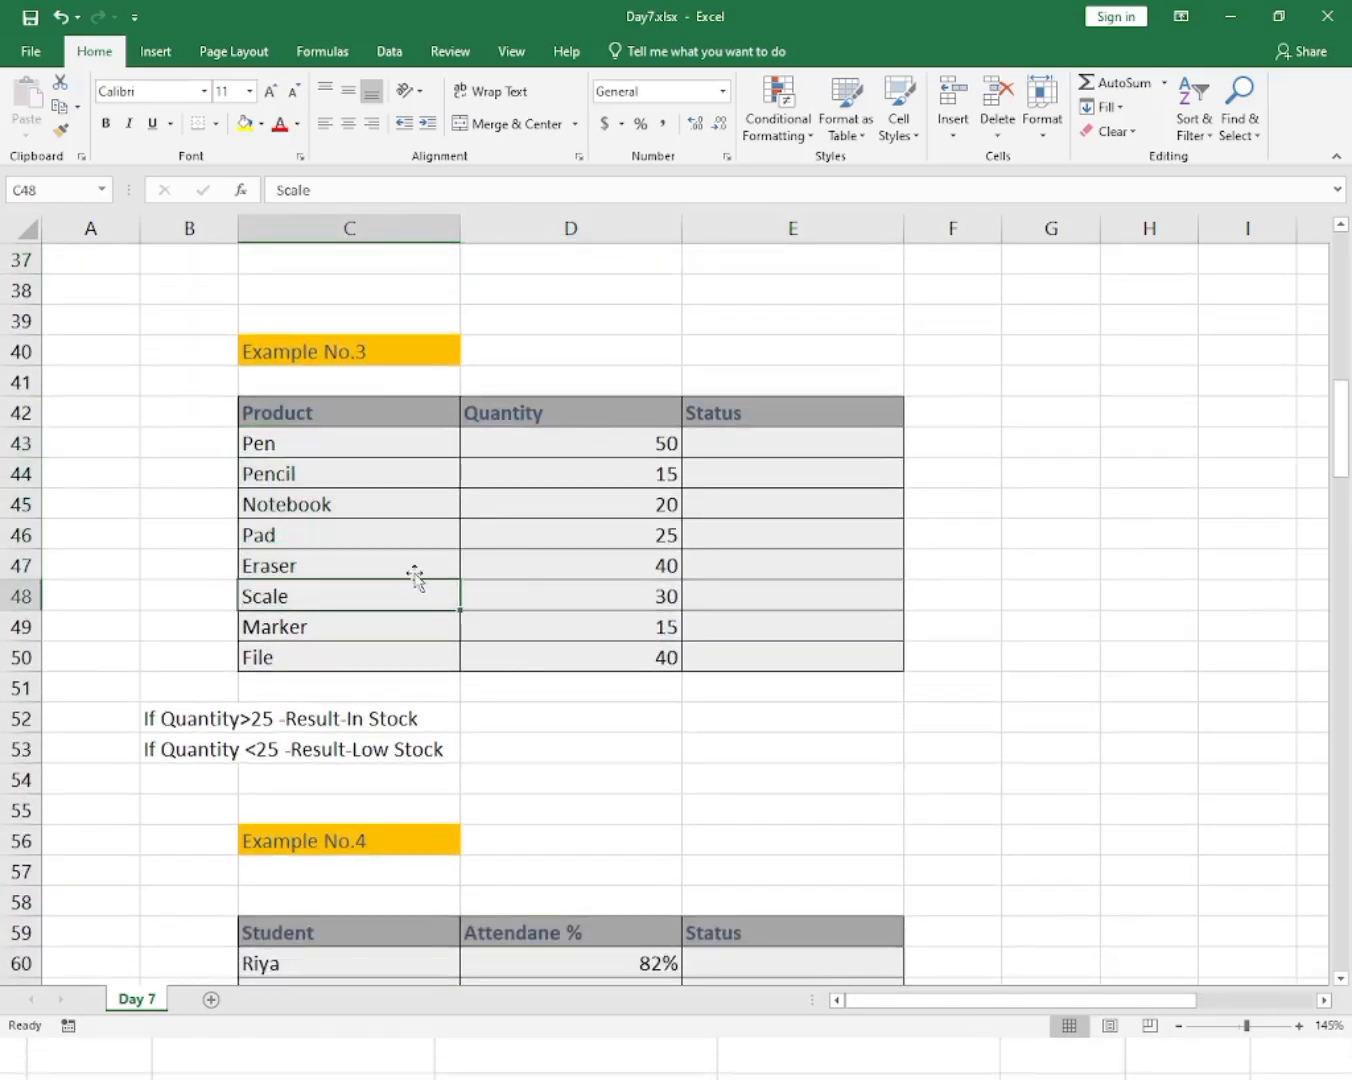
{"action": "left_click", "coordinate": [559, 536]}
{"action": "left_click_drag", "start_coordinate": [557, 439], "coordinate": [577, 597]}
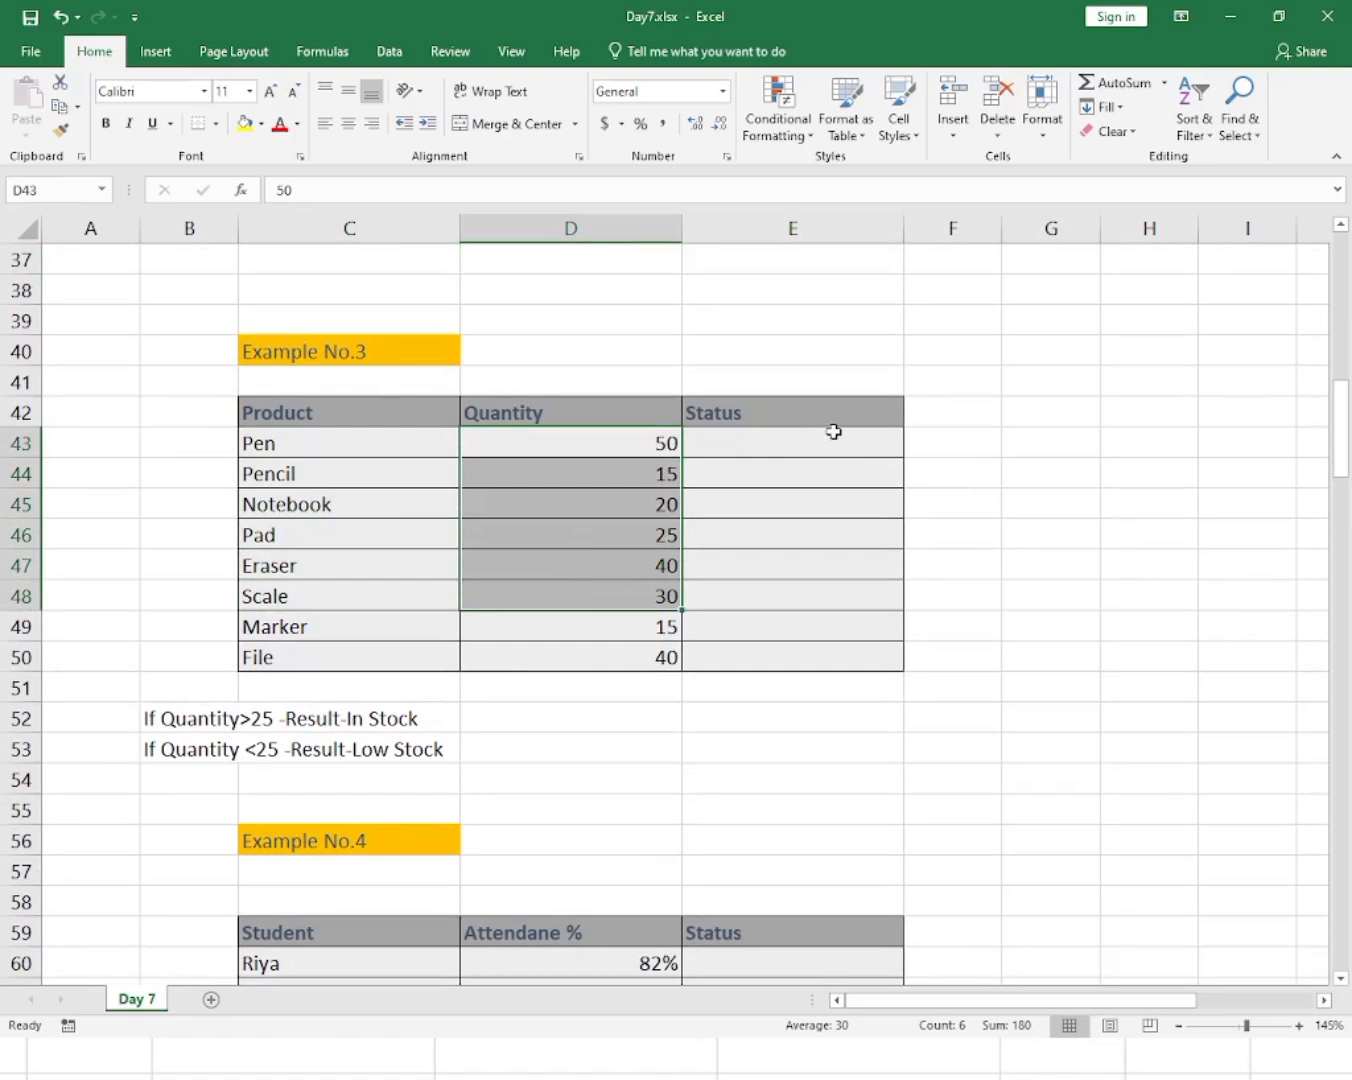
{"action": "left_click", "coordinate": [838, 447]}
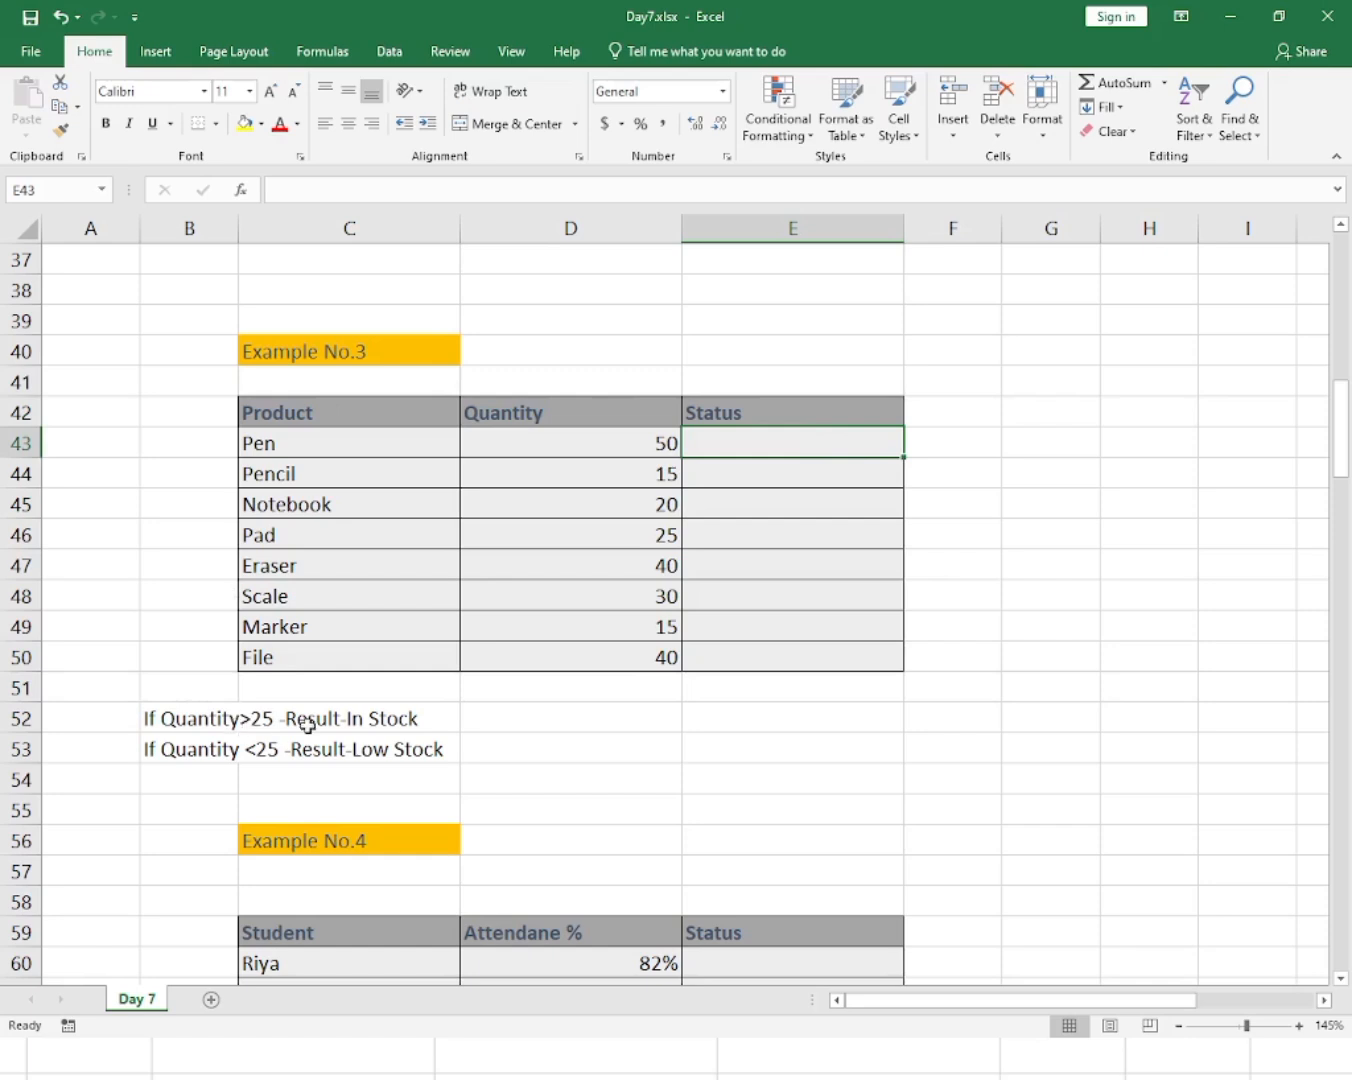
Enter the formula =IF(D43>25,"In Stock","Low Stock") in E43, the first Status cell of Example No.3.
{"action": "left_click_drag", "start_coordinate": [637, 645], "coordinate": [643, 450]}
{"action": "left_click", "coordinate": [643, 448]}
{"action": "left_click", "coordinate": [776, 447]}
{"action": "type", "text": "="}
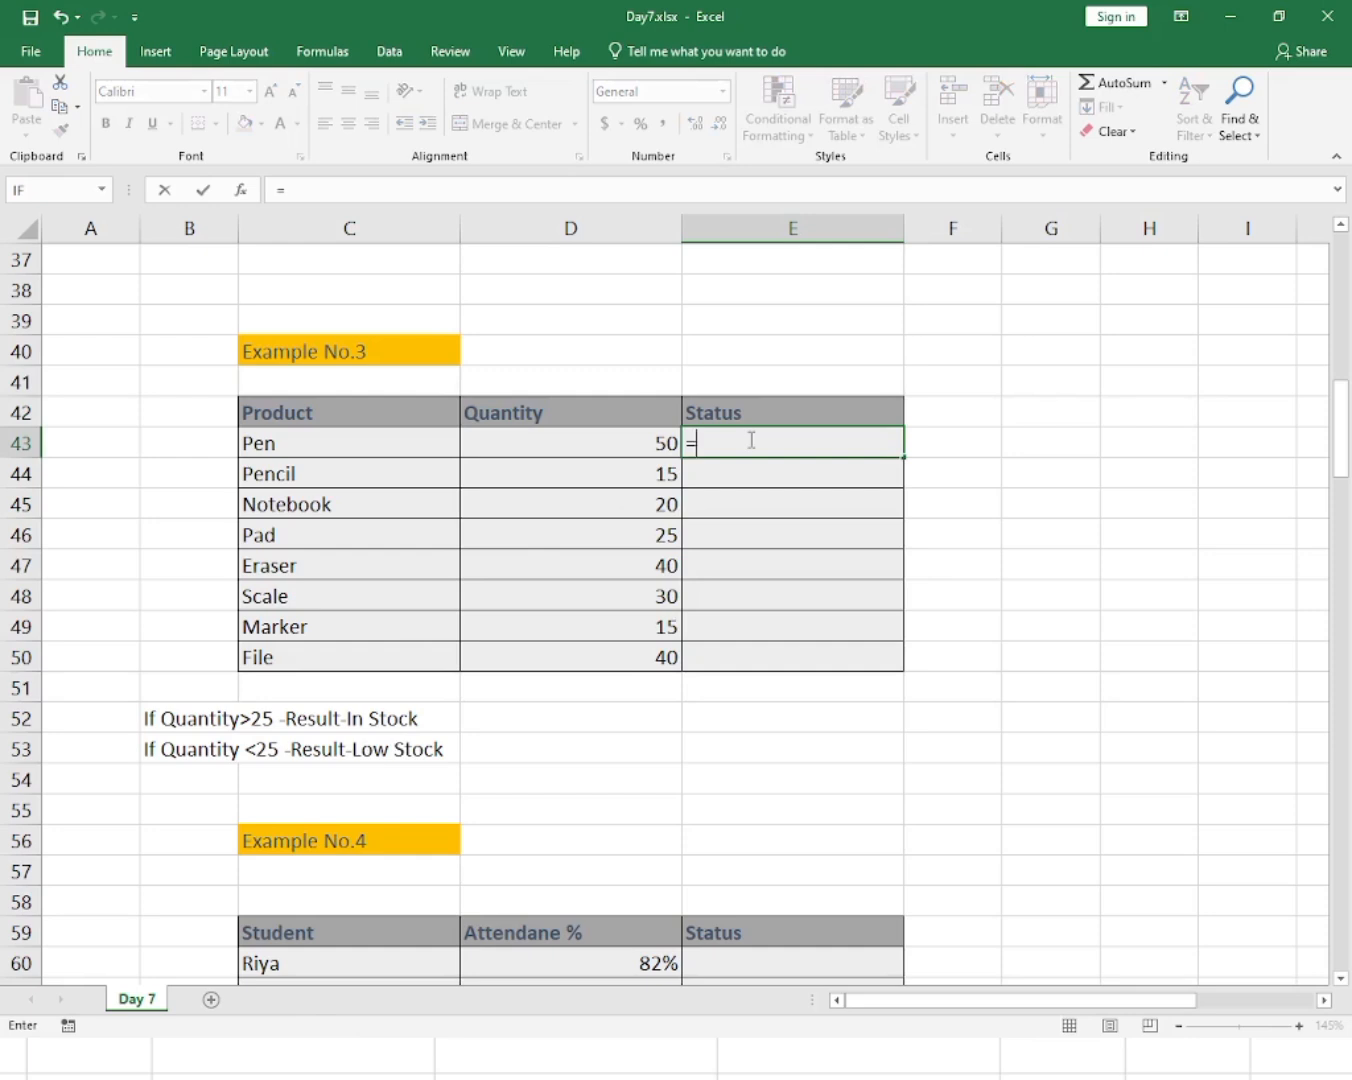
{"action": "type", "text": "if"}
{"action": "key", "text": "Tab"}
{"action": "key", "text": "Left"}
{"action": "type", "text": ">"}
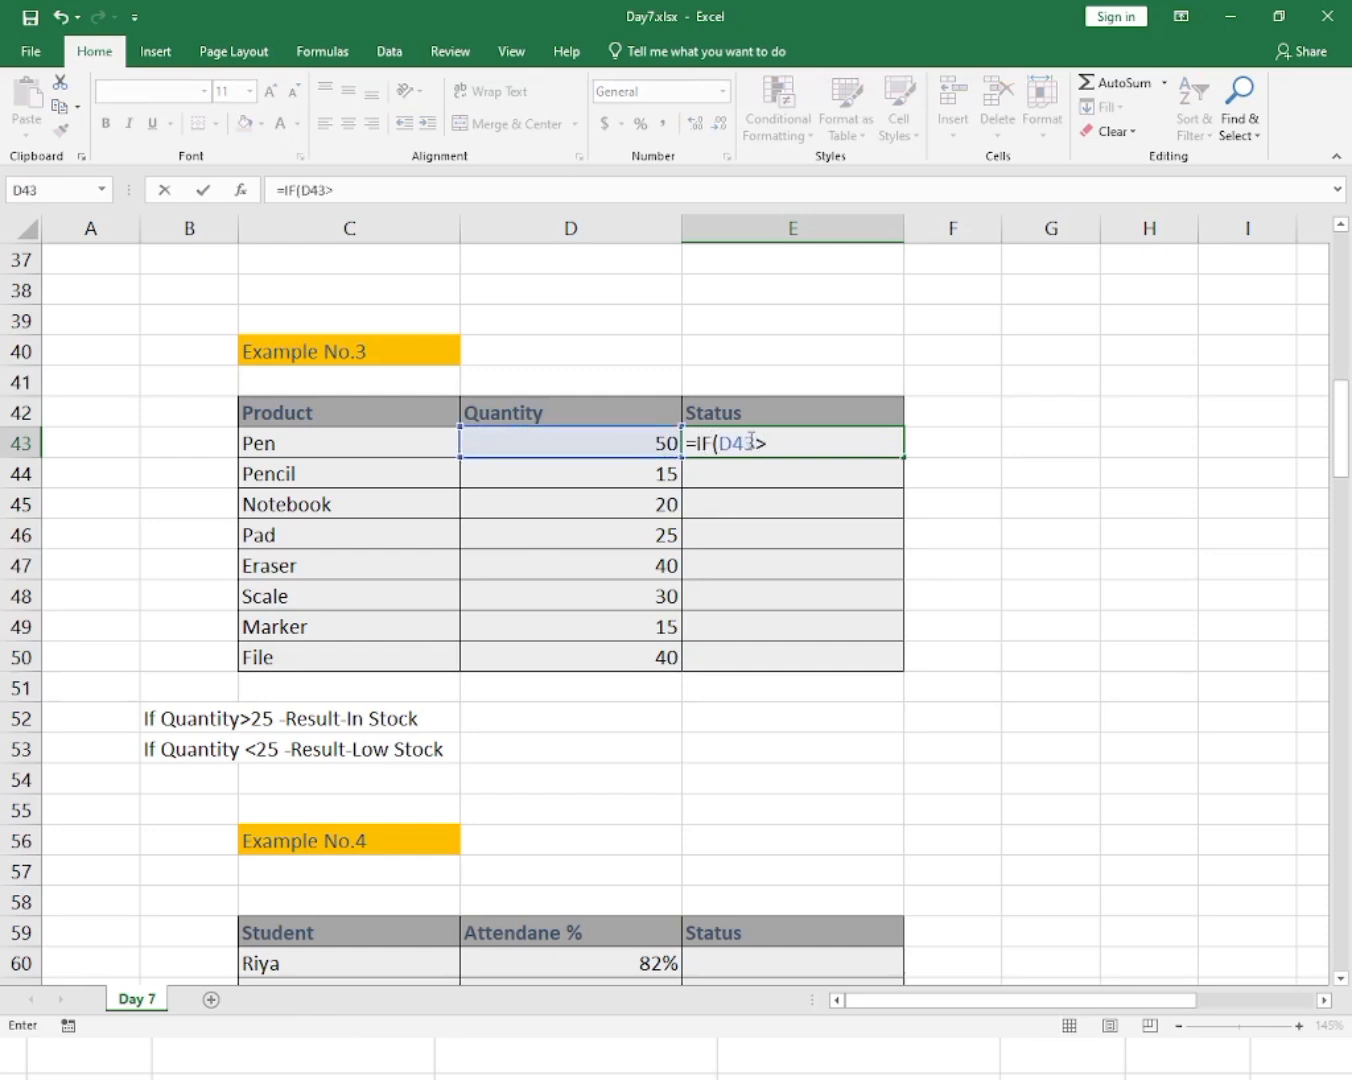
{"action": "type", "text": "25,\"In STock"}
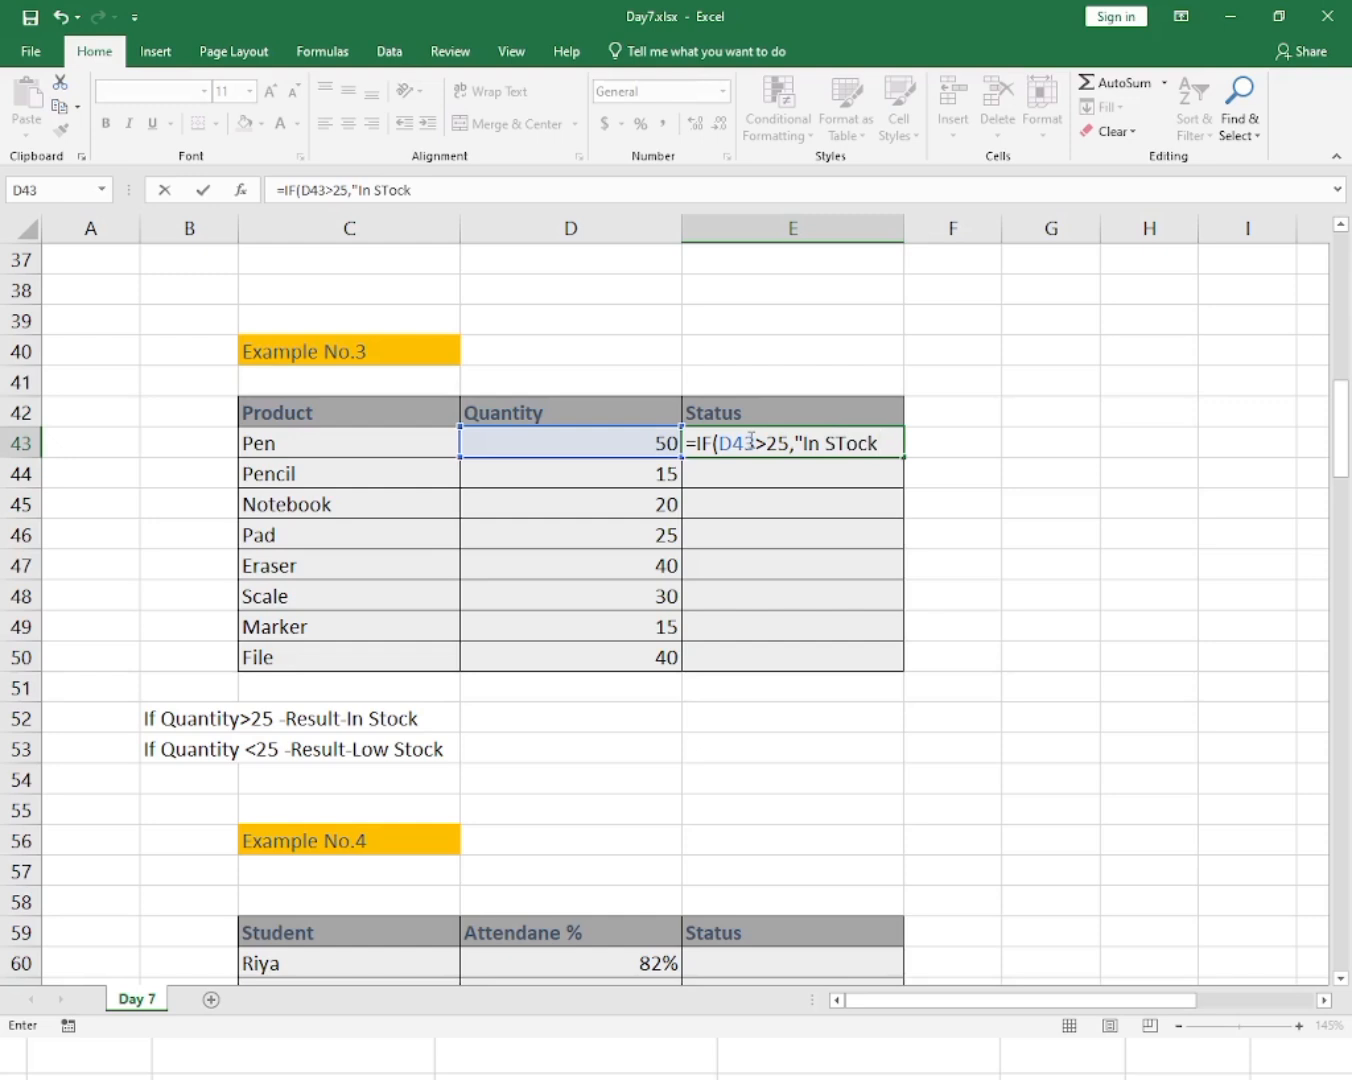
{"action": "key", "text": "BackSpace"}
{"action": "key", "text": "BackSpace"}
{"action": "key", "text": "BackSpace"}
{"action": "key", "text": "BackSpace"}
{"action": "type", "text": "tock\",\"Low "}
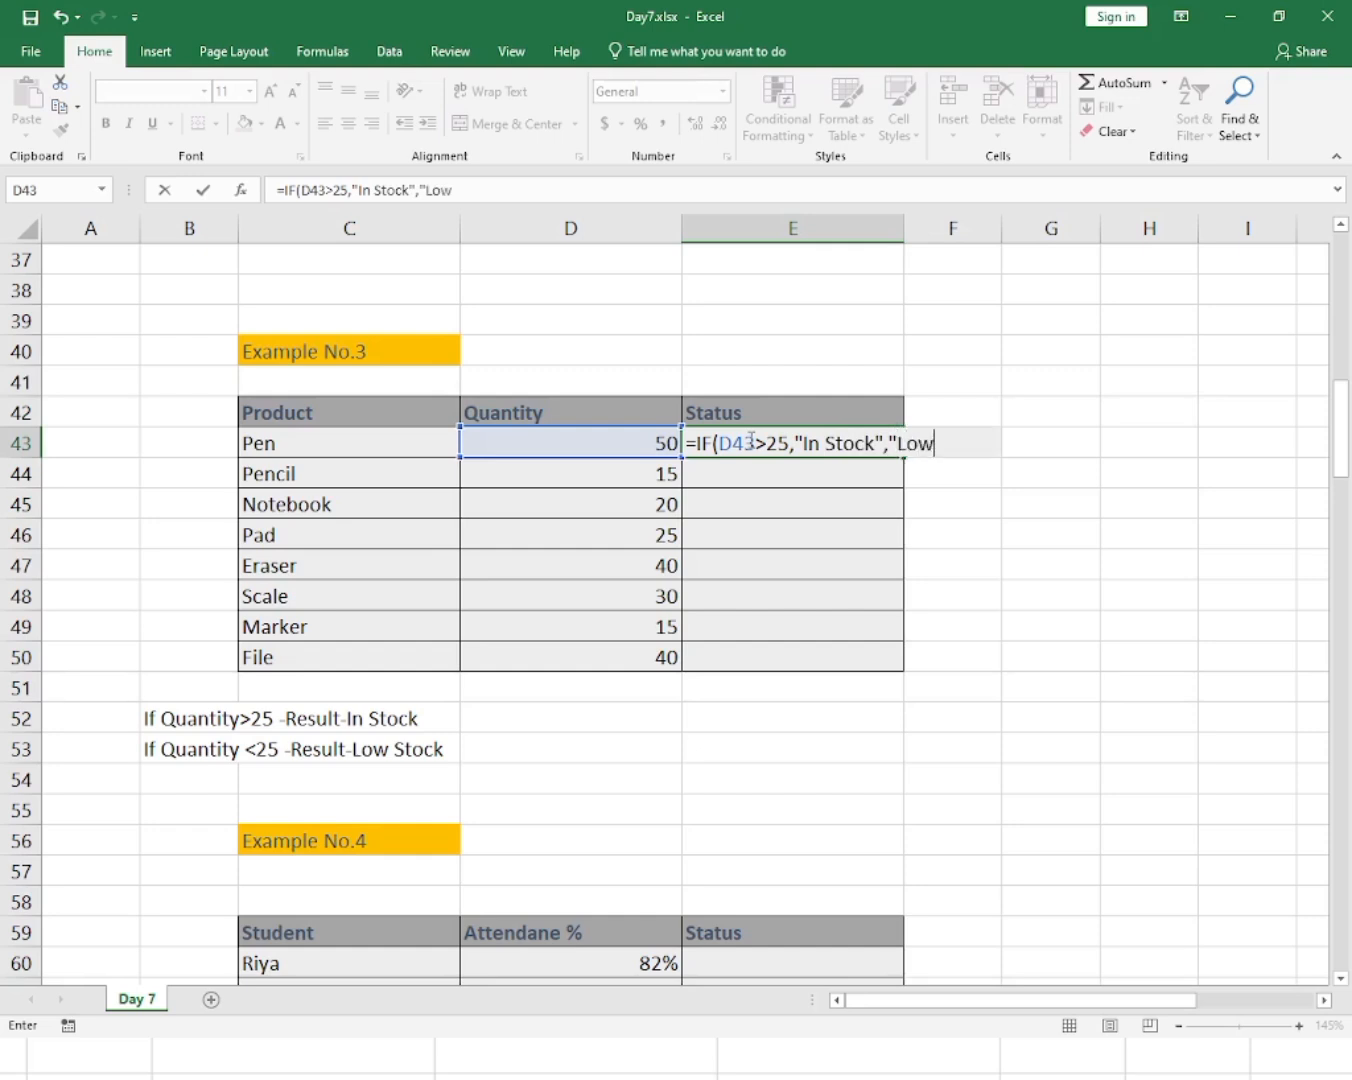
{"action": "type", "text": "Stock\")"}
{"action": "key", "text": "Return"}
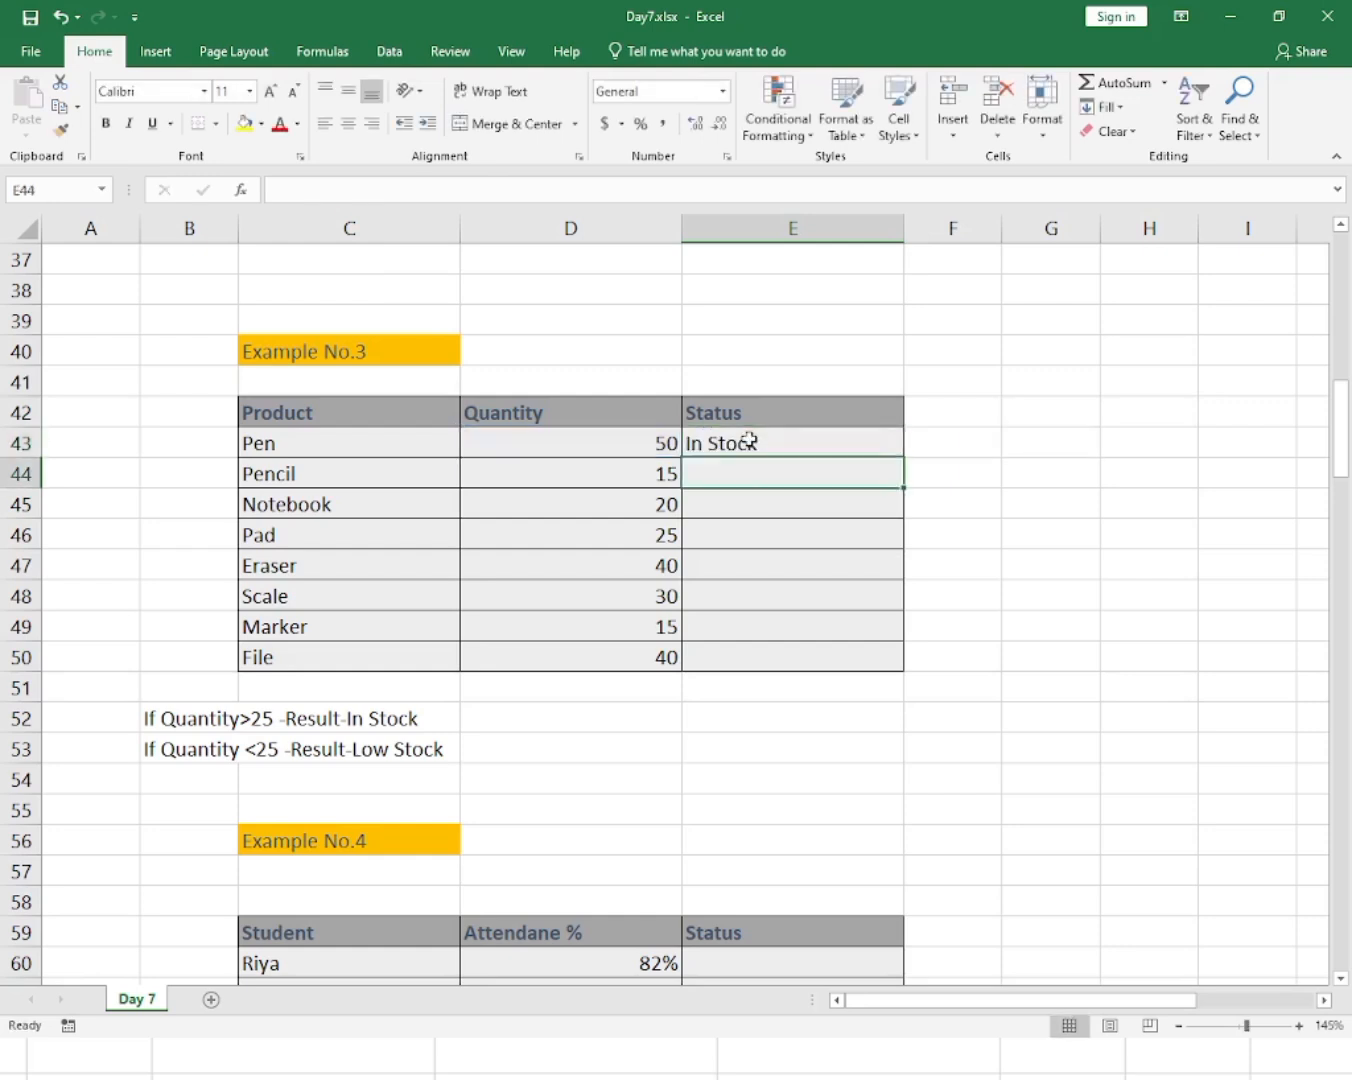
Fill the Status formula from E43 down through E50.
{"action": "left_click", "coordinate": [748, 440]}
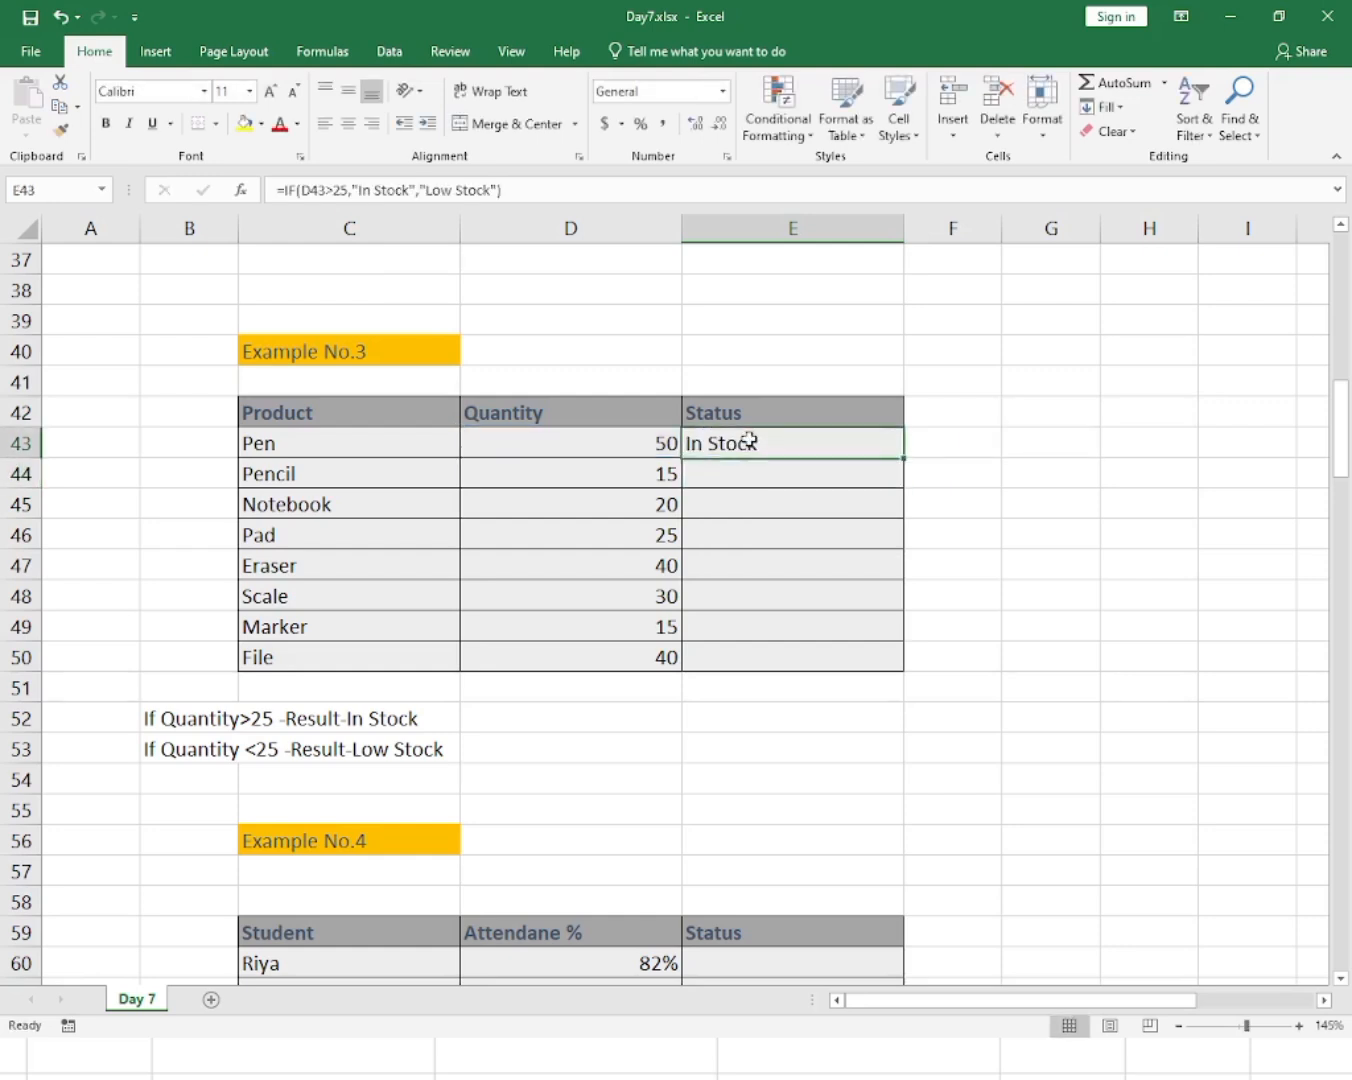
{"action": "left_click", "coordinate": [661, 448]}
{"action": "left_click_drag", "start_coordinate": [817, 447], "coordinate": [828, 648]}
{"action": "key", "text": "ctrl+d"}
{"action": "left_click", "coordinate": [818, 625]}
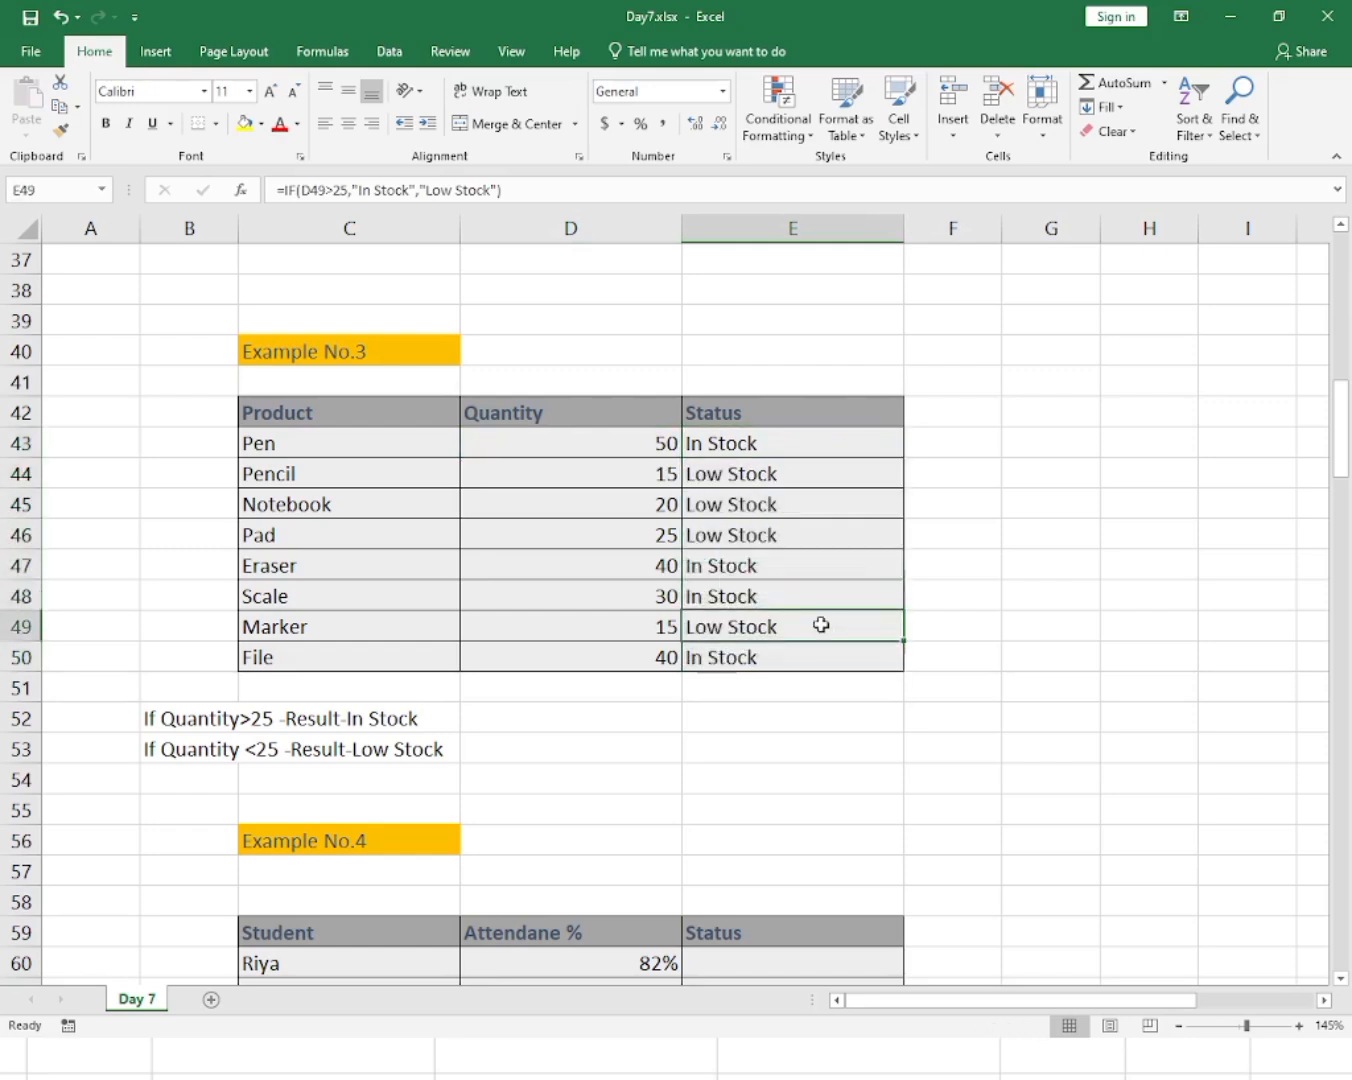
Compare the Status results in Example No.3 with their quantities, including rows 44 to 46 and 48 to 50.
{"action": "left_click_drag", "start_coordinate": [653, 479], "coordinate": [712, 486]}
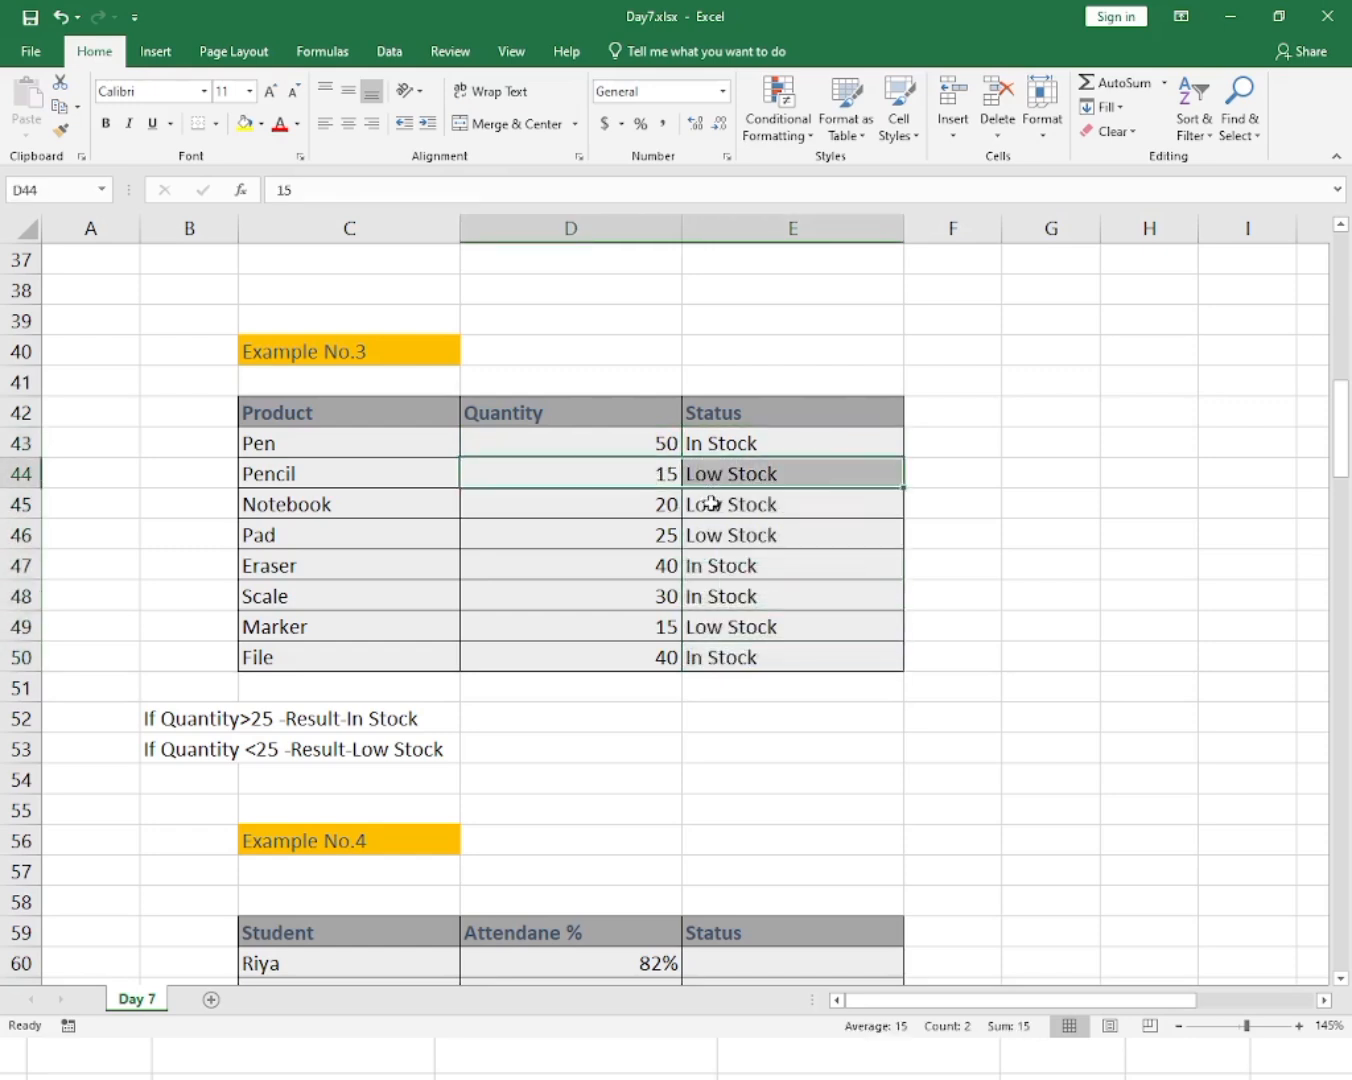
{"action": "left_click", "coordinate": [715, 504]}
{"action": "left_click", "coordinate": [642, 514]}
{"action": "left_click", "coordinate": [652, 533]}
{"action": "left_click", "coordinate": [725, 534]}
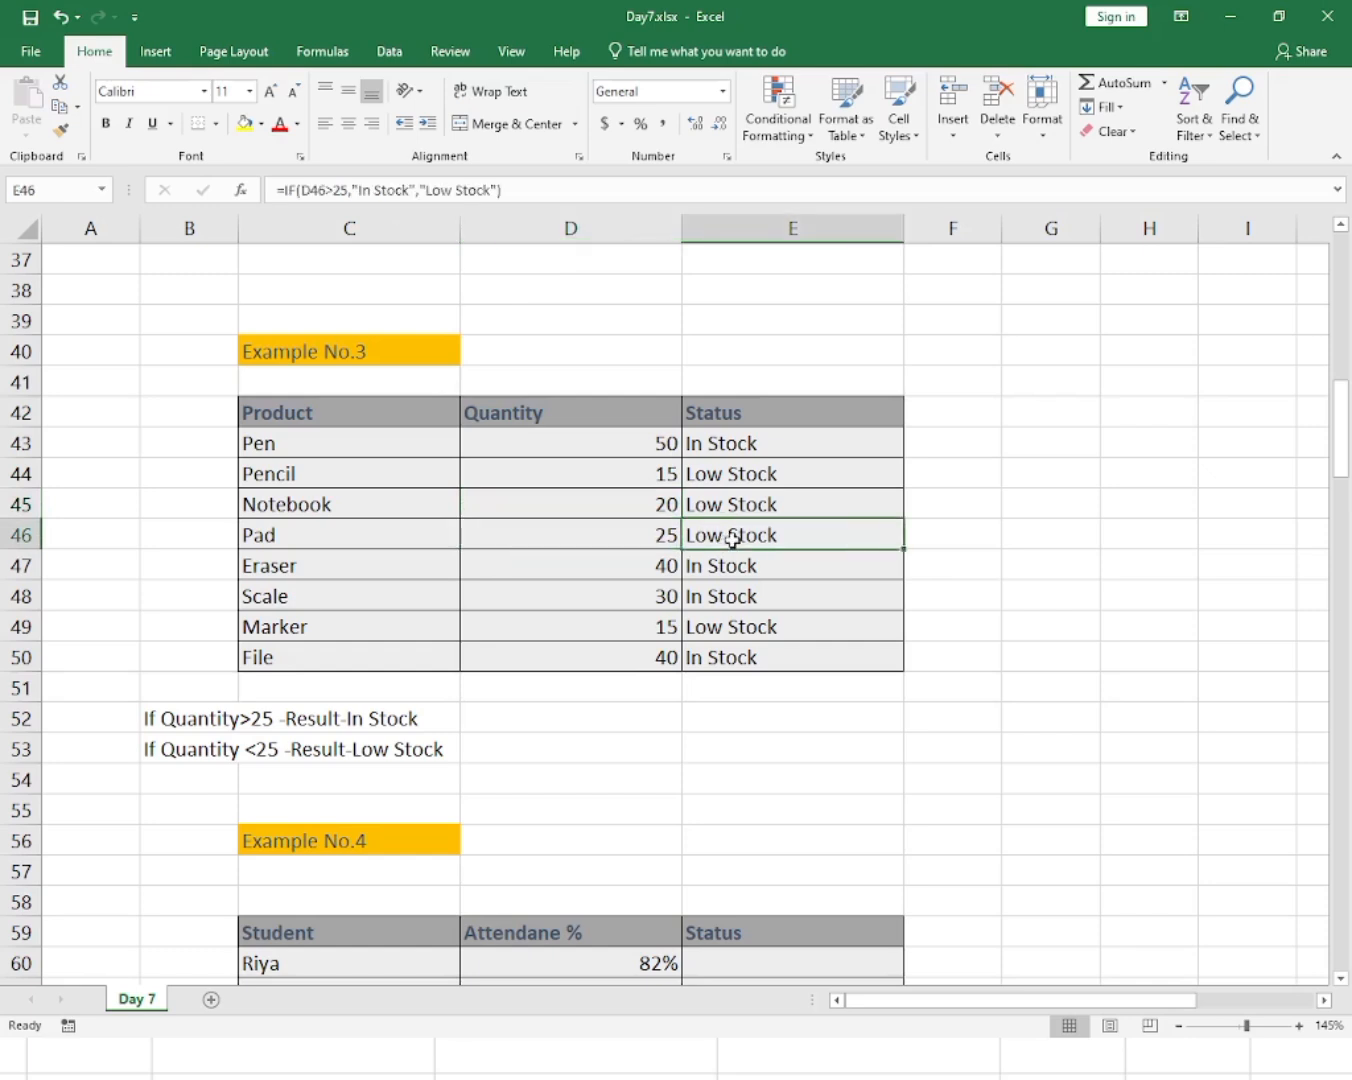
{"action": "left_click", "coordinate": [677, 660]}
{"action": "left_click_drag", "start_coordinate": [677, 660], "coordinate": [761, 588]}
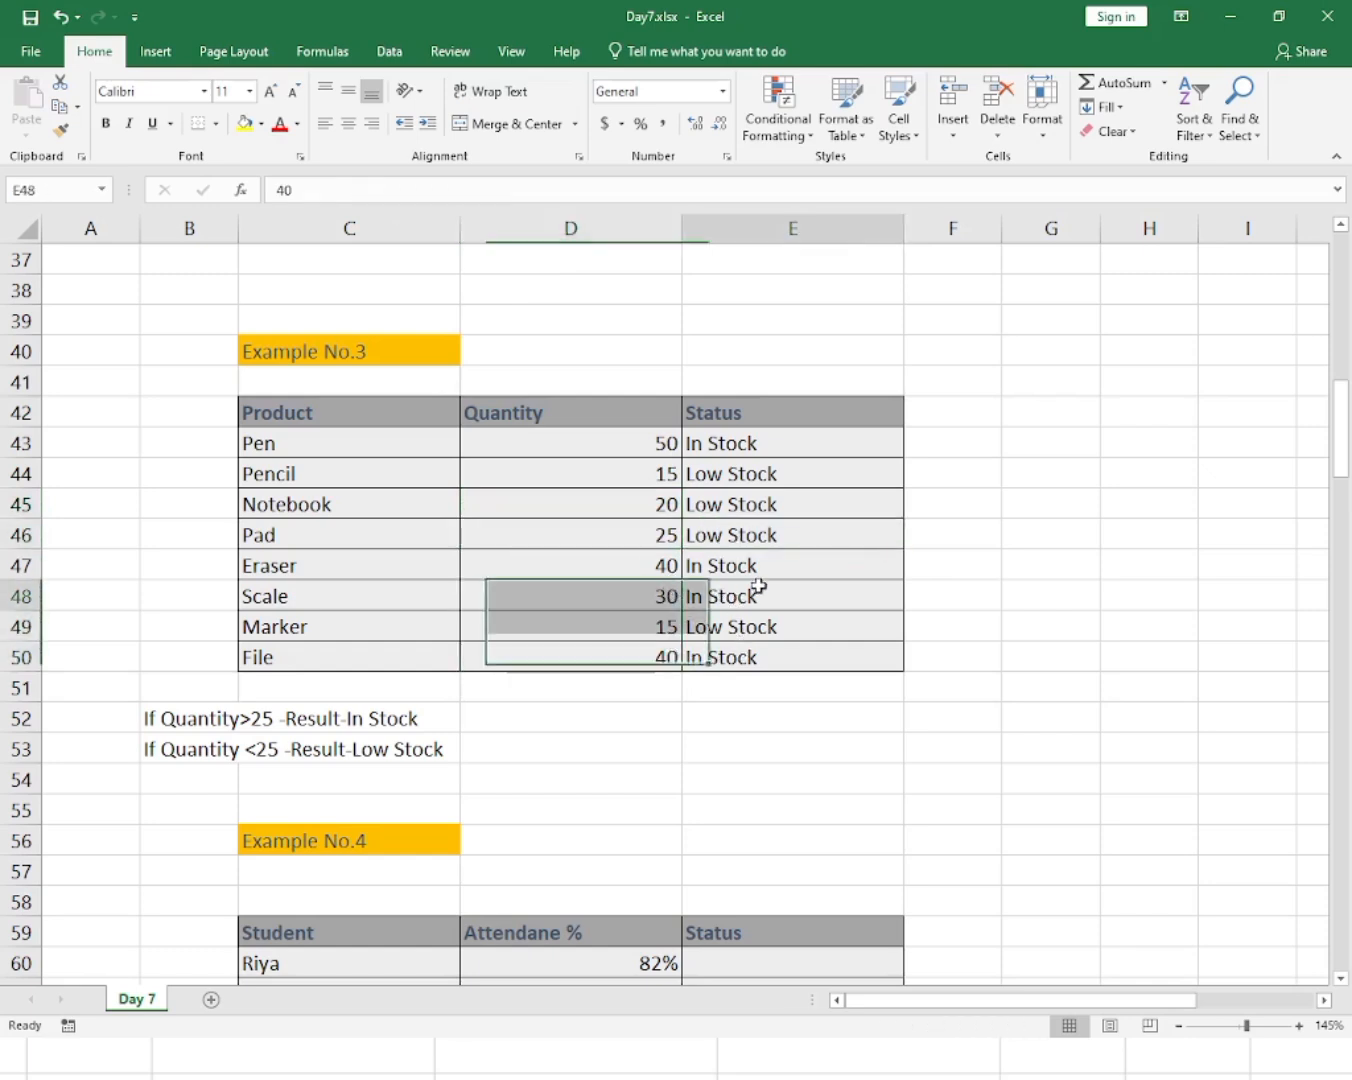
{"action": "left_click", "coordinate": [759, 587]}
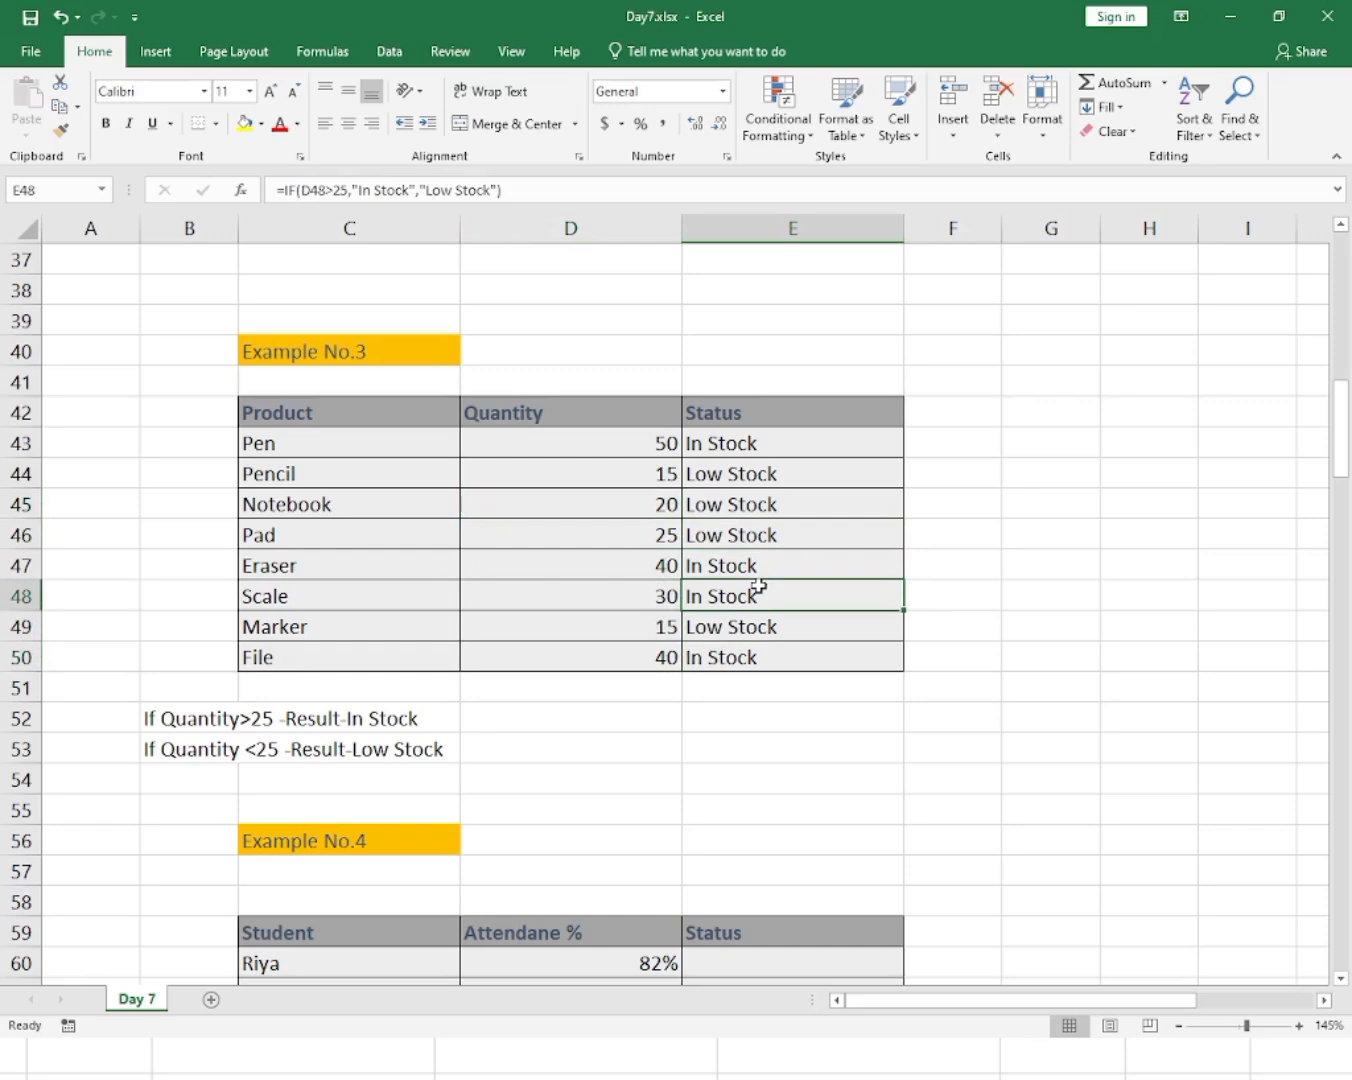
{"action": "left_click", "coordinate": [798, 780]}
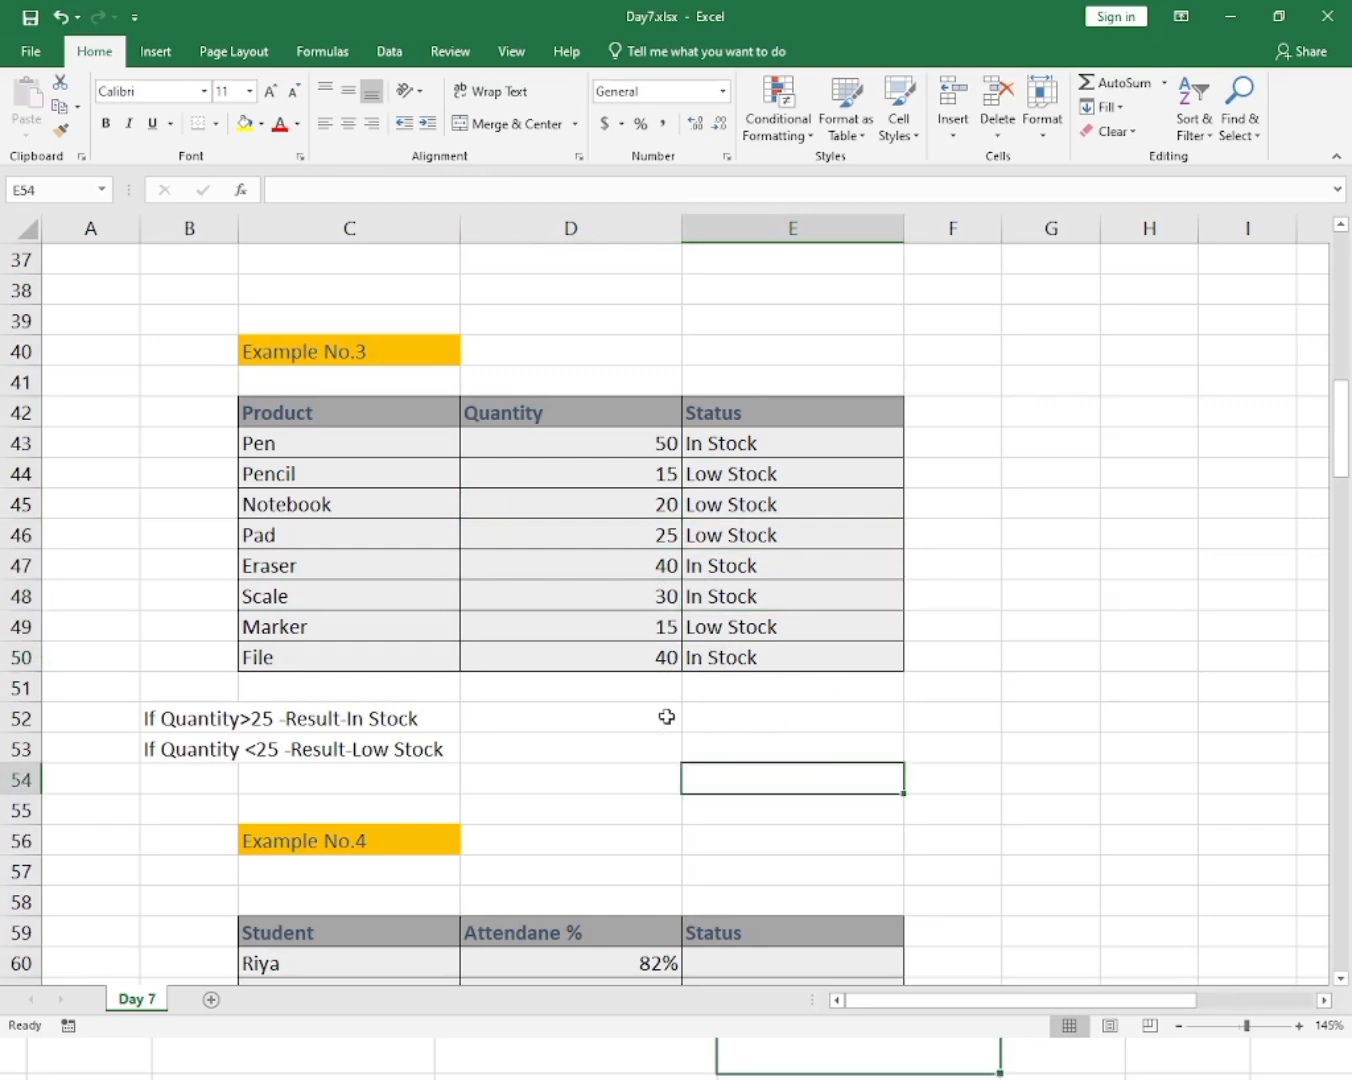
Review the Student and Attendance % columns of the Example No.4 table.
{"action": "left_click", "coordinate": [571, 752]}
{"action": "scroll", "coordinate": [571, 755], "scroll_direction": "down", "scroll_amount": 4}
{"action": "scroll", "coordinate": [369, 662], "scroll_direction": "down", "scroll_amount": 2}
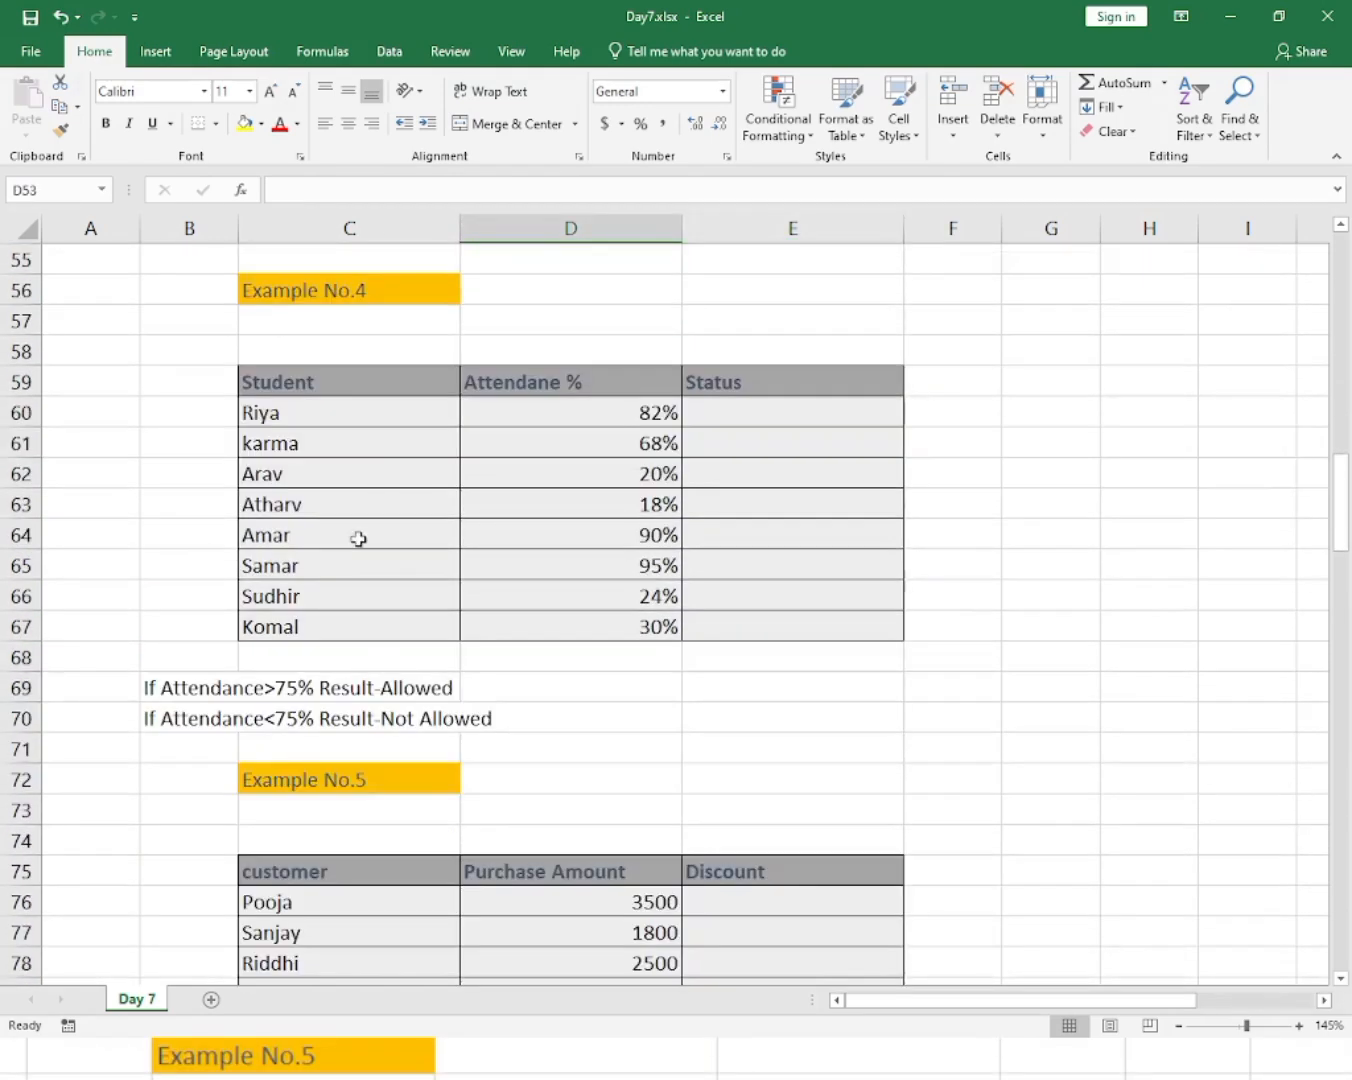
{"action": "left_click_drag", "start_coordinate": [377, 402], "coordinate": [400, 565]}
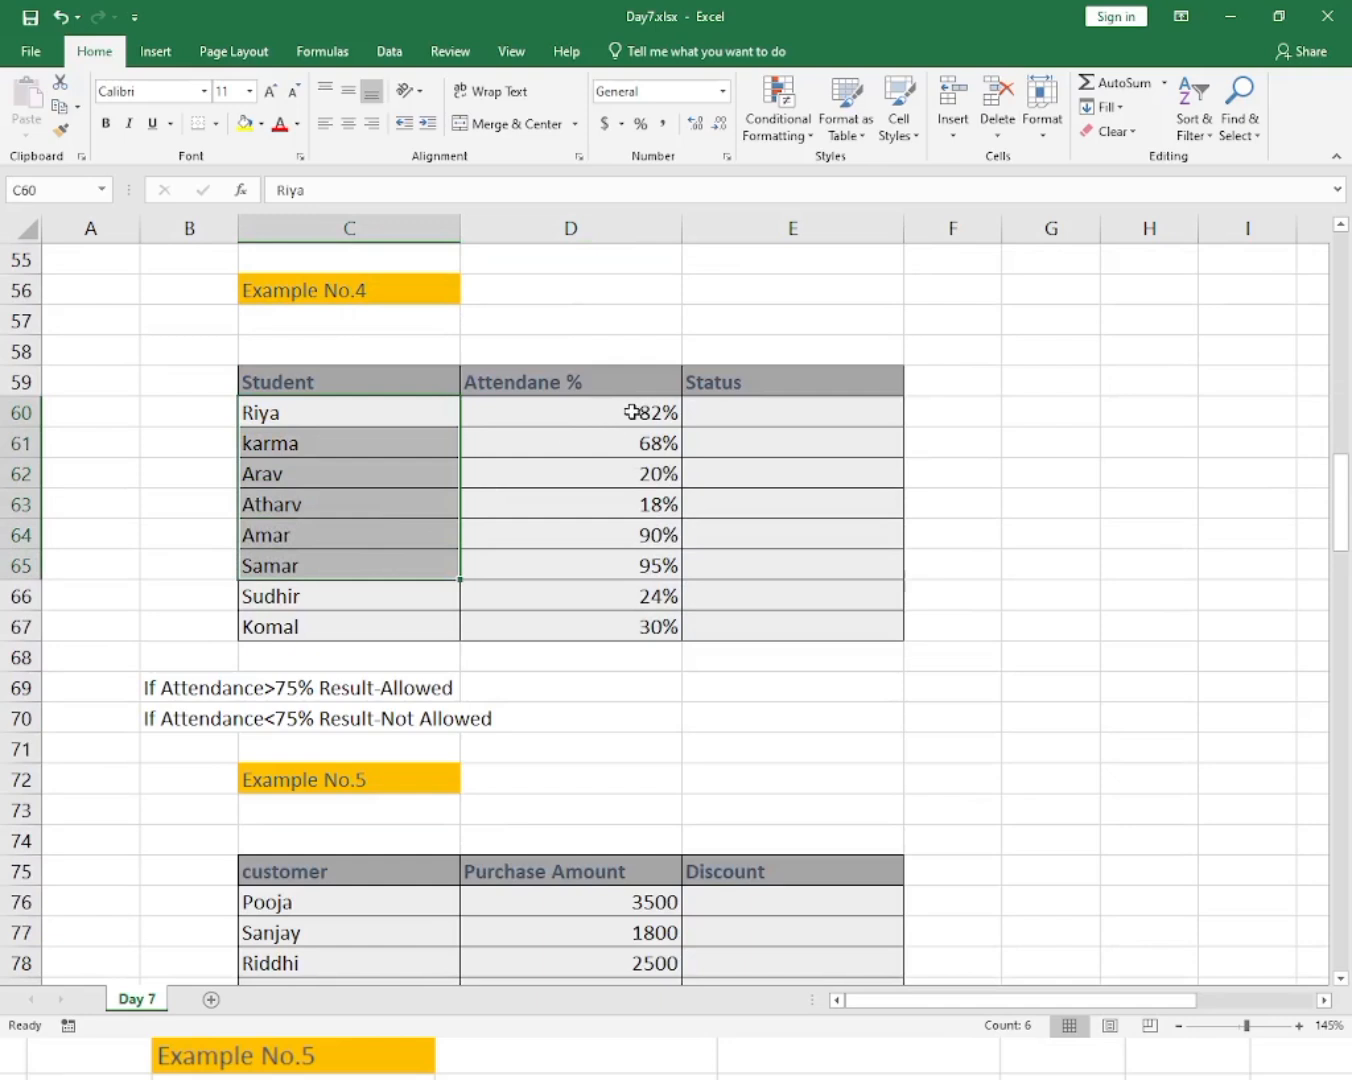
{"action": "left_click_drag", "start_coordinate": [630, 413], "coordinate": [624, 596]}
{"action": "left_click", "coordinate": [624, 595]}
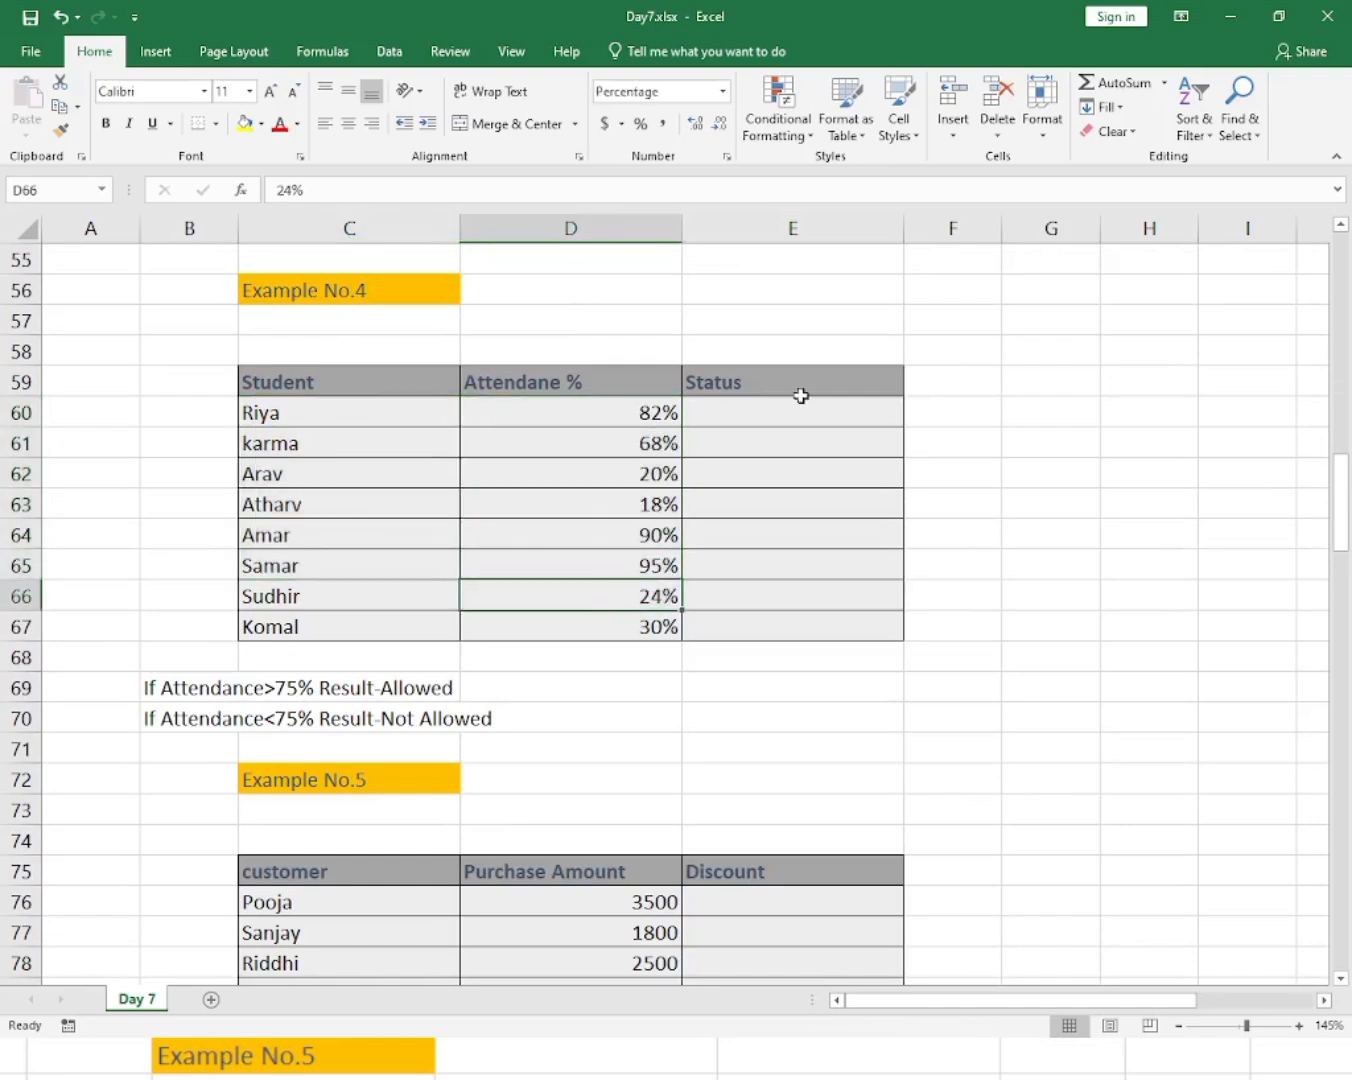
Enter the formula =IF(D60>75%,"Allowed","Not Allowed") in E60, the first Status cell of Example No.4.
{"action": "left_click", "coordinate": [796, 409]}
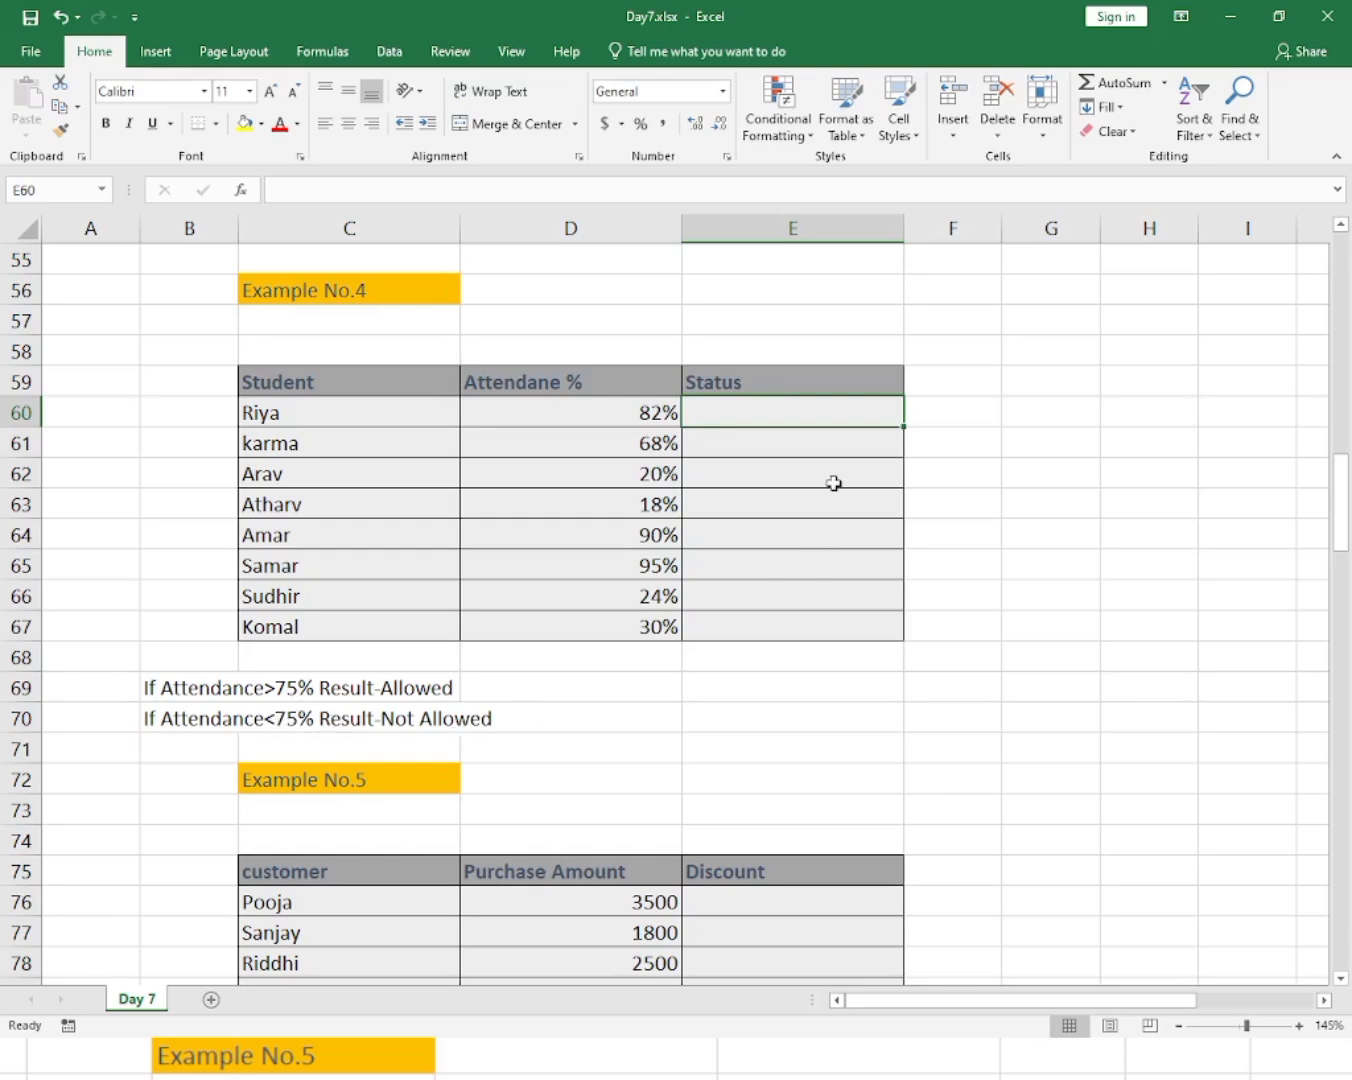
{"action": "scroll", "coordinate": [835, 483], "scroll_direction": "up", "scroll_amount": 3}
{"action": "scroll", "coordinate": [834, 483], "scroll_direction": "down", "scroll_amount": 1}
{"action": "type", "text": "="}
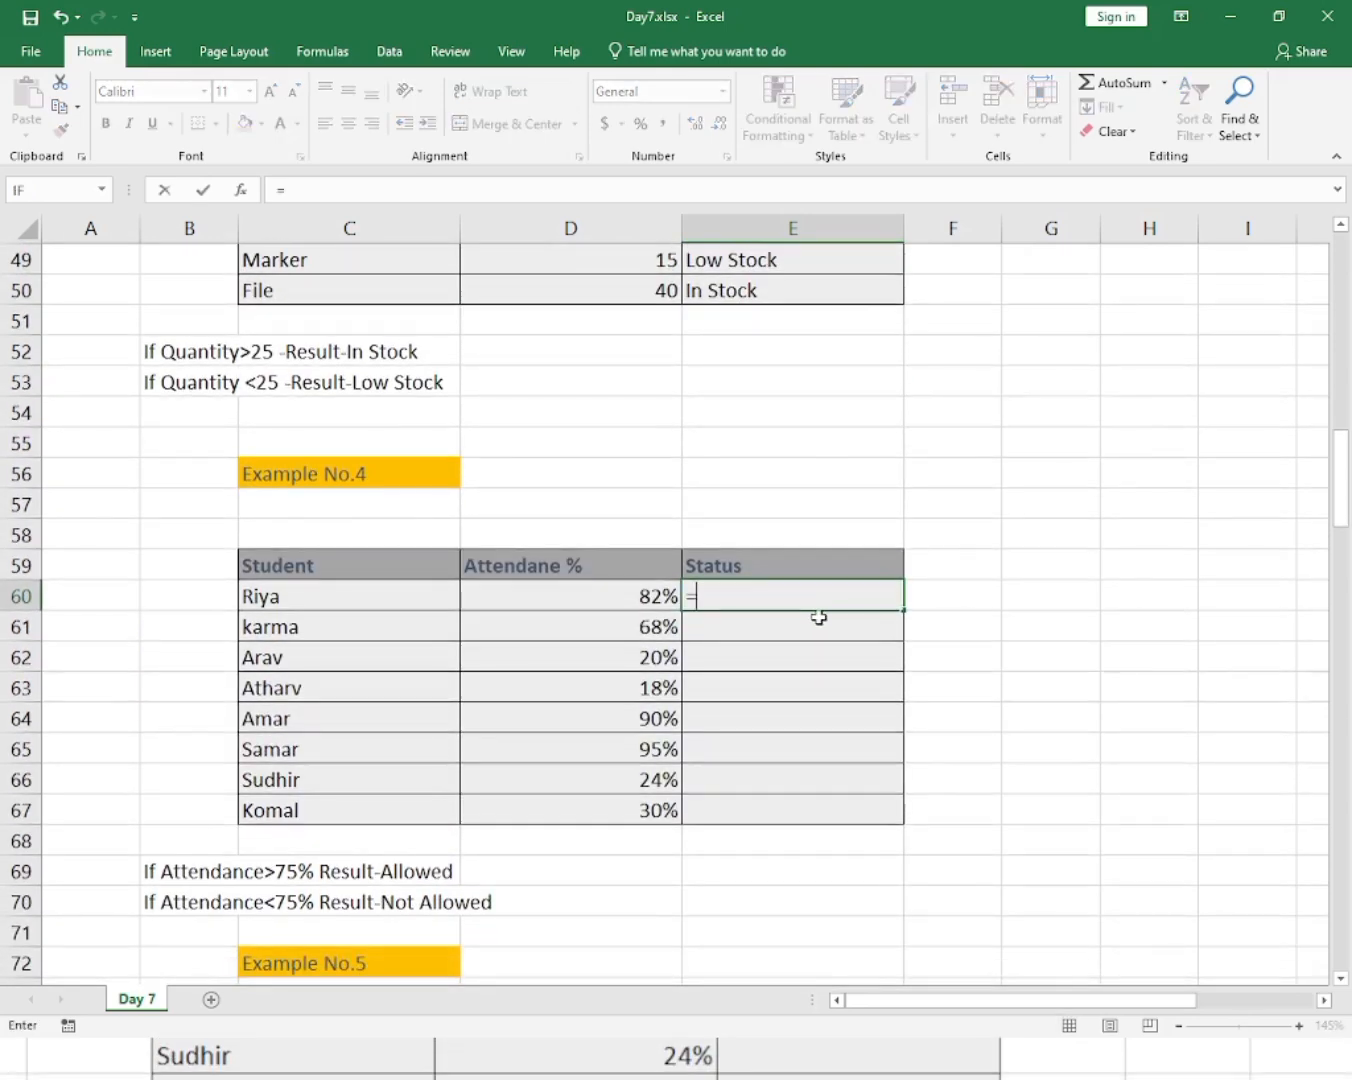
{"action": "type", "text": "IF("}
{"action": "key", "text": "Left"}
{"action": "type", "text": ">"}
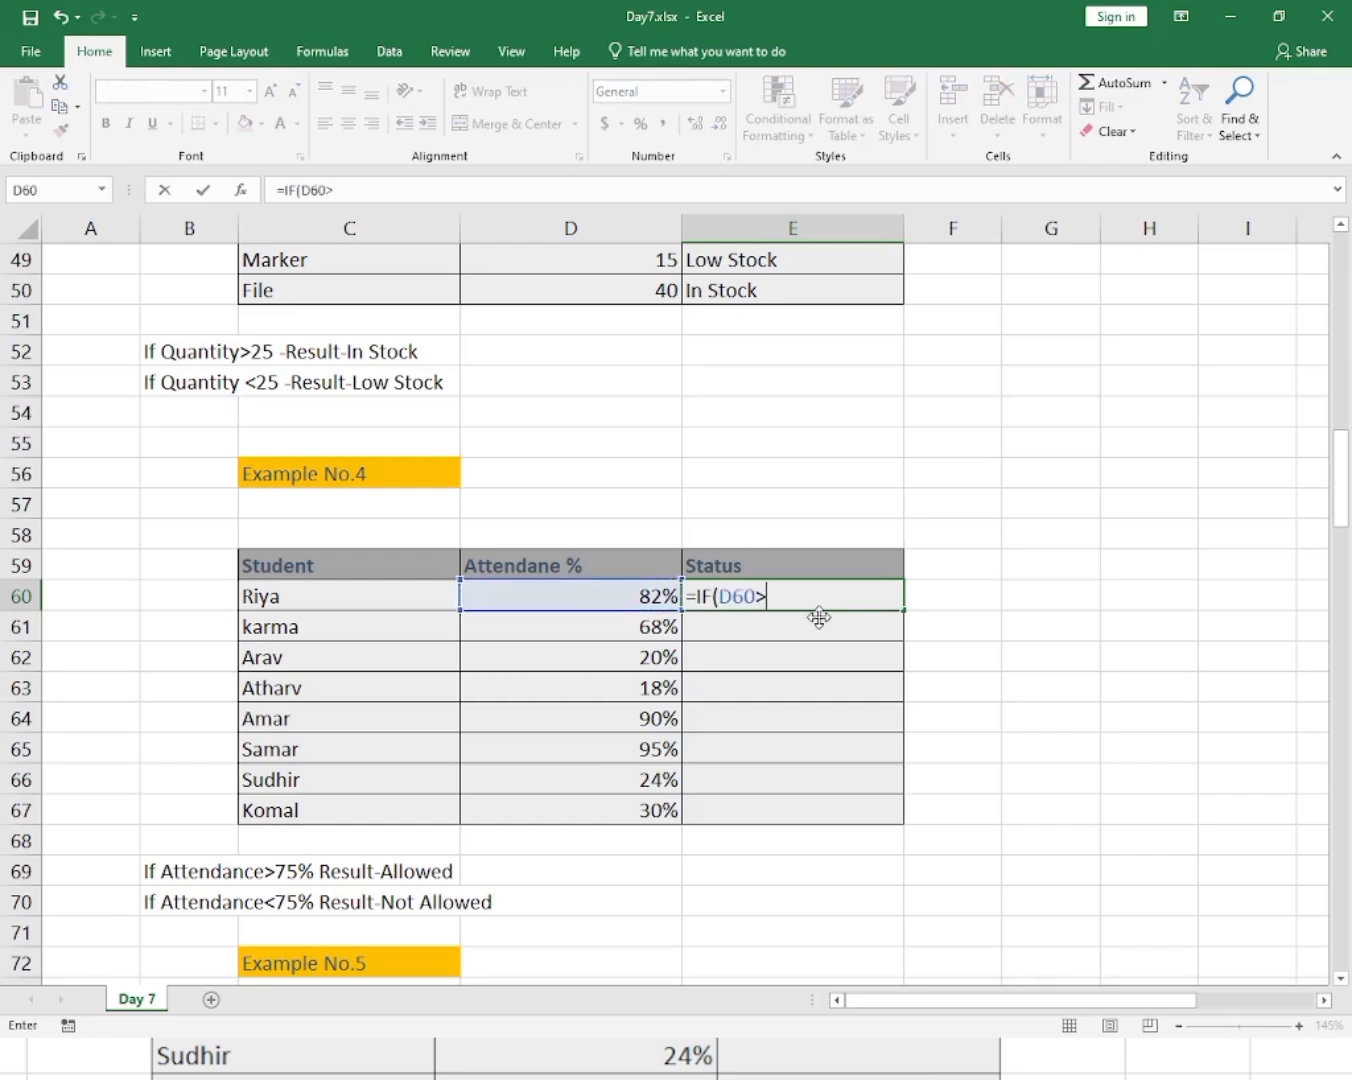
{"action": "type", "text": "75%,\"Allow"}
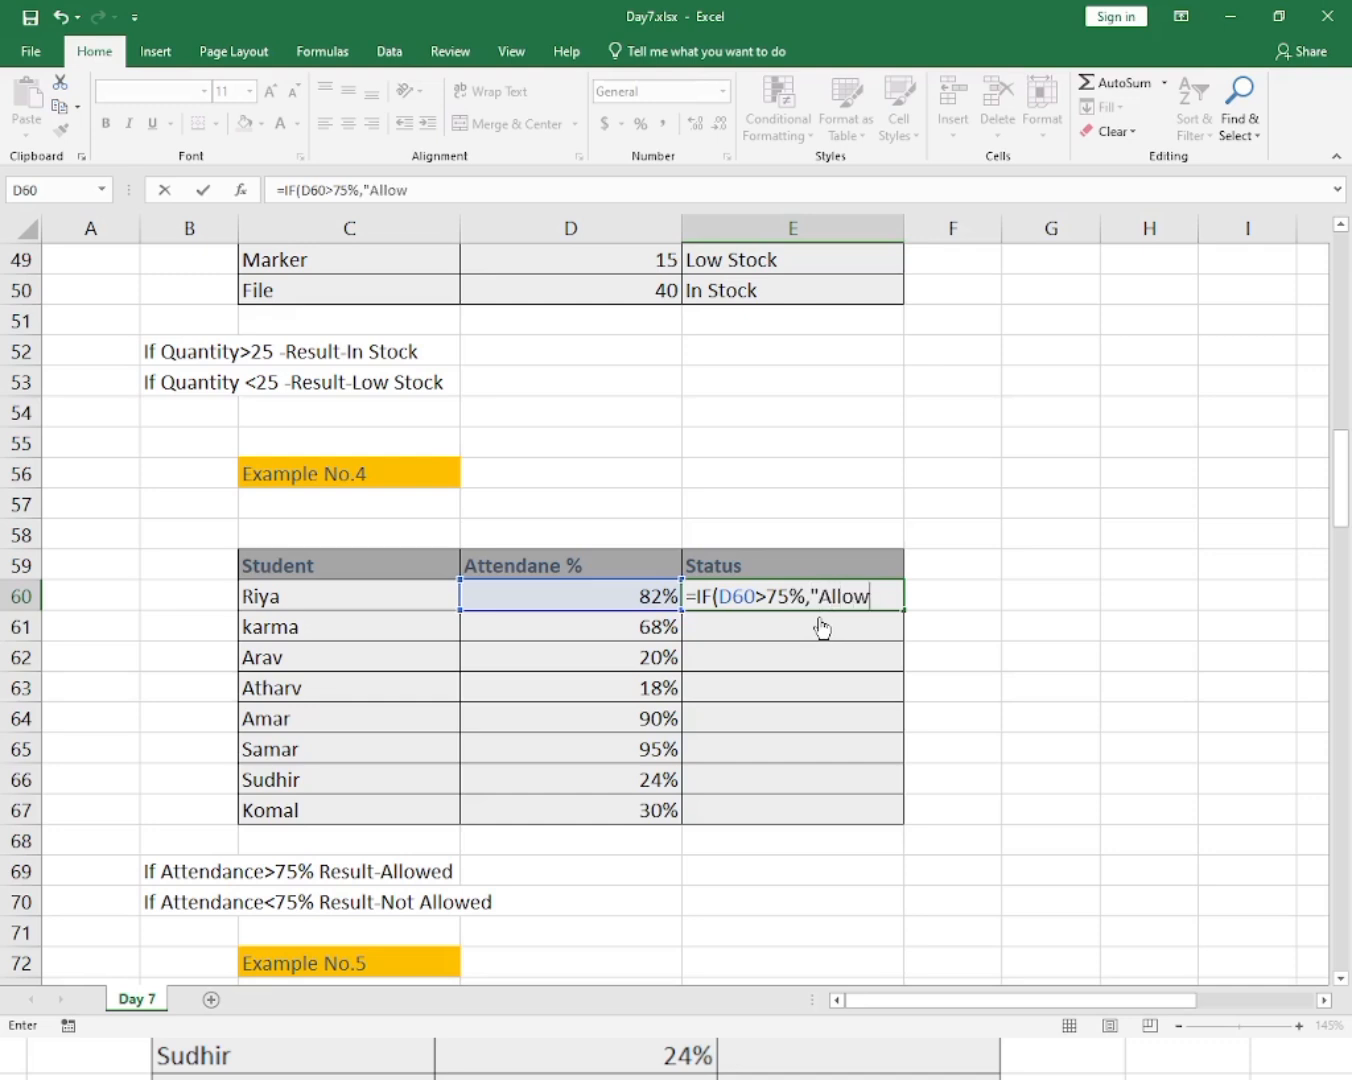
{"action": "type", "text": "ed\""}
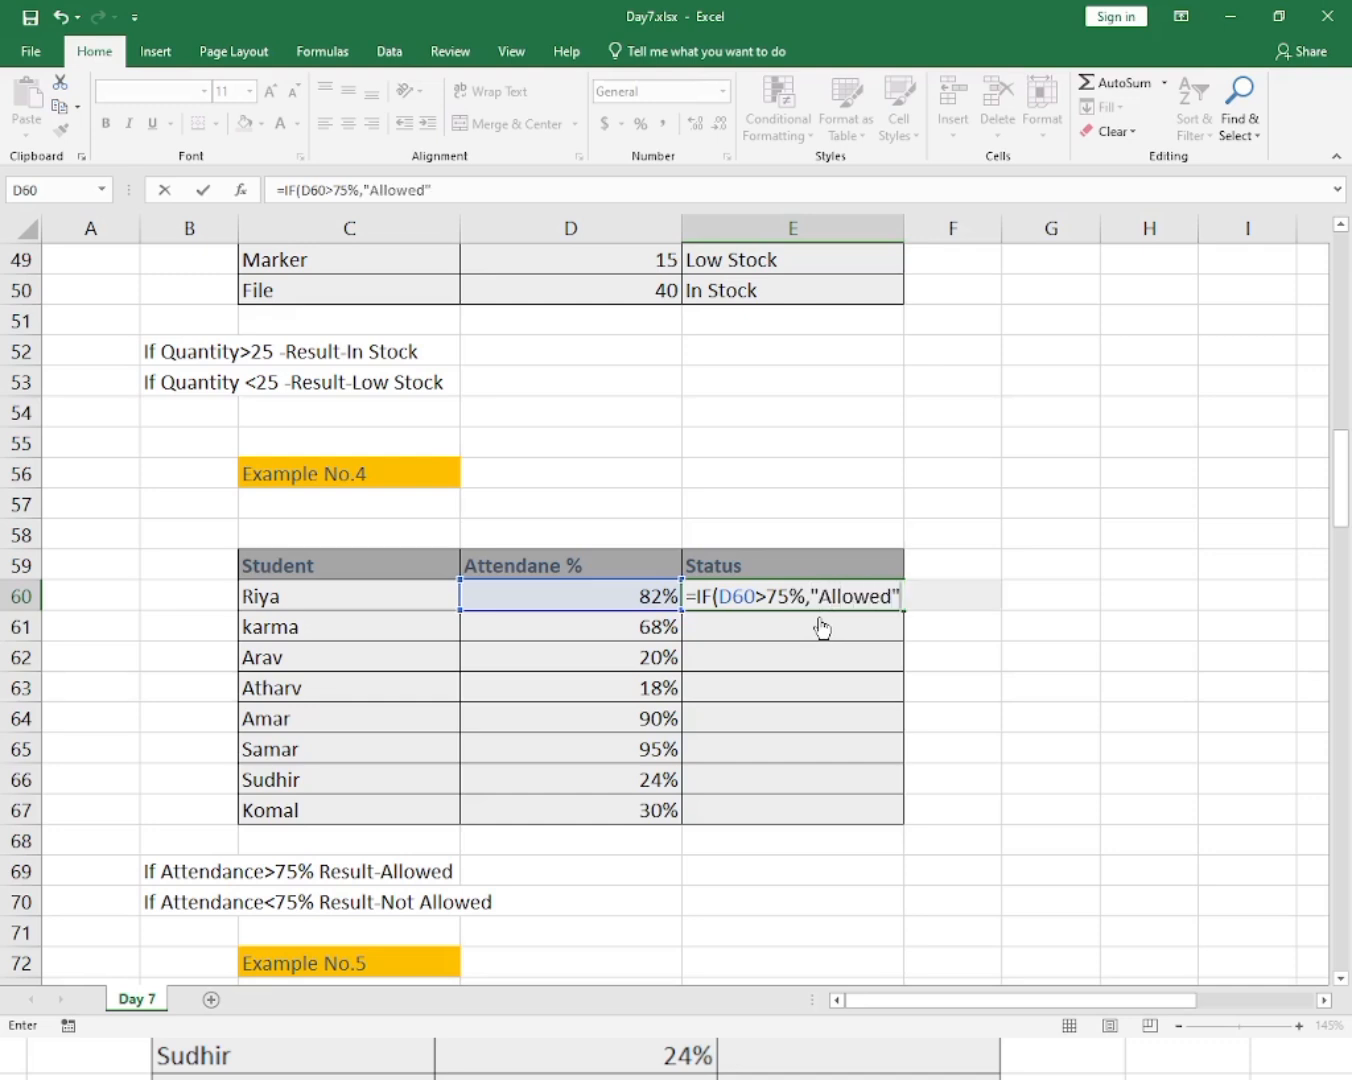
{"action": "type", "text": ",\"Not Allowed"}
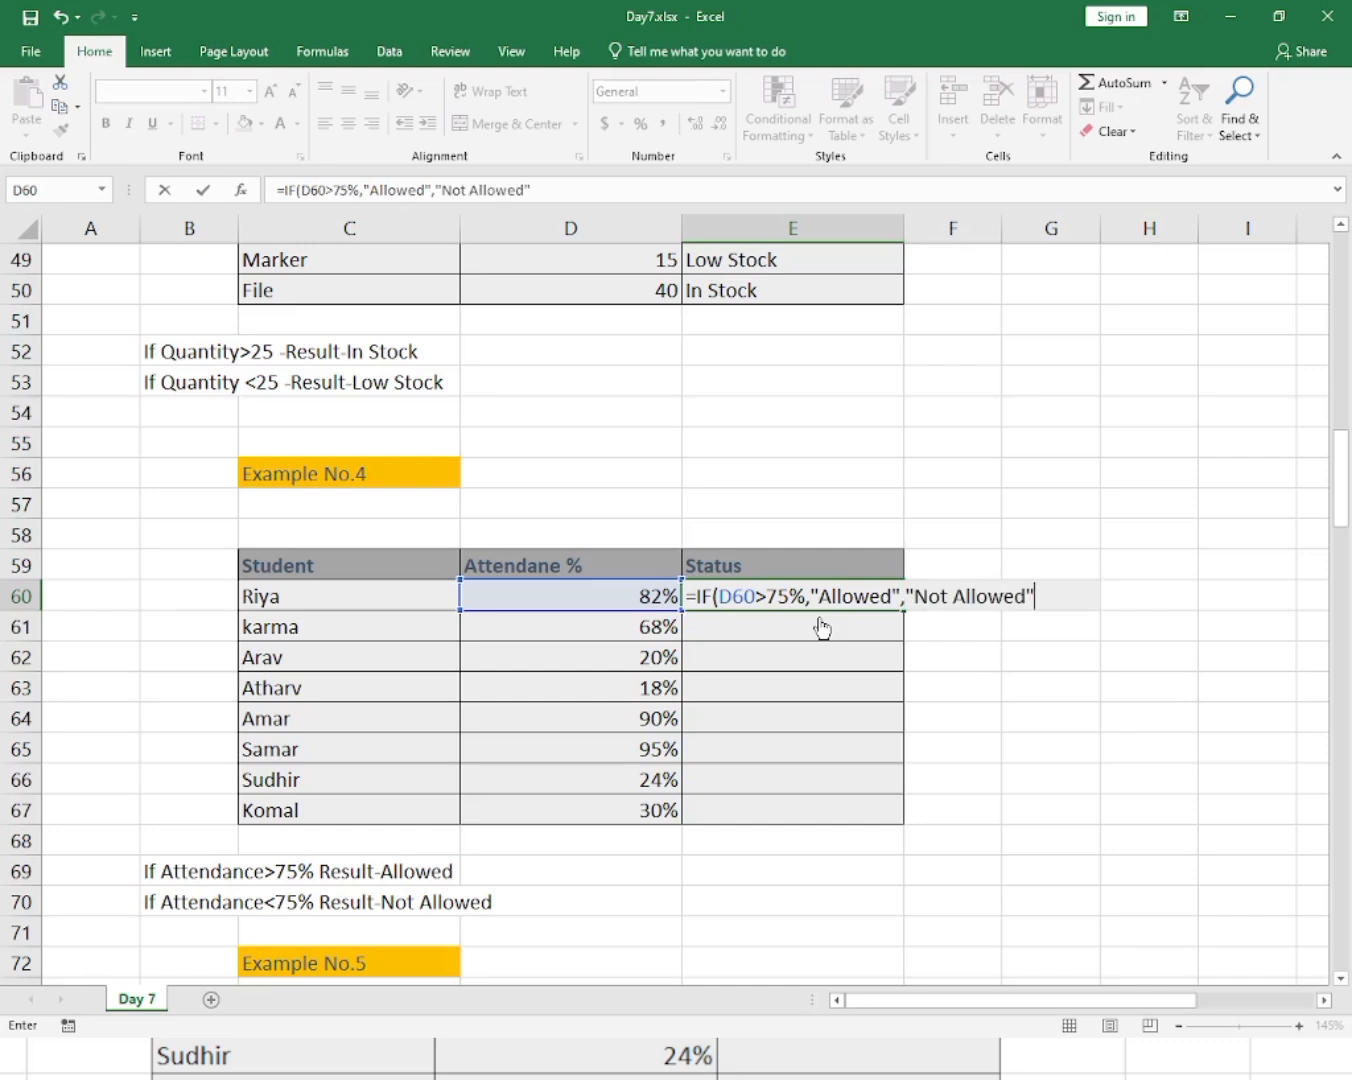
{"action": "type", "text": "\")_"}
{"action": "key", "text": "Return"}
Fill the attendance Status formula from E60 down through E67.
{"action": "left_click", "coordinate": [787, 573]}
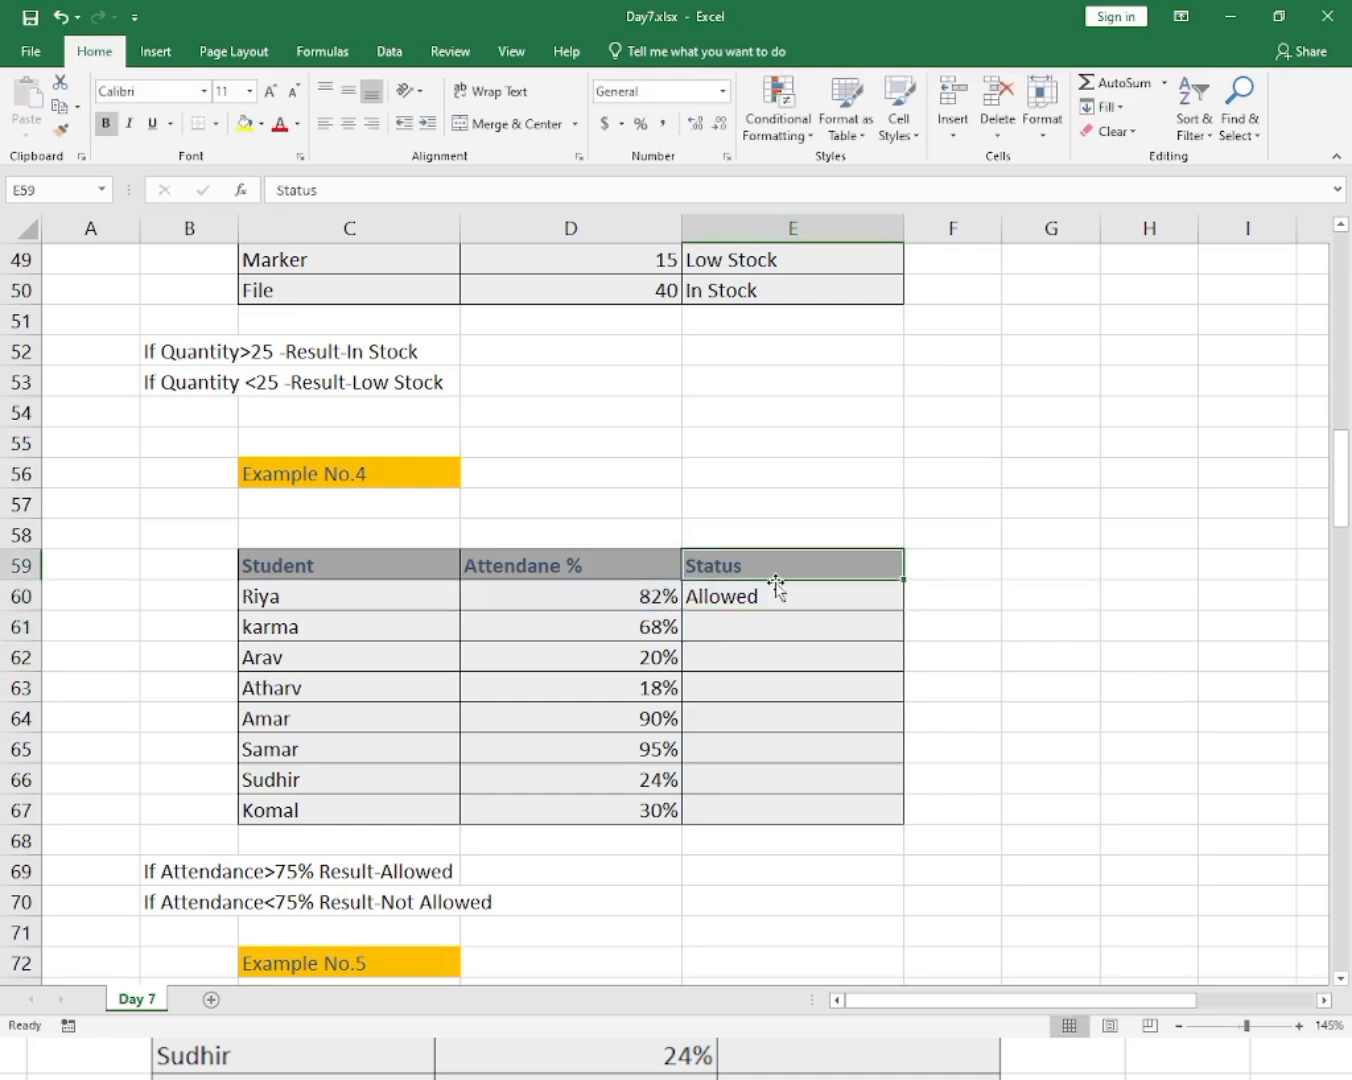
{"action": "left_click", "coordinate": [764, 592]}
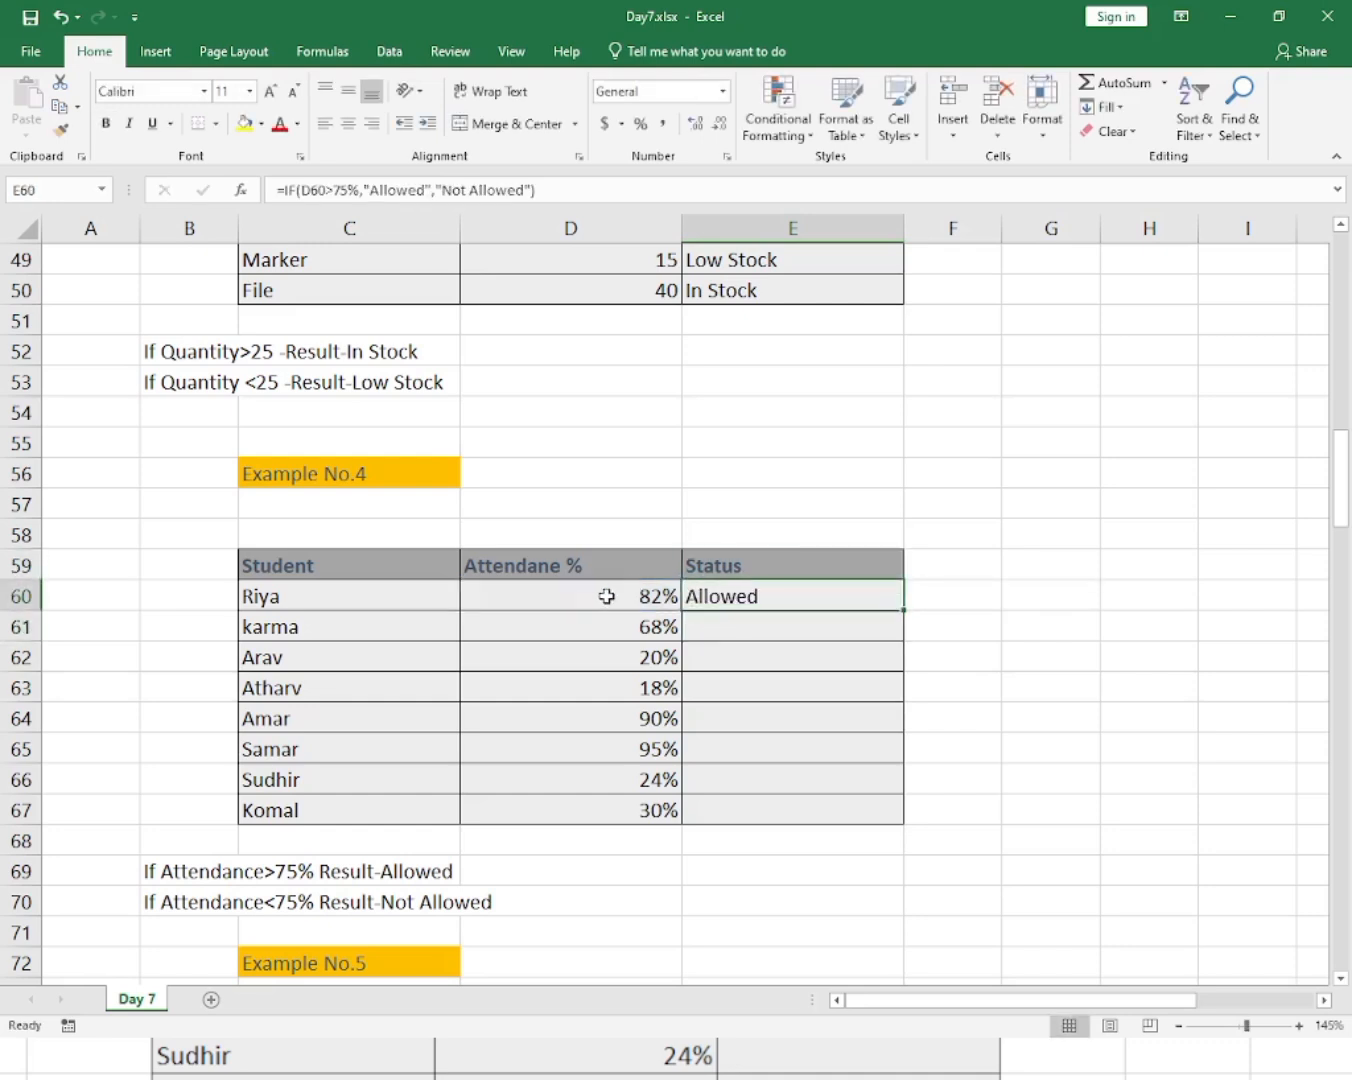
{"action": "left_click_drag", "start_coordinate": [813, 594], "coordinate": [799, 814]}
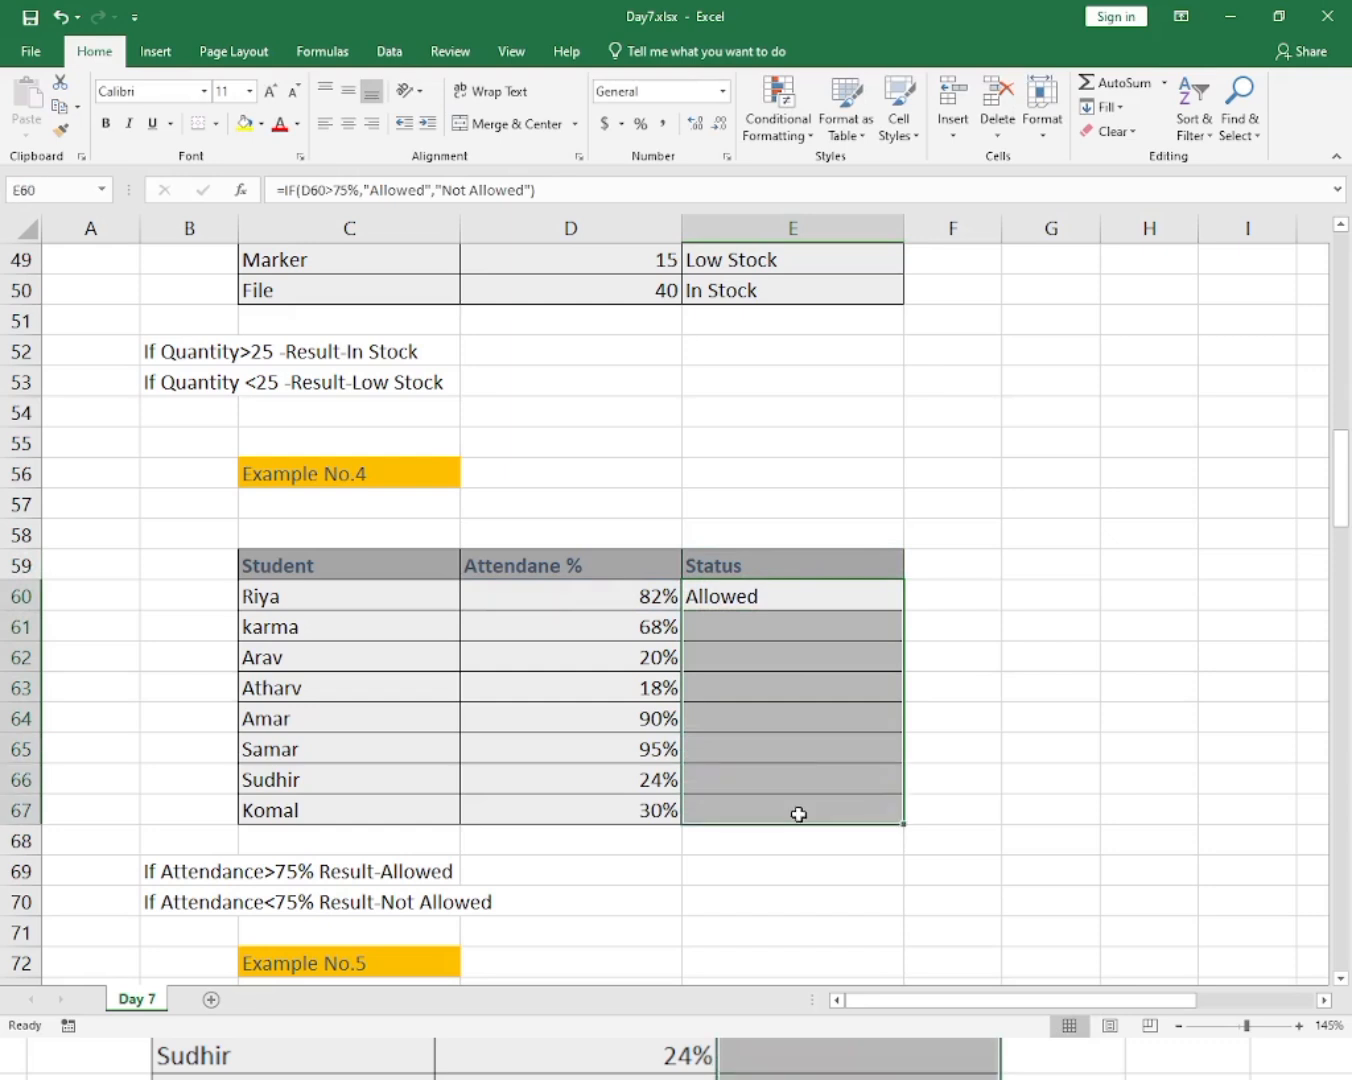
{"action": "key", "text": "ctrl+d"}
{"action": "left_click", "coordinate": [800, 745]}
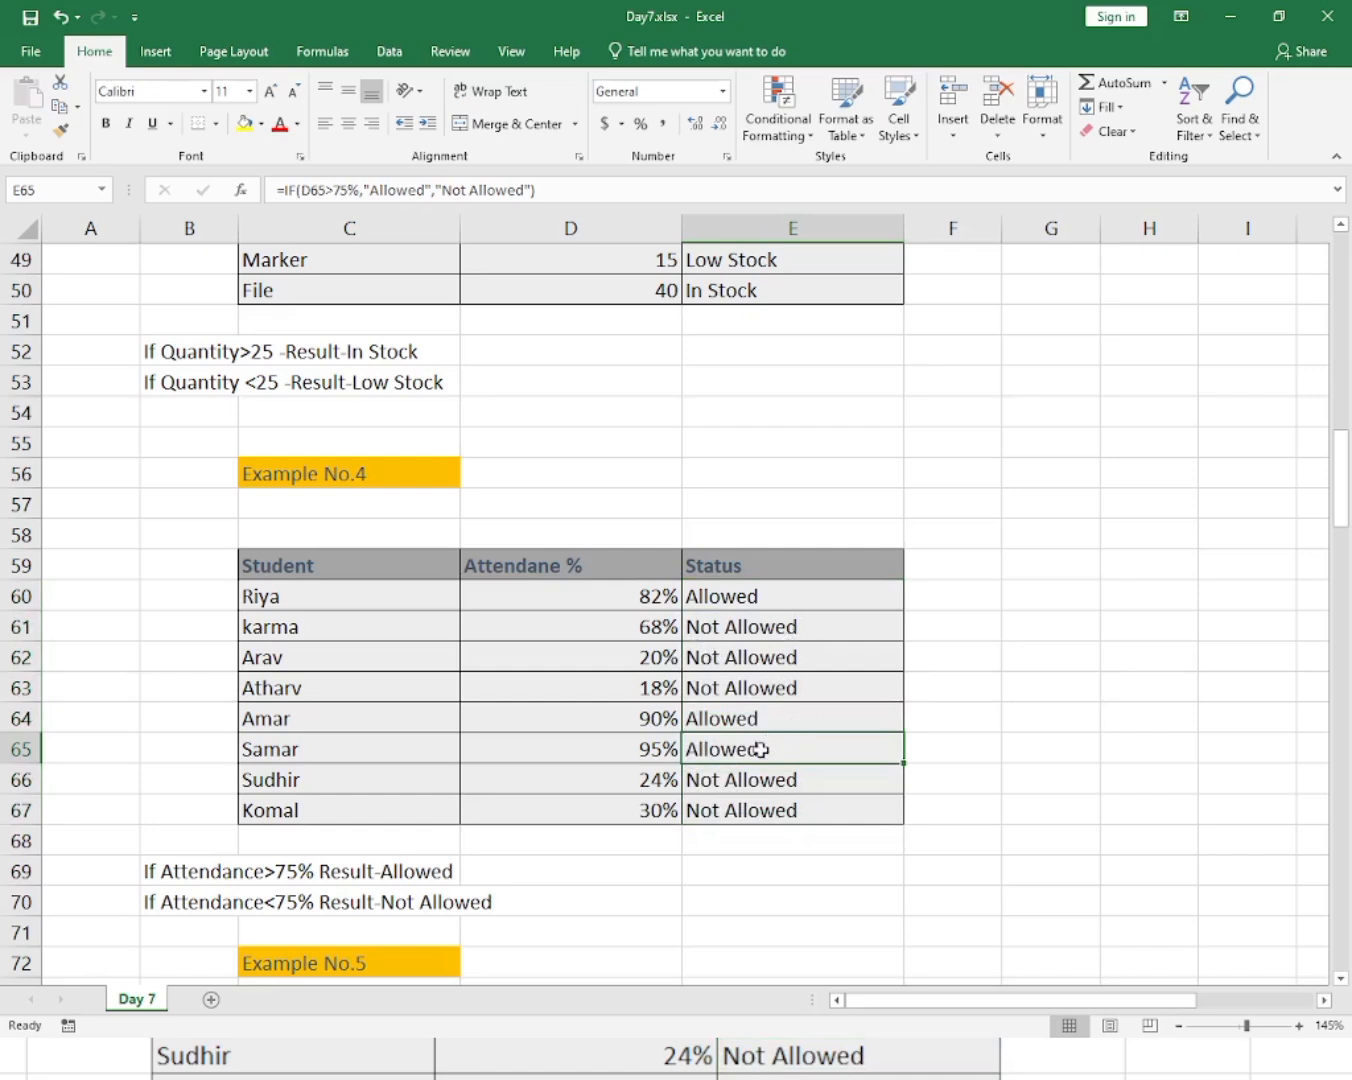
Review the Example No.5 purchase table and its Discount and No Discount conditions in rows 86 and 87.
{"action": "scroll", "coordinate": [761, 749], "scroll_direction": "down", "scroll_amount": 6}
{"action": "left_click", "coordinate": [763, 715]}
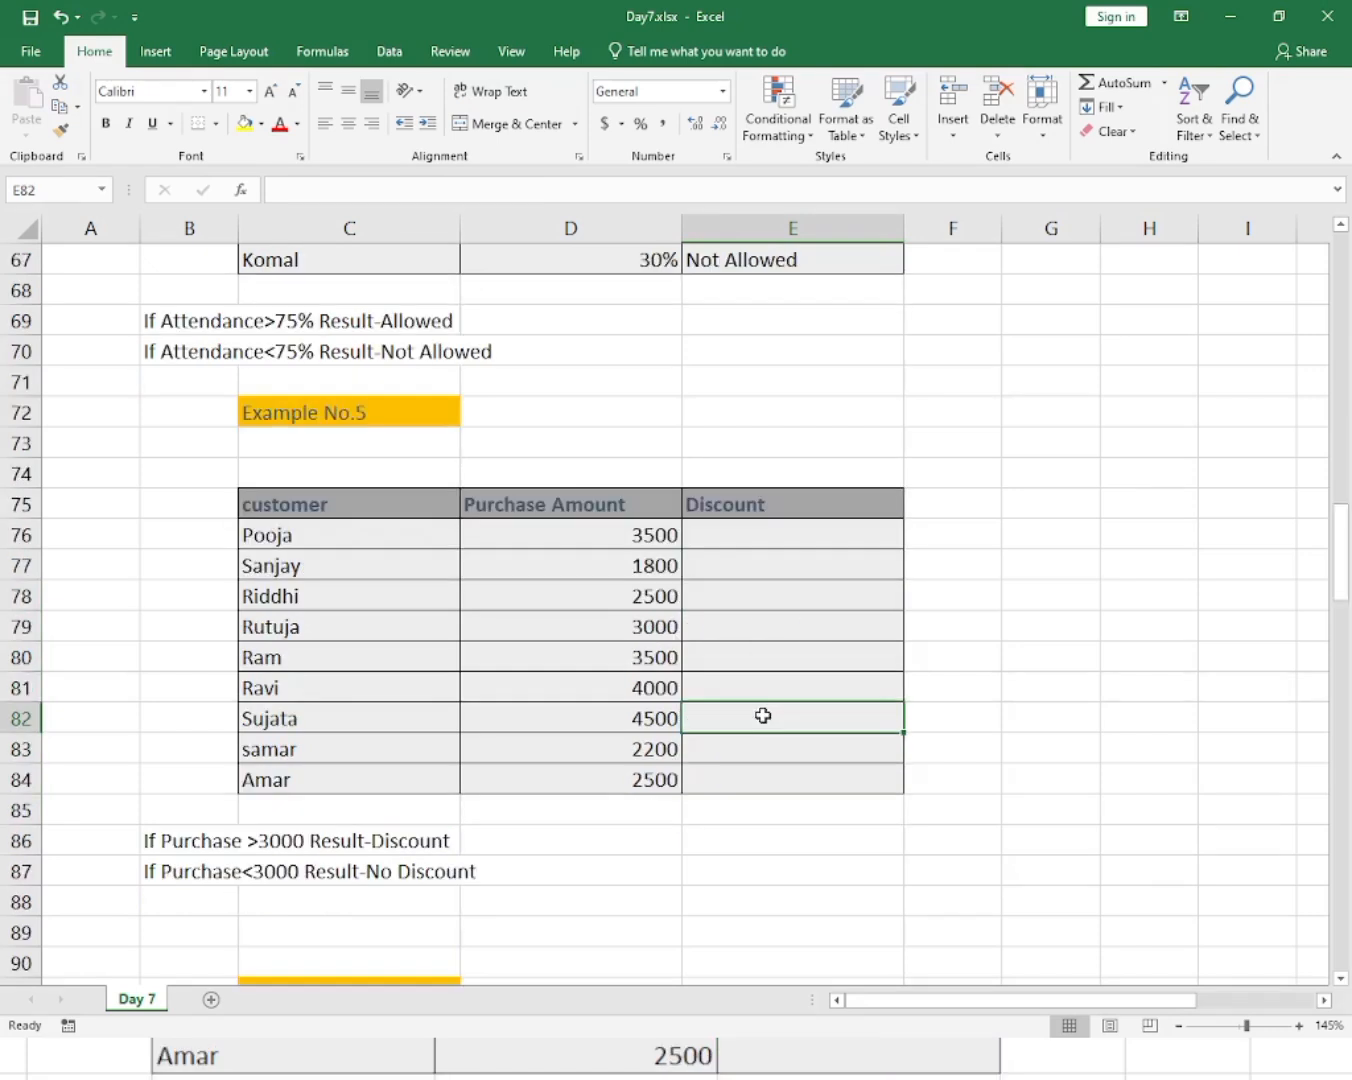
{"action": "left_click", "coordinate": [831, 629]}
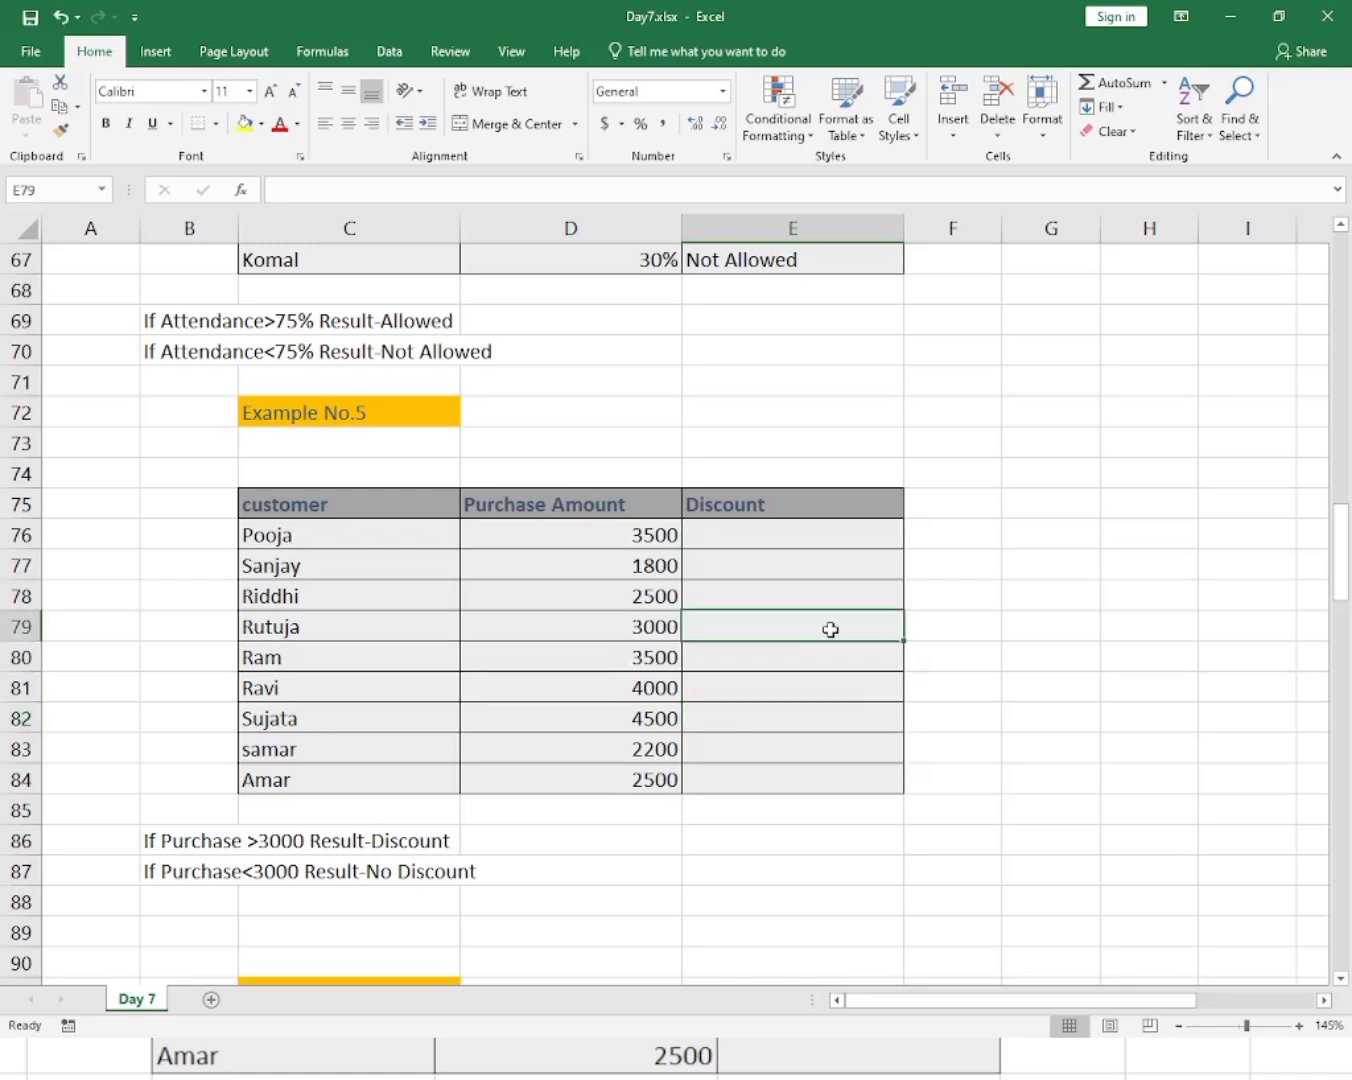
{"action": "left_click", "coordinate": [205, 850]}
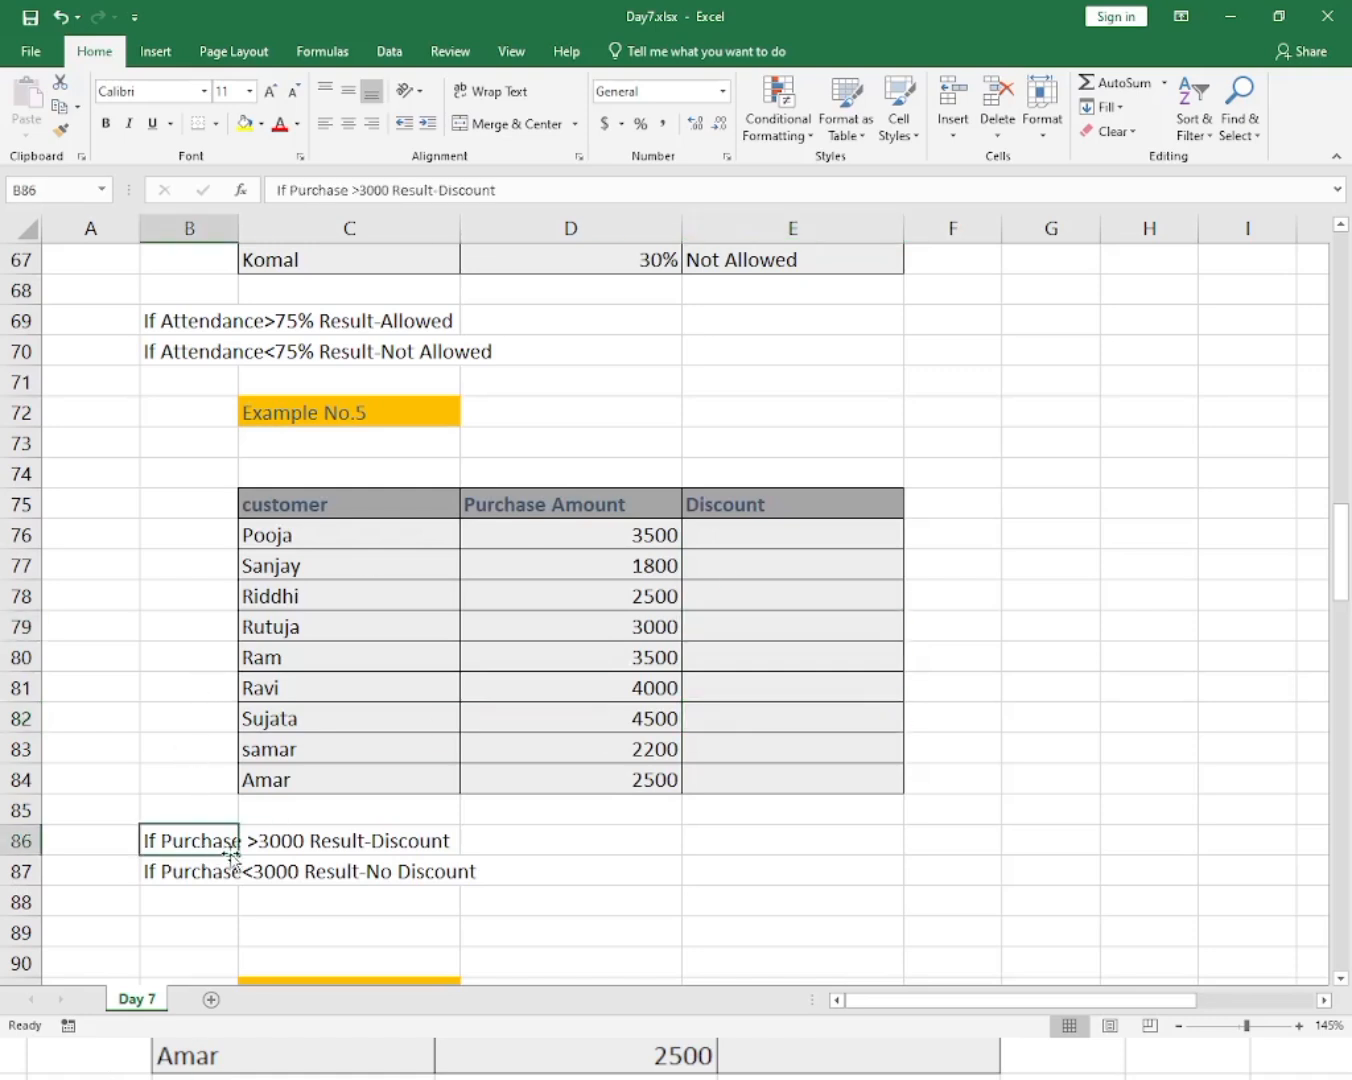
{"action": "left_click", "coordinate": [262, 837]}
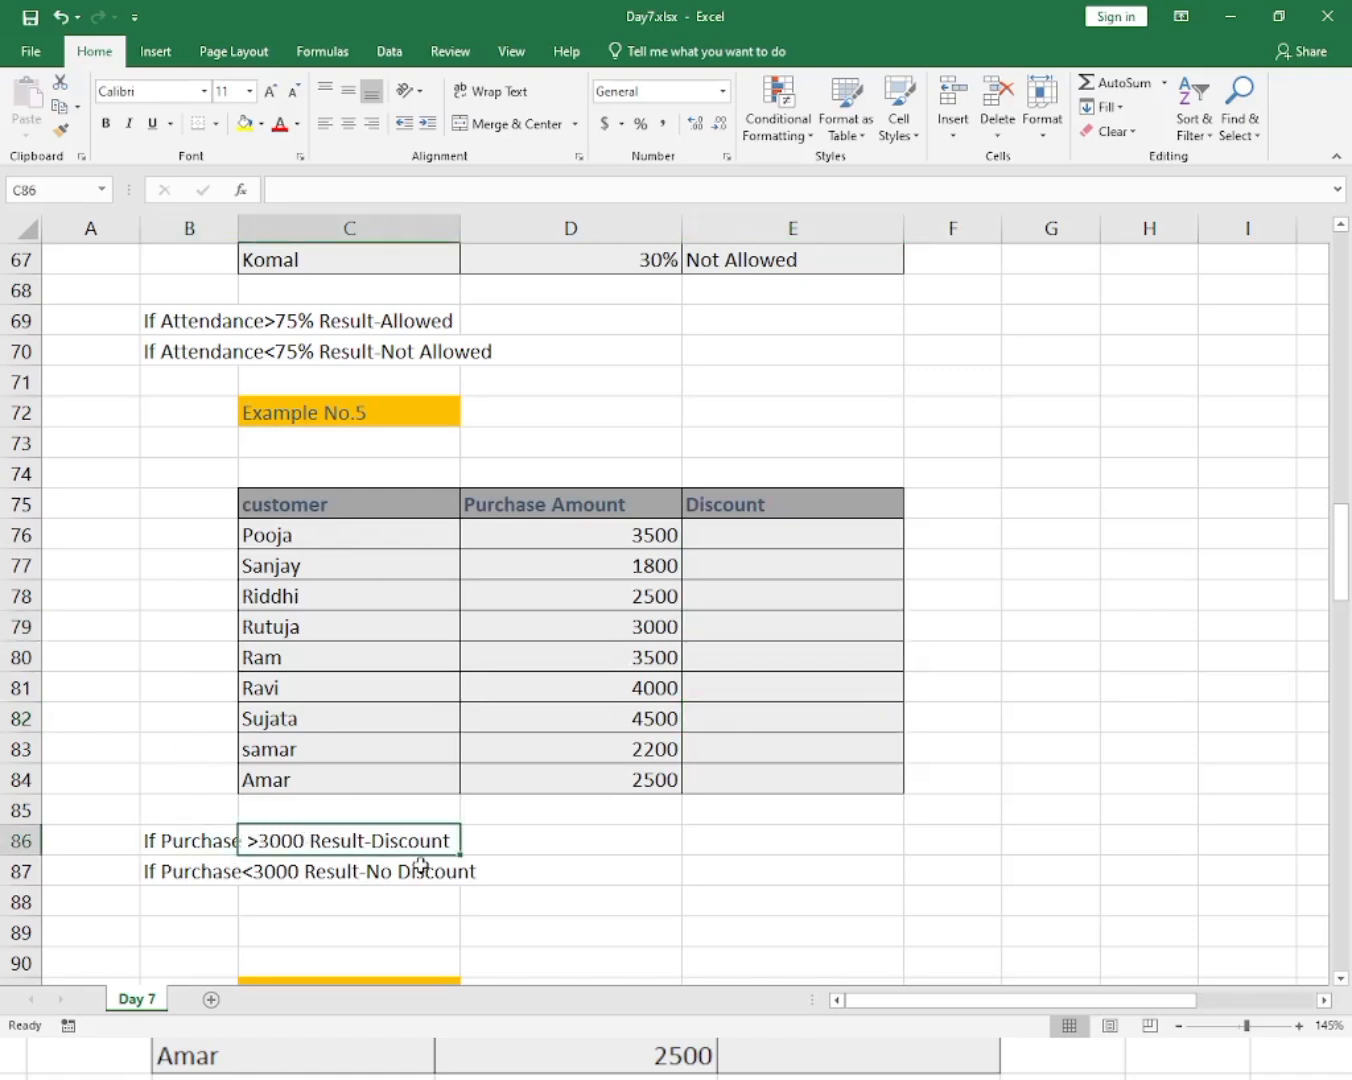
{"action": "left_click", "coordinate": [512, 898]}
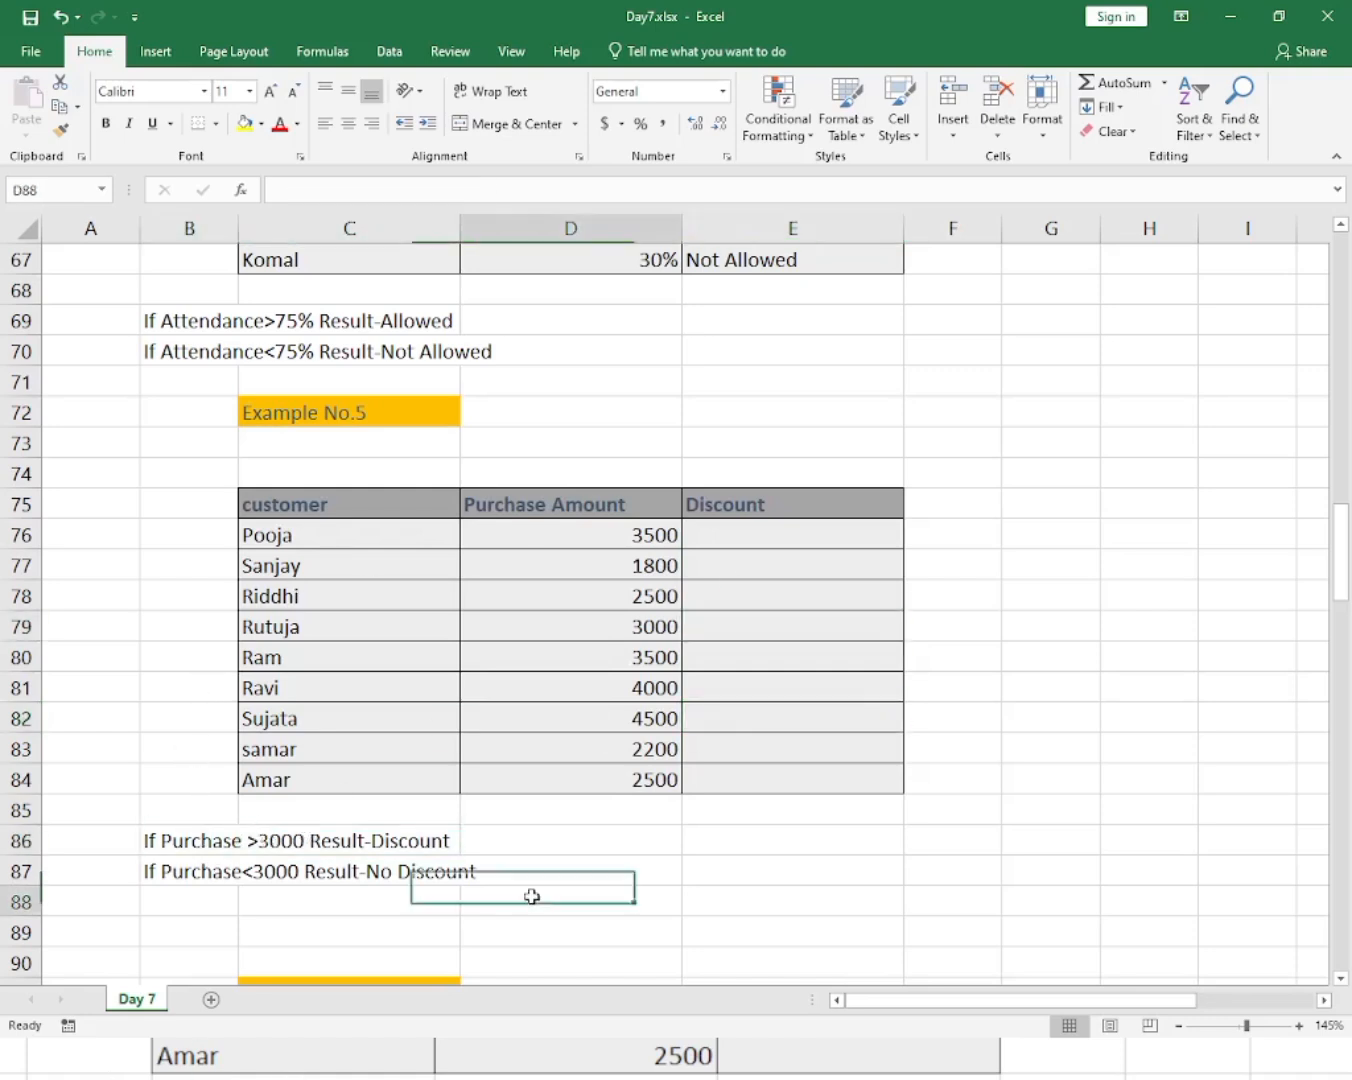
{"action": "left_click", "coordinate": [426, 846]}
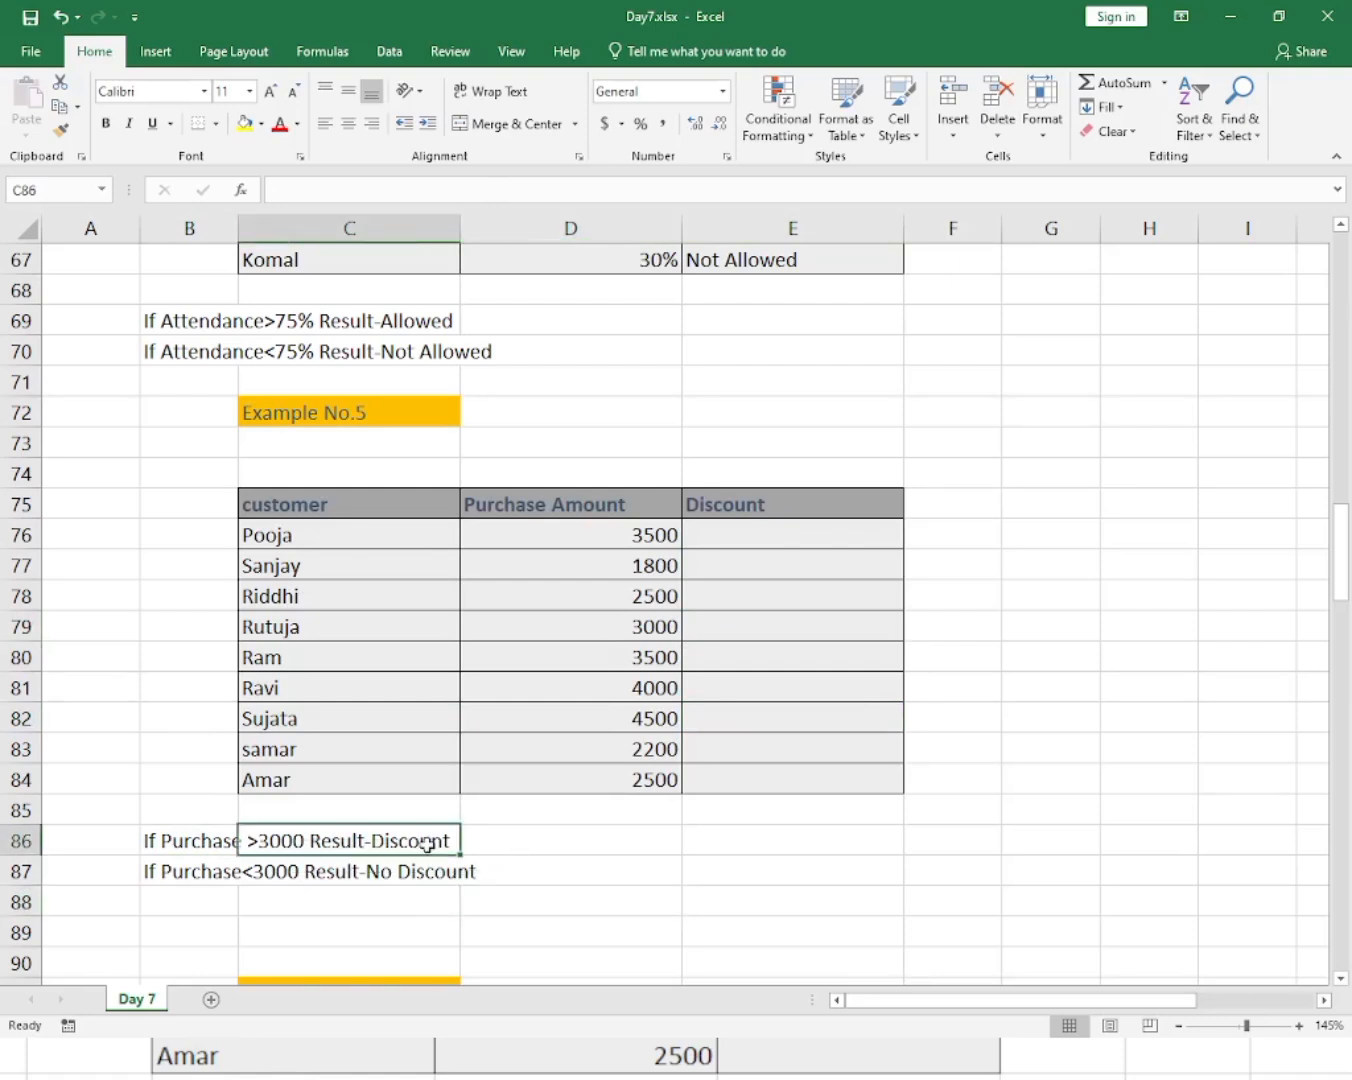
{"action": "left_click", "coordinate": [761, 529]}
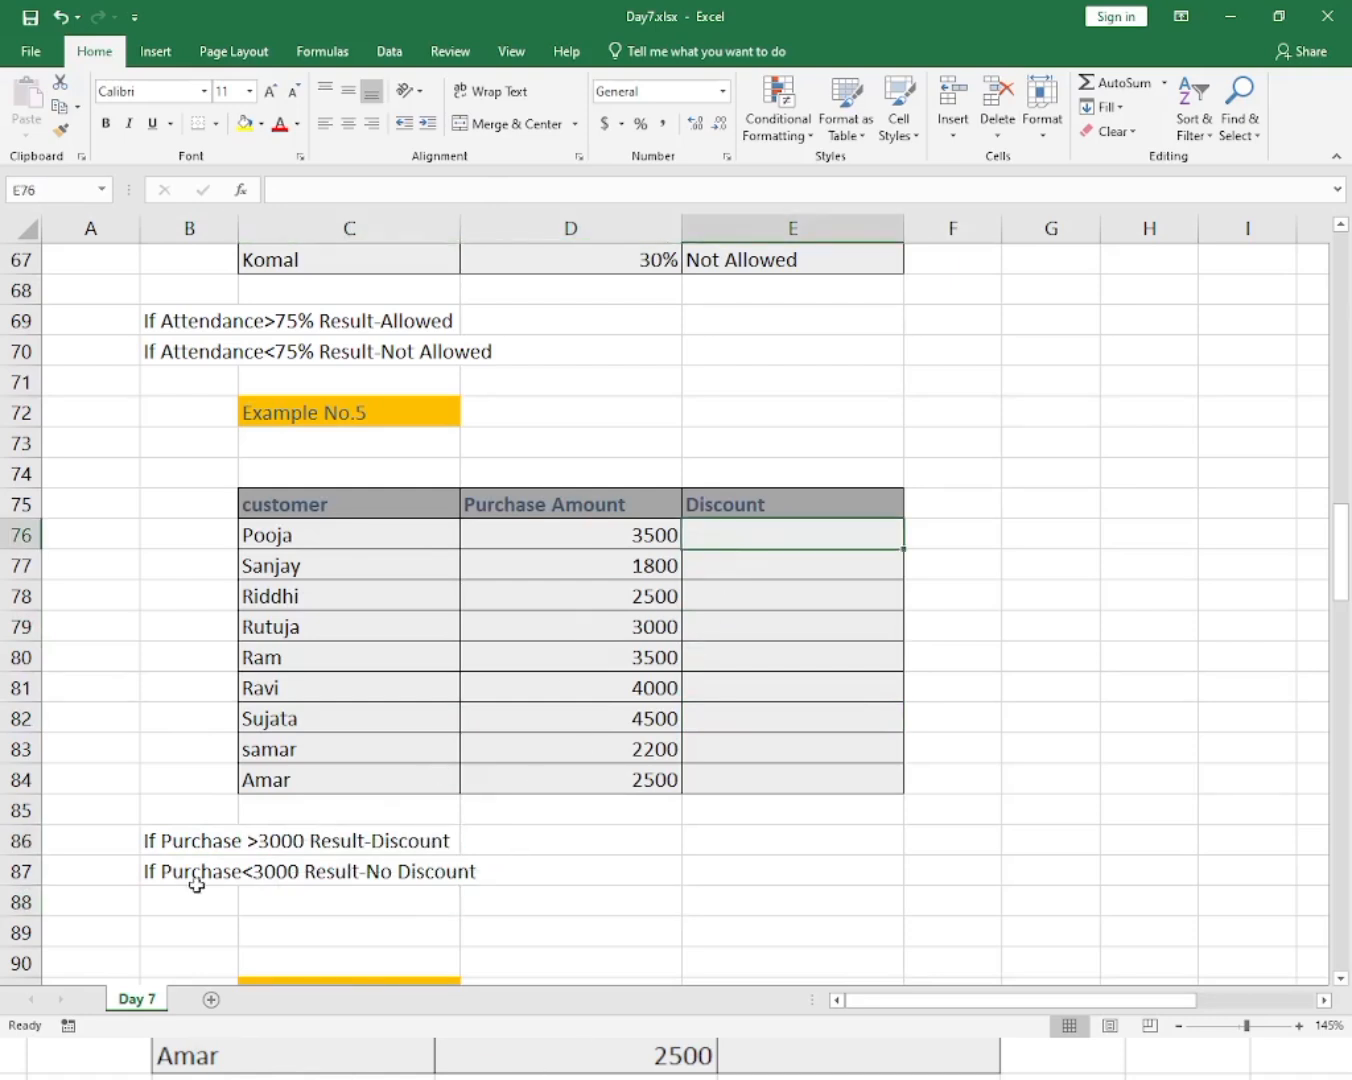
{"action": "left_click", "coordinate": [180, 872]}
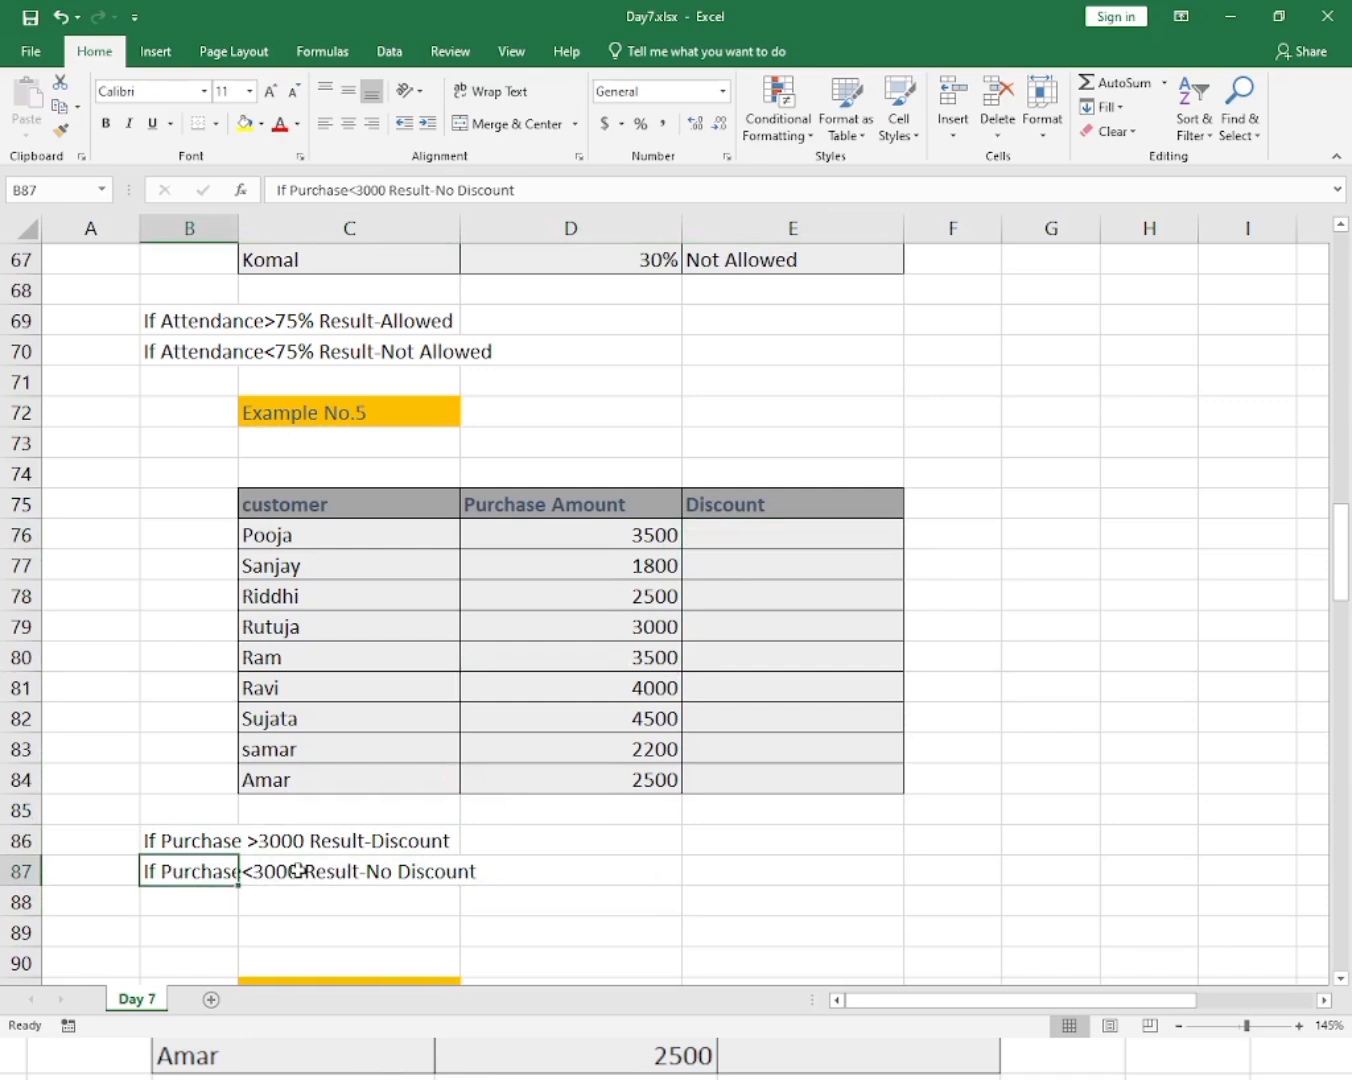
{"action": "left_click", "coordinate": [450, 870]}
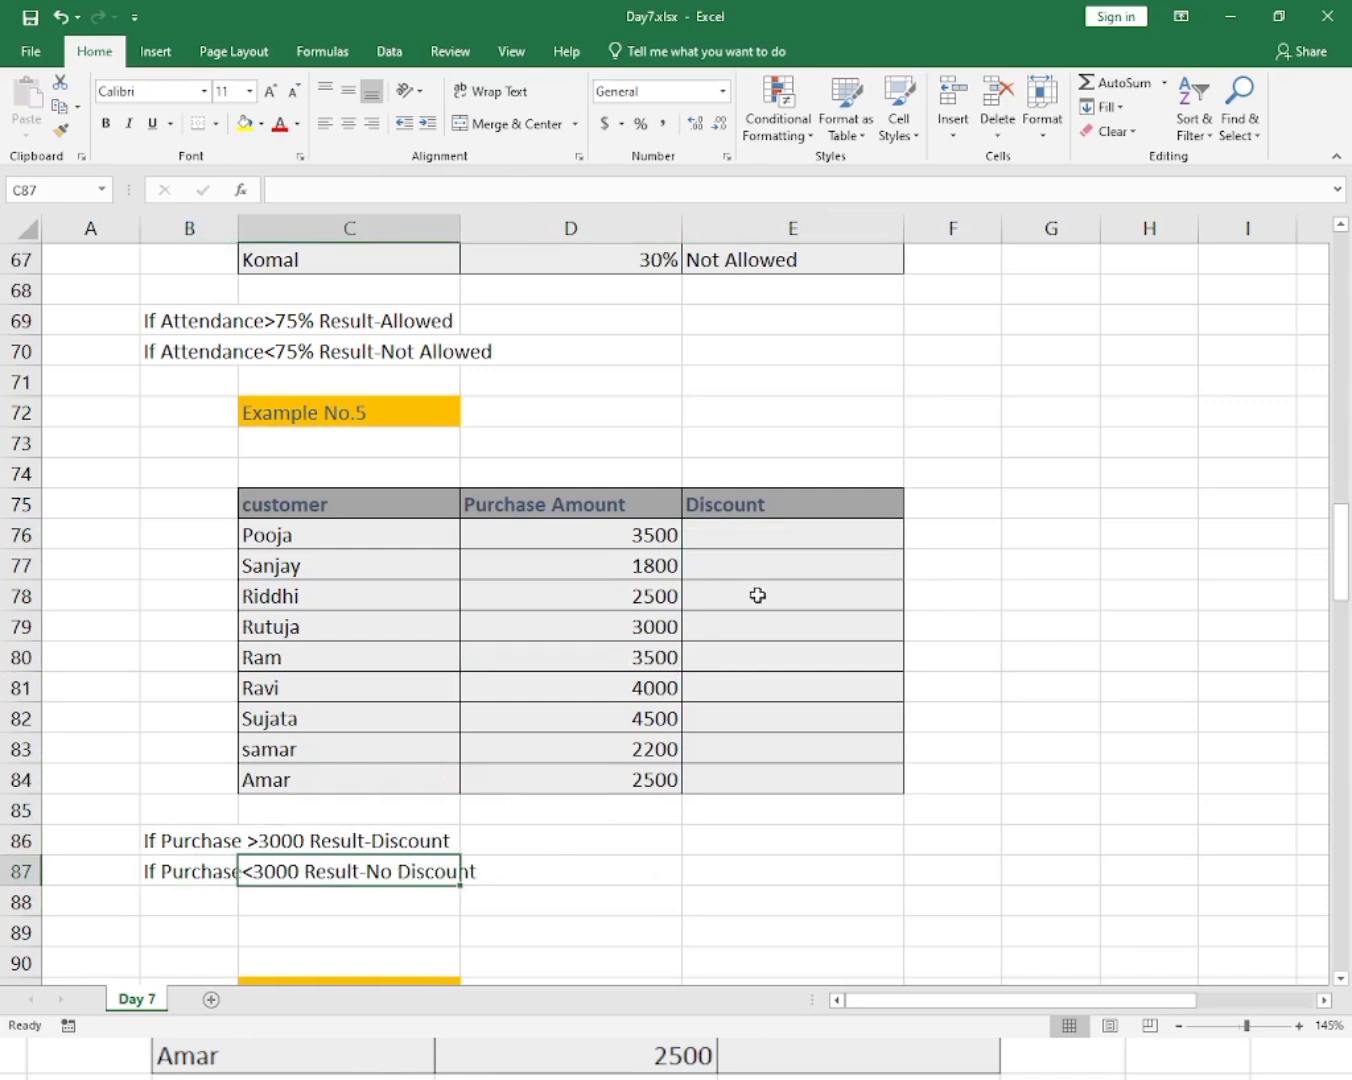
Enter the formula =IF(D76>3000,"Discount","No Discount") in E76, the first Discount cell of Example No.5.
{"action": "left_click", "coordinate": [750, 545]}
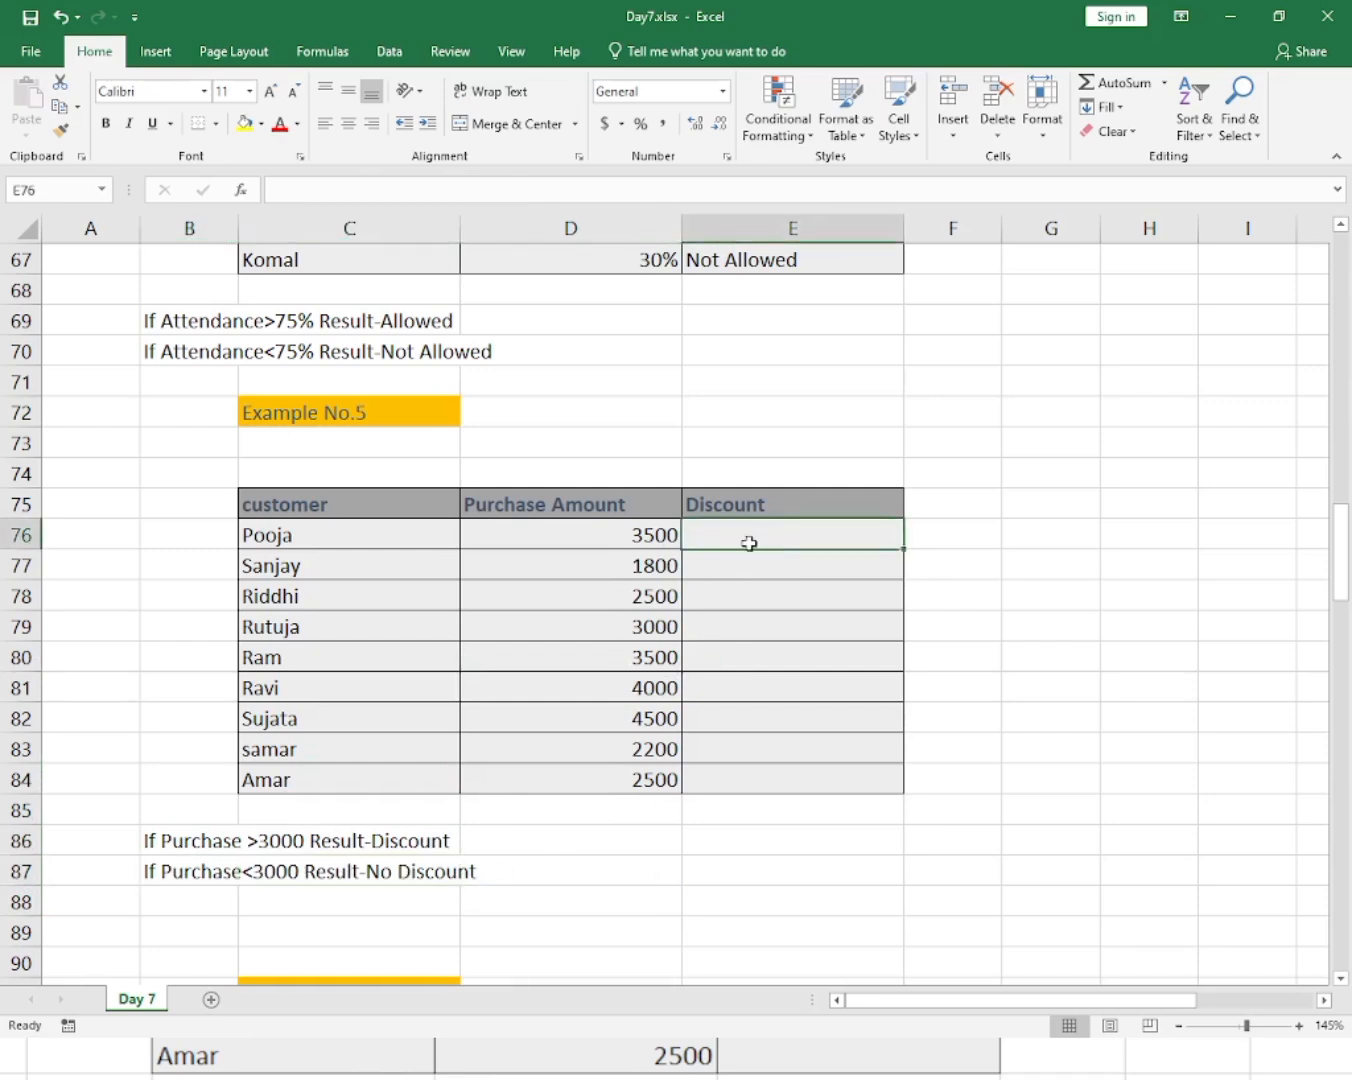
{"action": "type", "text": "=if"}
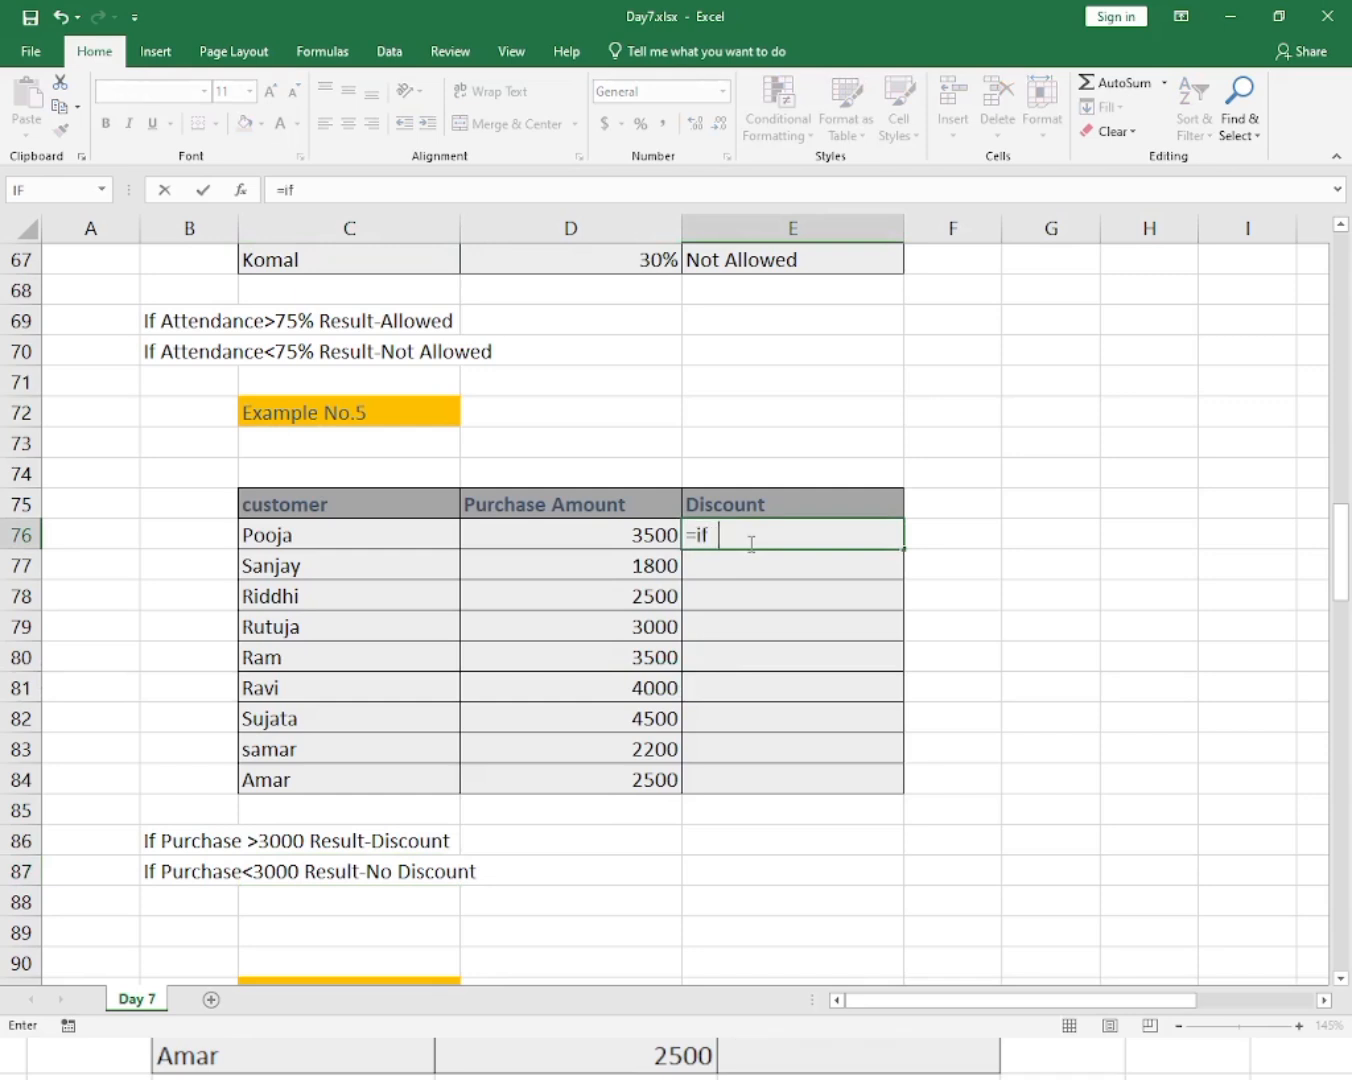
{"action": "key", "text": "Tab"}
{"action": "key", "text": "Left"}
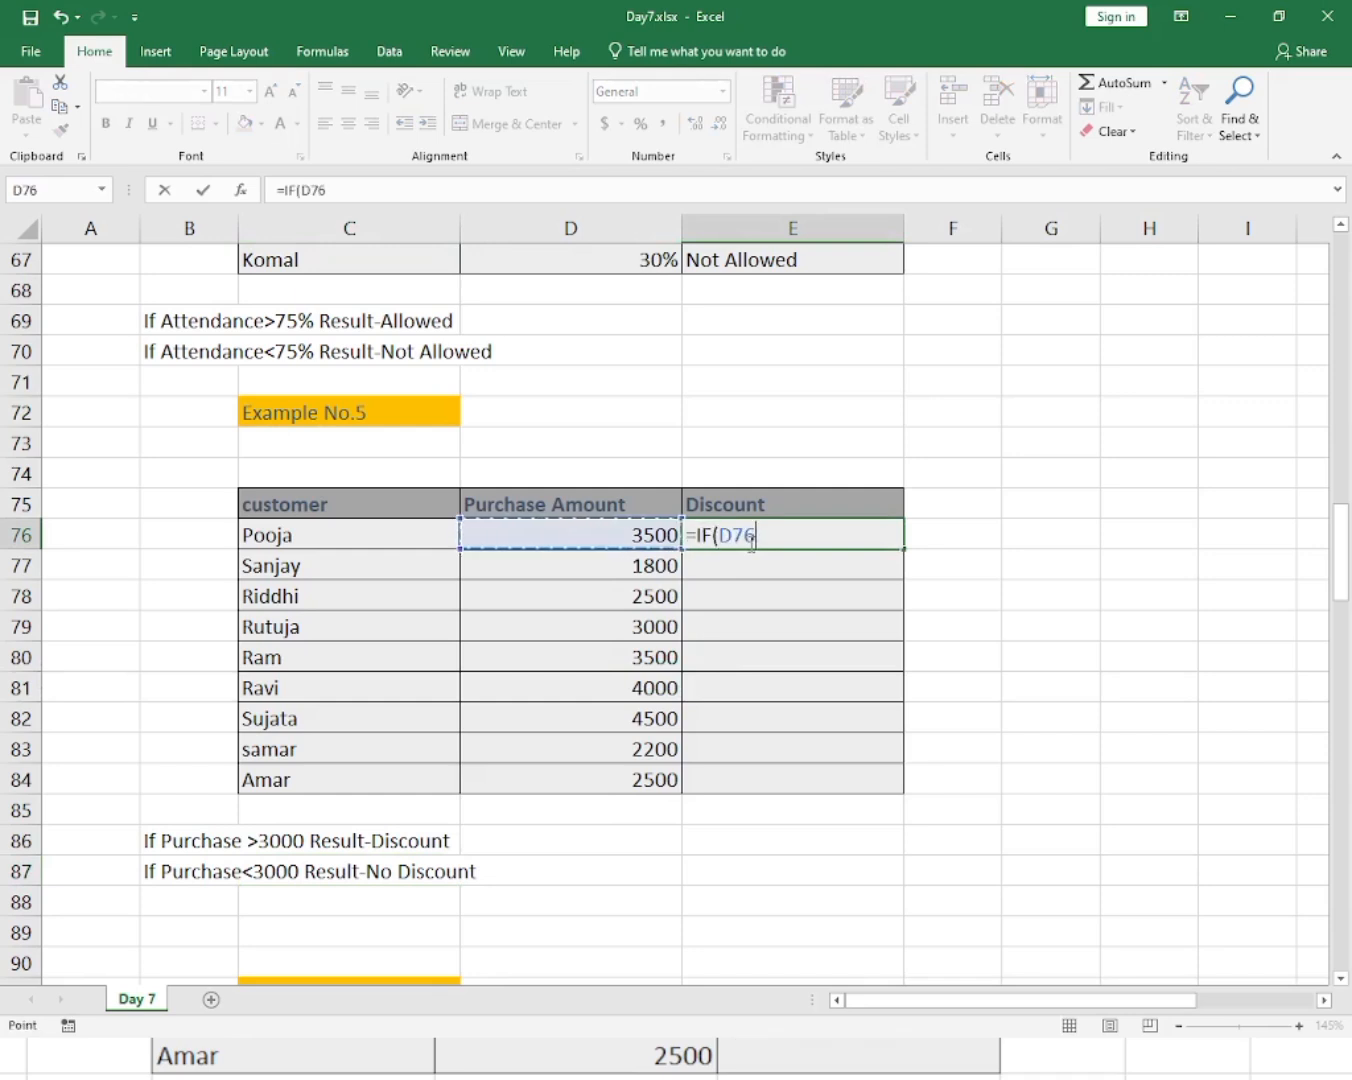
{"action": "type", "text": ">3000"}
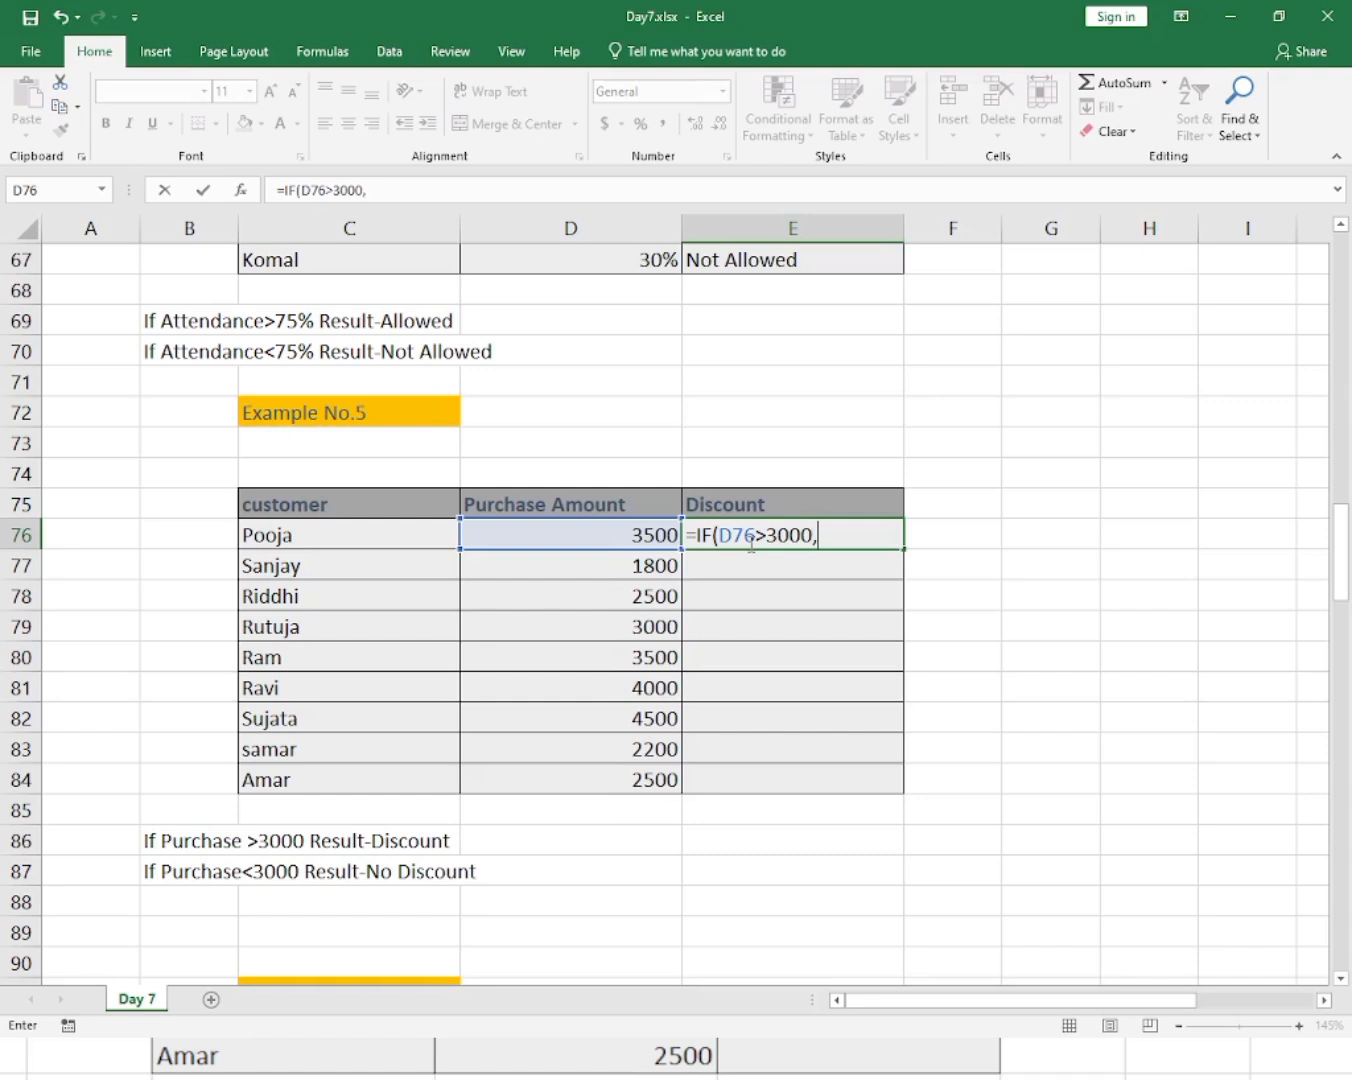
{"action": "type", "text": ",\"d"}
{"action": "key", "text": "BackSpace"}
{"action": "type", "text": "Discount\","}
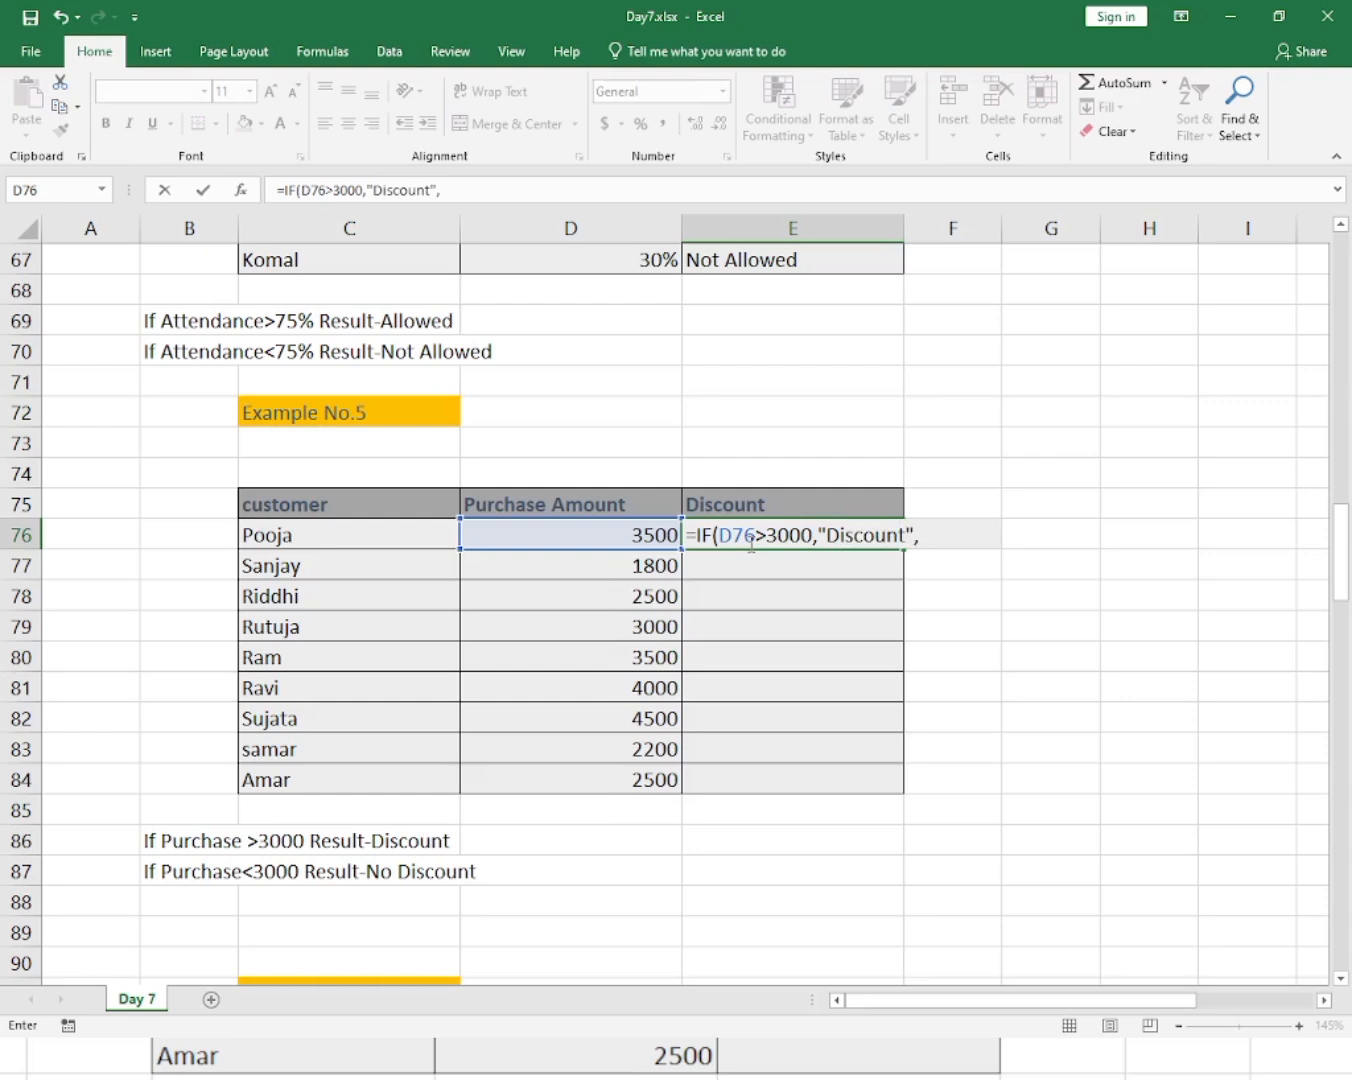
{"action": "type", "text": "\"No"}
{"action": "type", "text": " Discoun"}
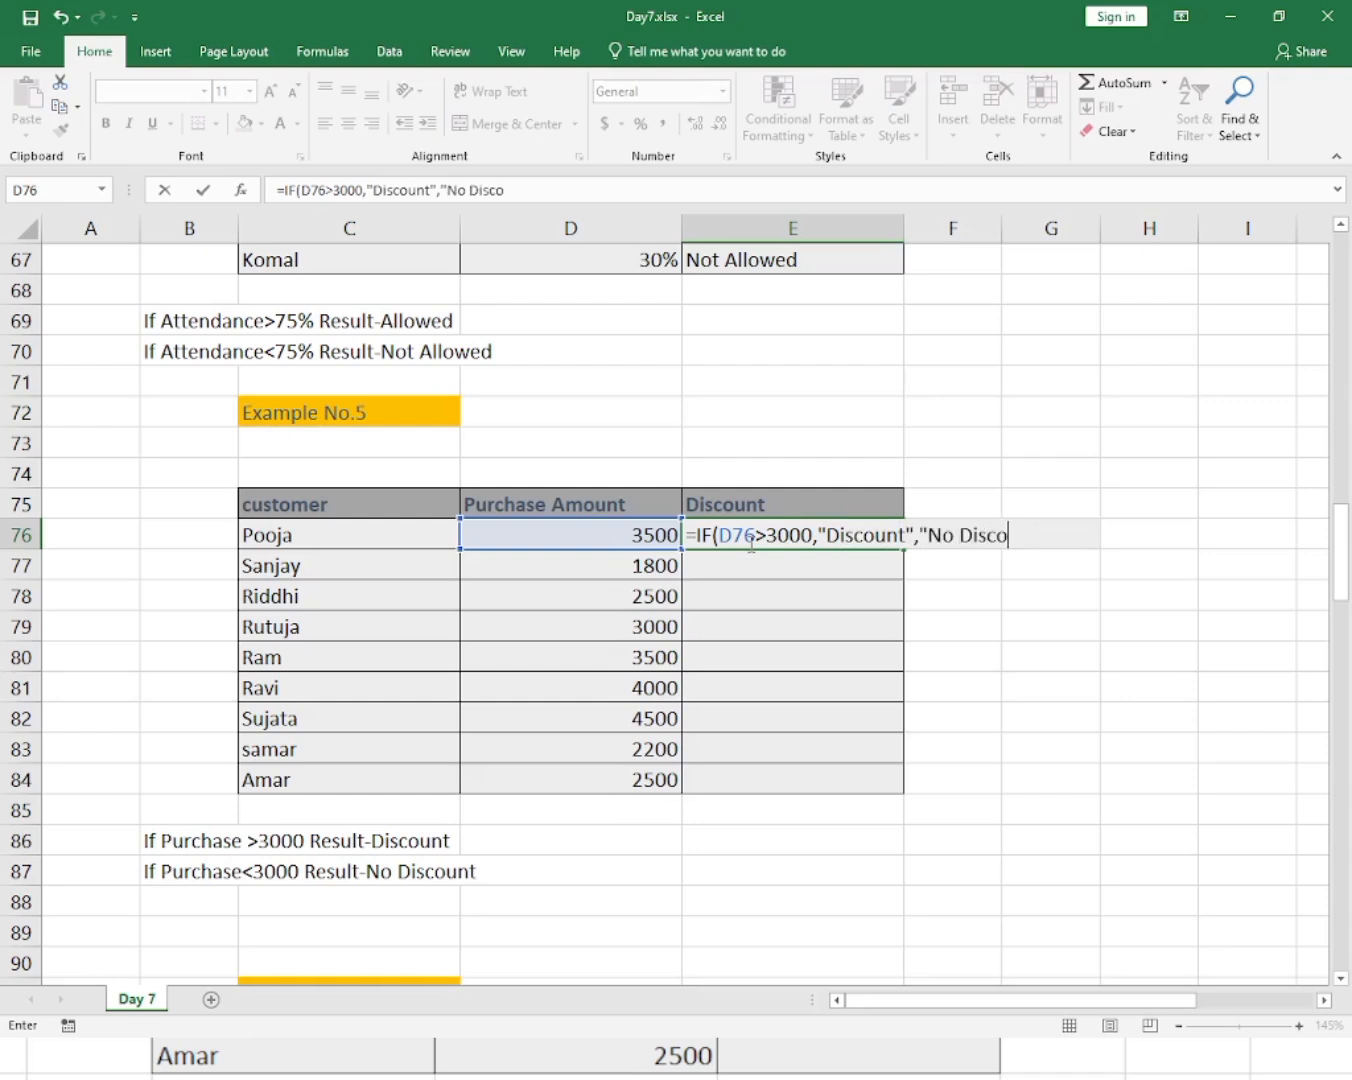
{"action": "type", "text": "t"}
{"action": "key", "text": "Return"}
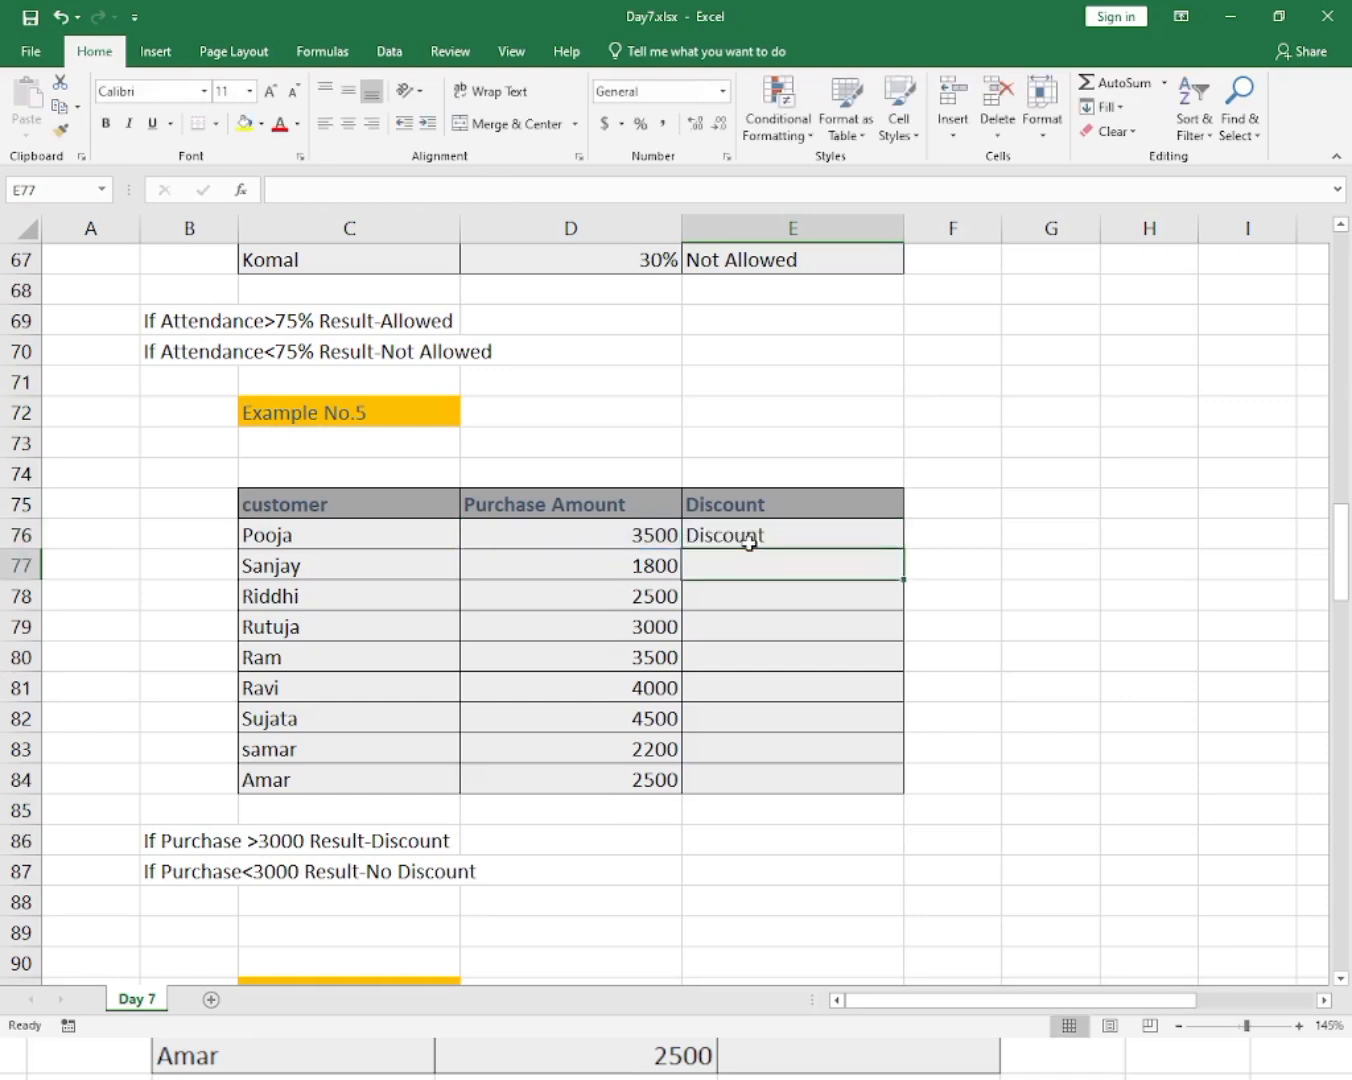
Fill the Discount formula from E76 down through E84.
{"action": "left_click", "coordinate": [749, 541]}
{"action": "left_click", "coordinate": [658, 532]}
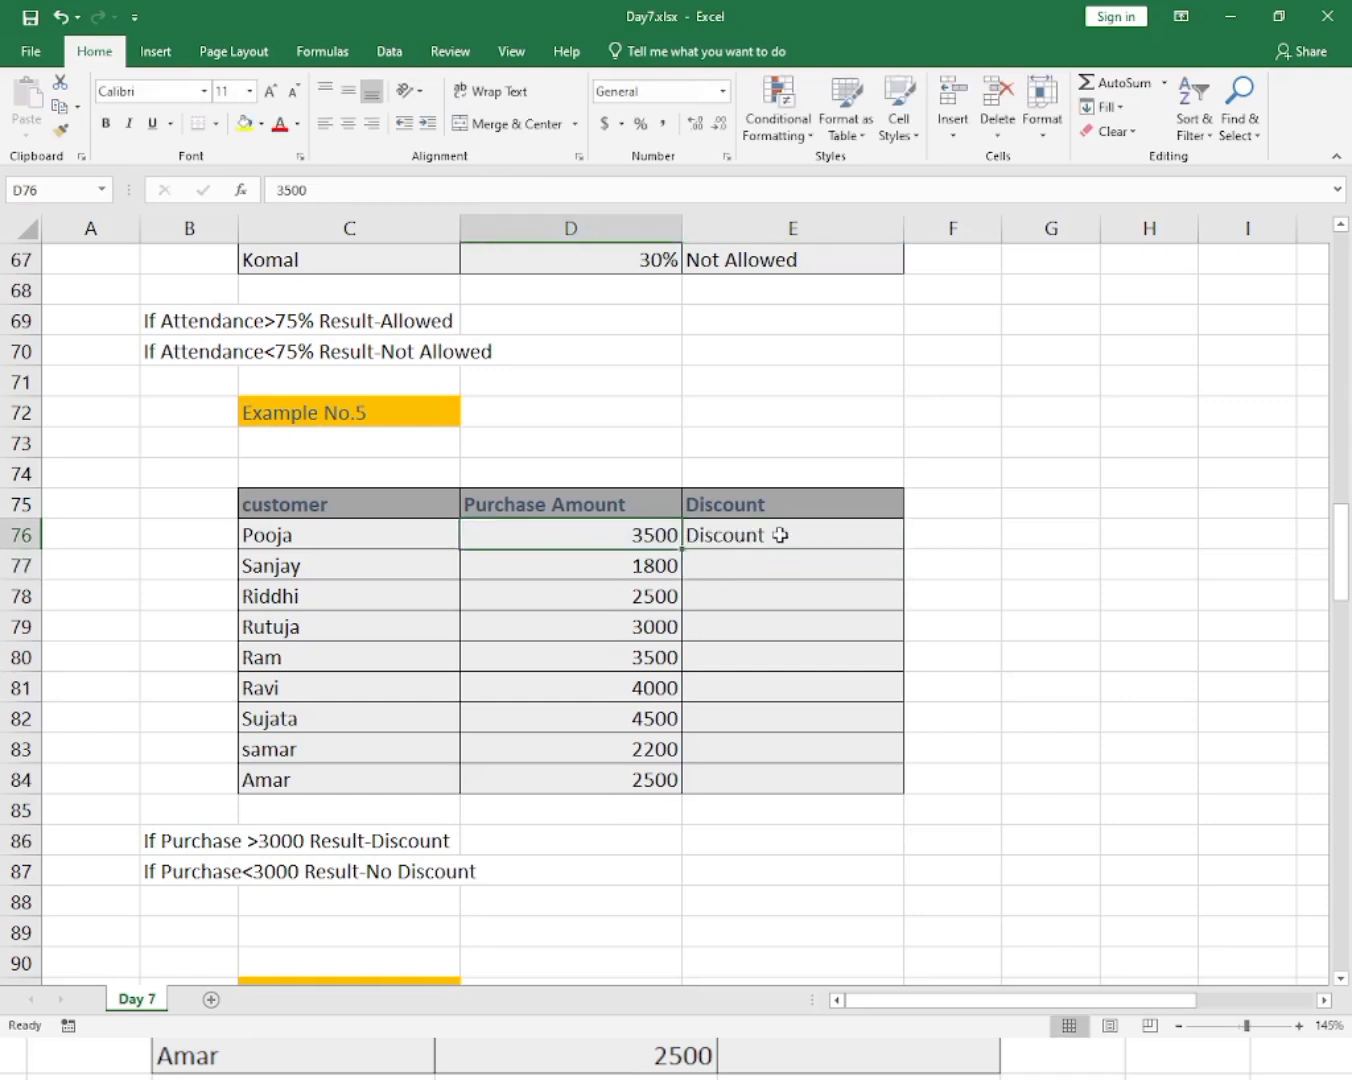
{"action": "left_click", "coordinate": [781, 535]}
{"action": "left_click_drag", "start_coordinate": [781, 535], "coordinate": [777, 765]}
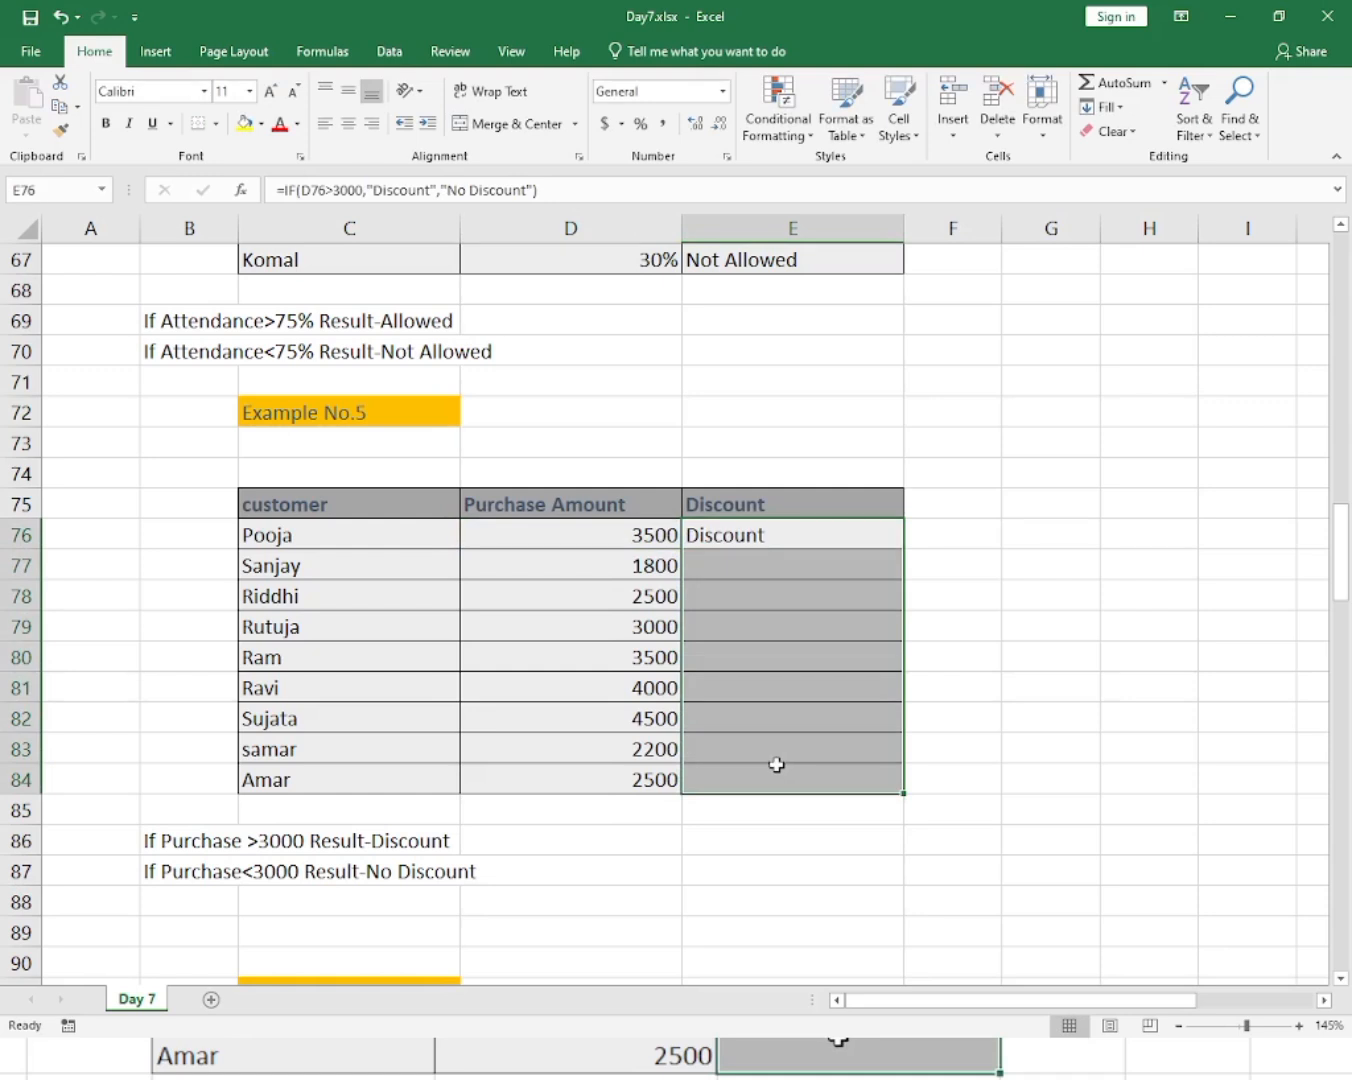
{"action": "key", "text": "ctrl+d"}
{"action": "left_click", "coordinate": [785, 650]}
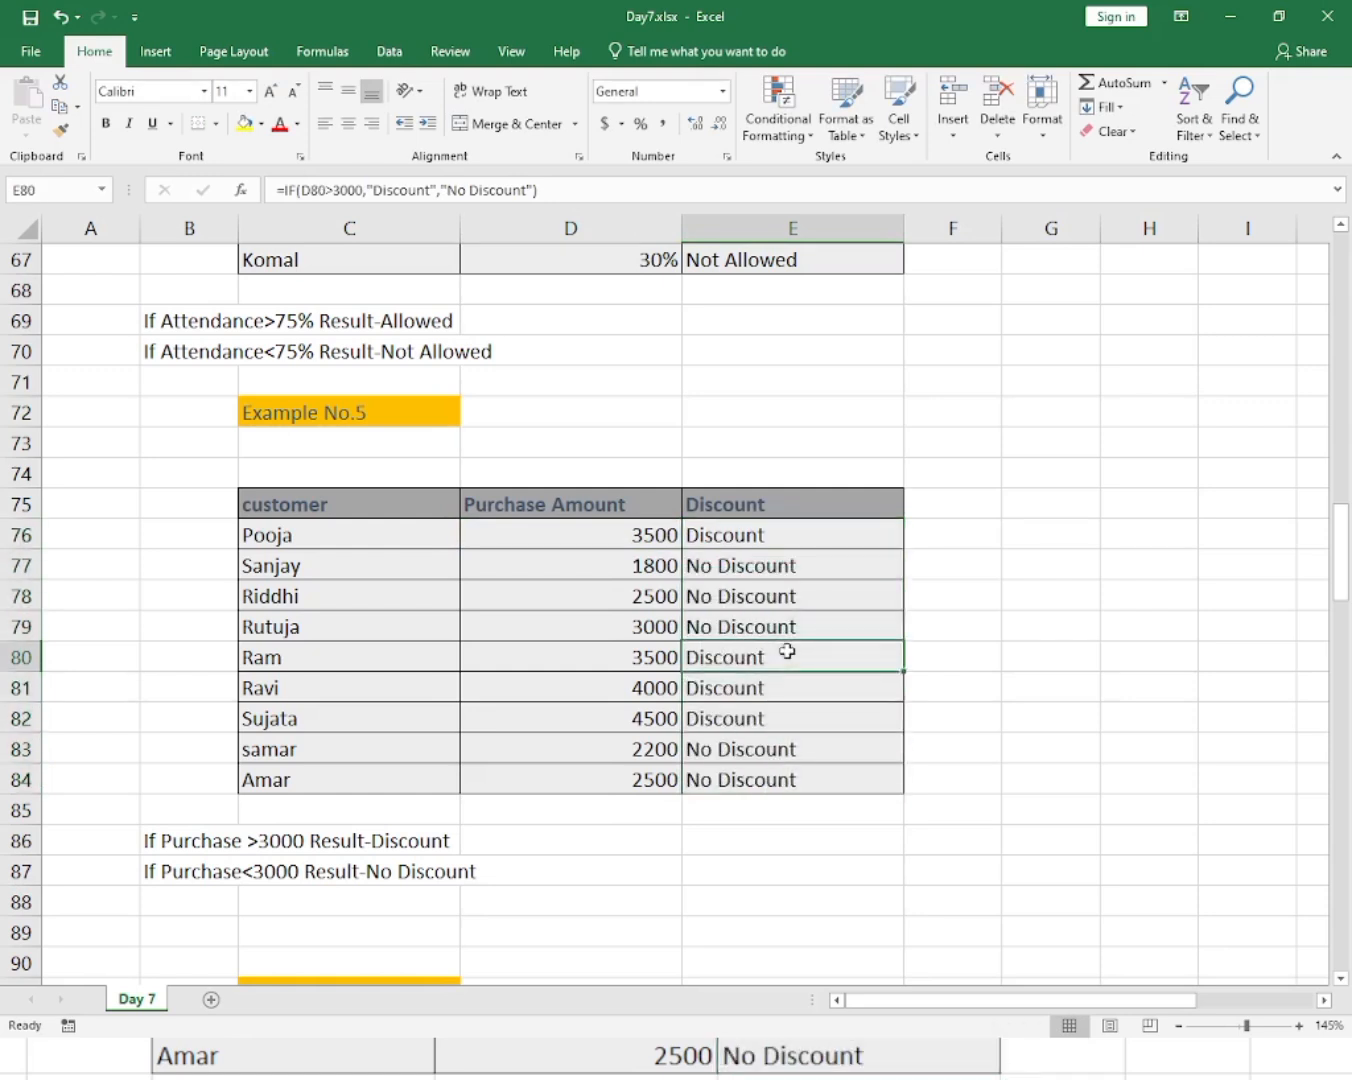
Check the Discount results in Example No.5 and look back over the completed tables of the earlier examples.
{"action": "left_click_drag", "start_coordinate": [787, 579], "coordinate": [791, 625]}
{"action": "left_click", "coordinate": [817, 685]}
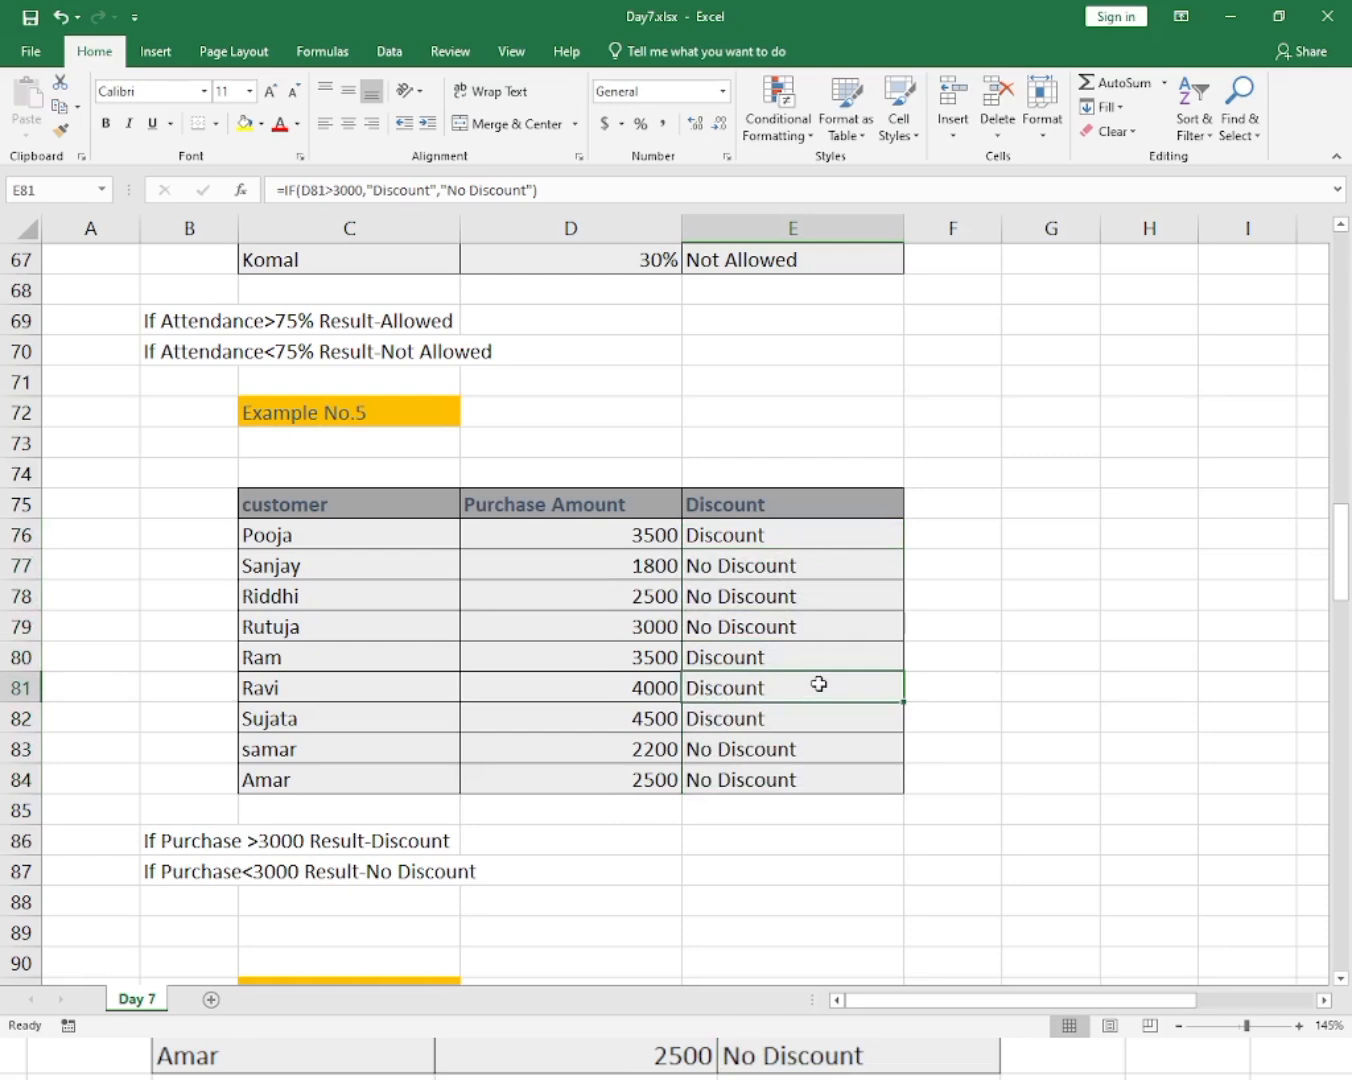
{"action": "left_click", "coordinate": [898, 872]}
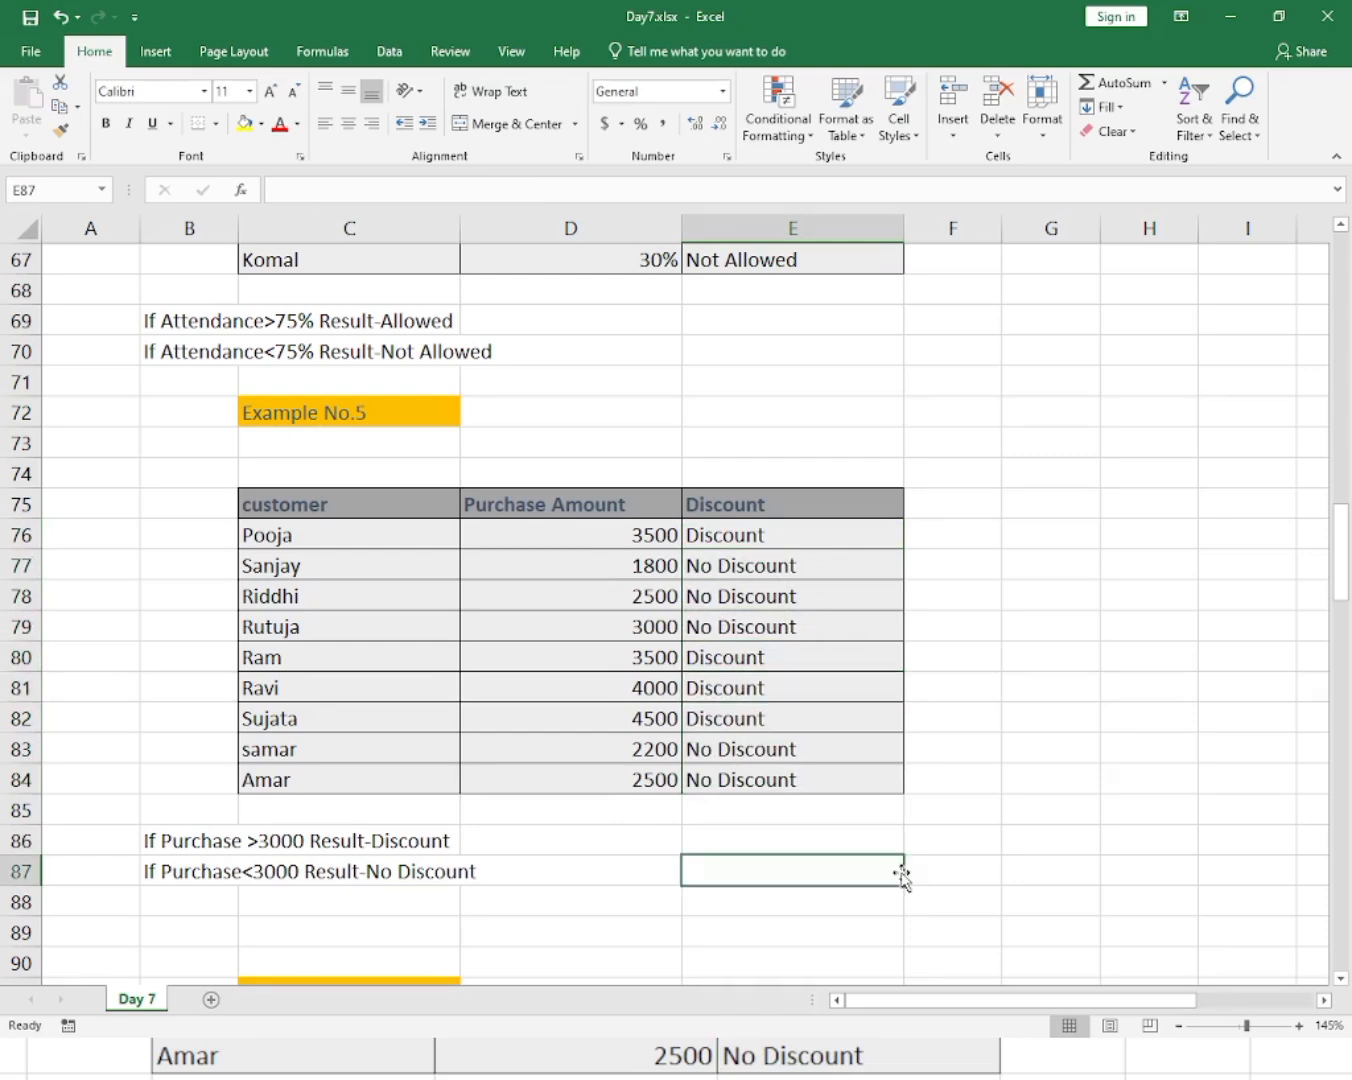
{"action": "left_click", "coordinate": [1006, 706]}
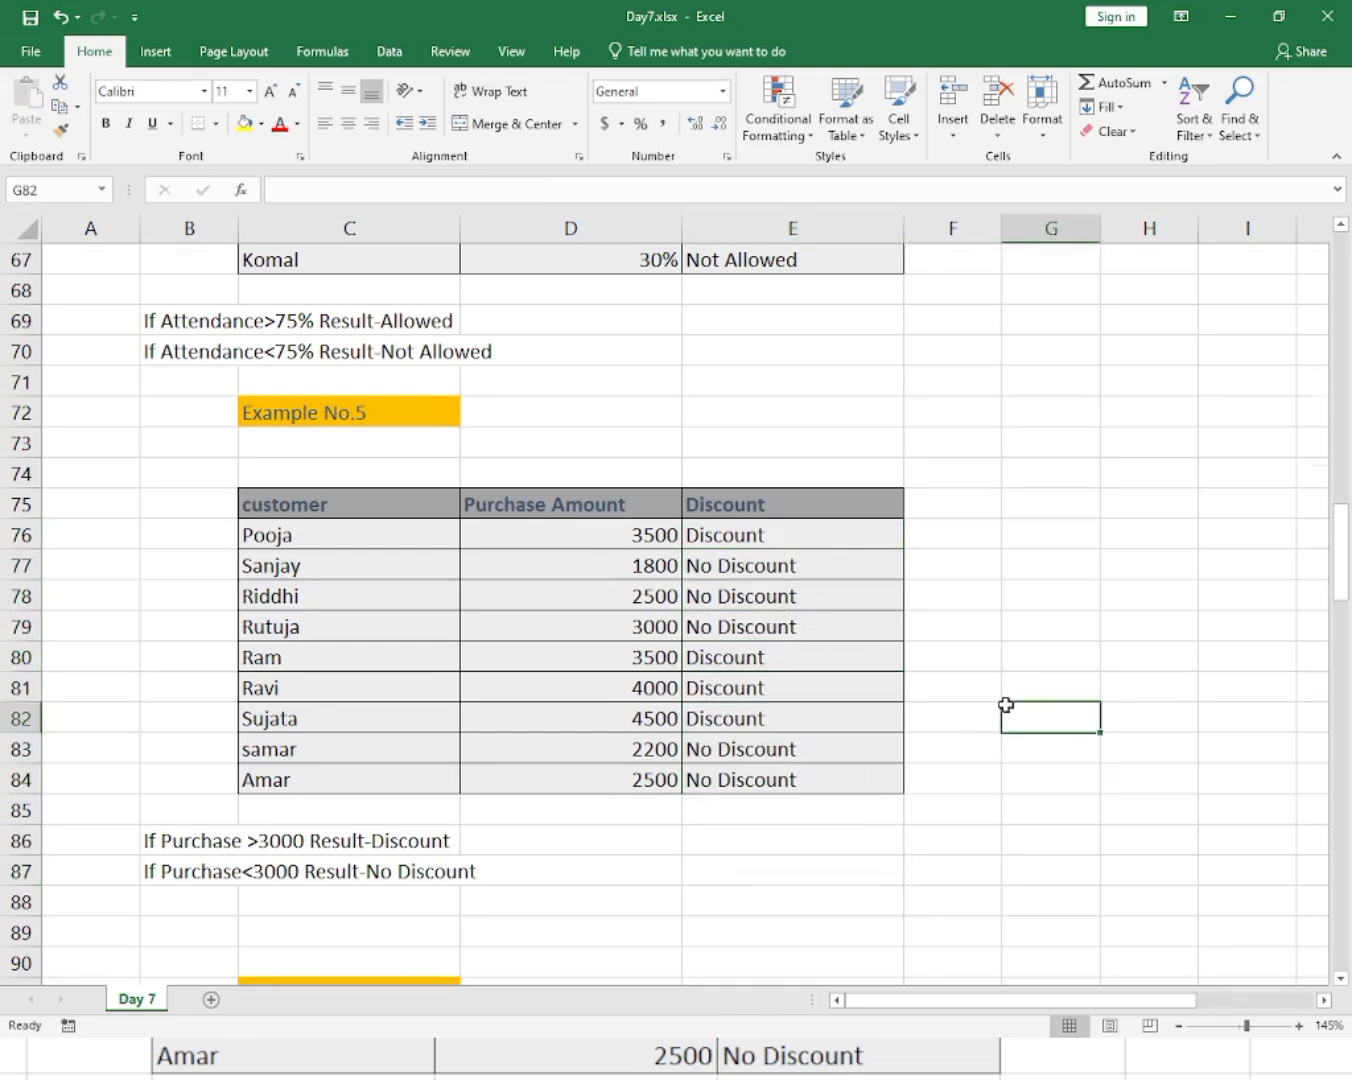
{"action": "scroll", "coordinate": [1001, 702], "scroll_direction": "up", "scroll_amount": 12}
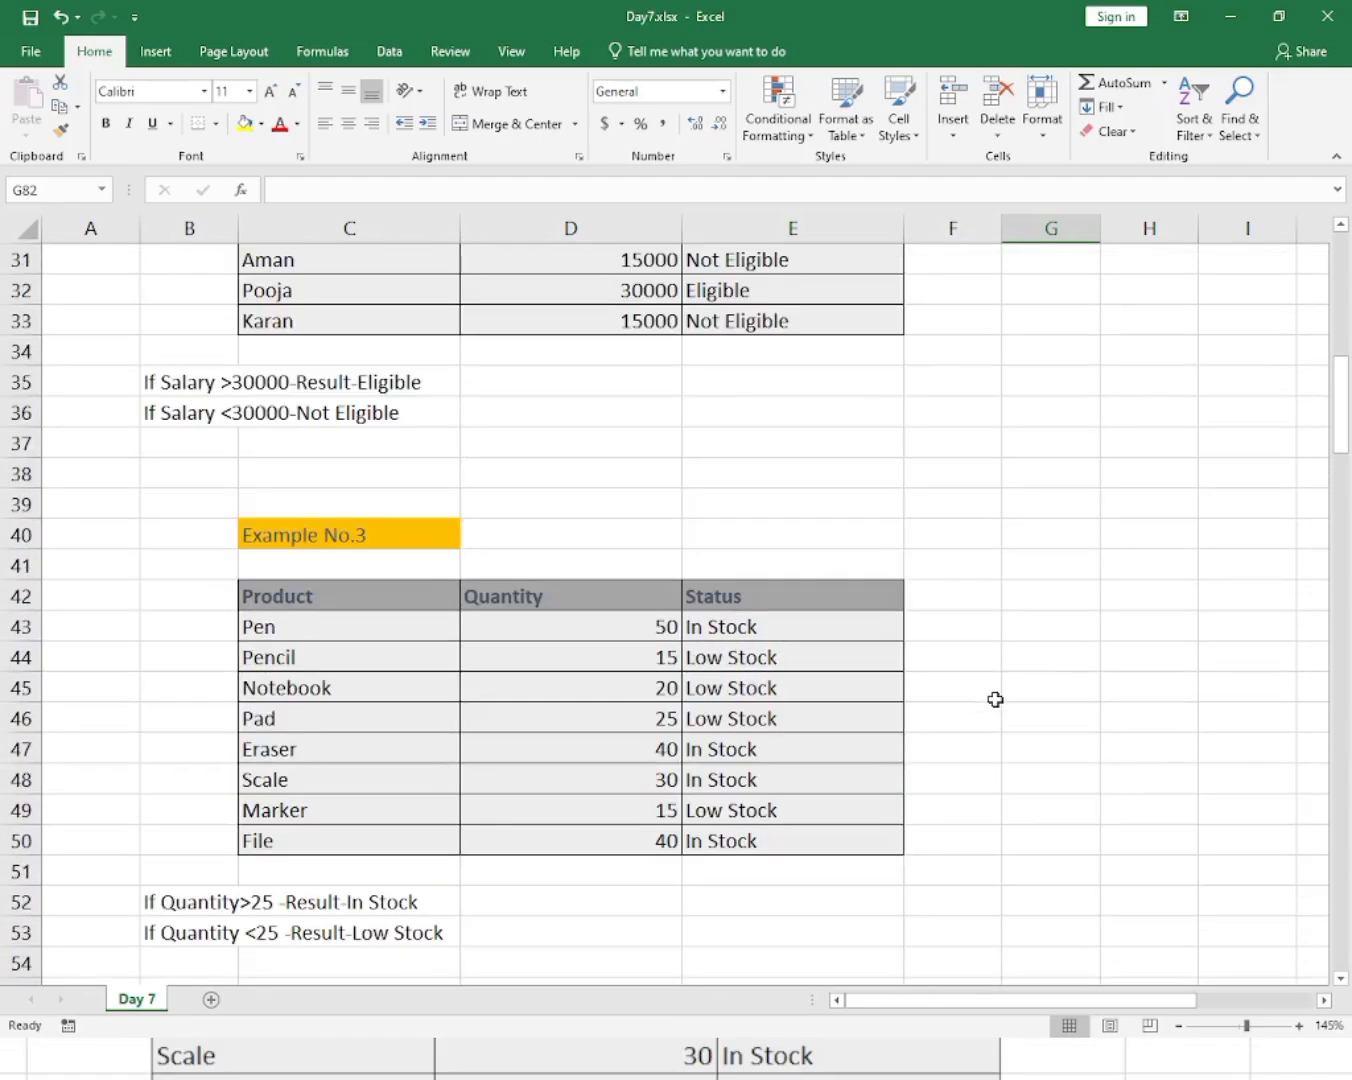
{"action": "scroll", "coordinate": [995, 700], "scroll_direction": "up", "scroll_amount": 5}
{"action": "scroll", "coordinate": [995, 700], "scroll_direction": "up", "scroll_amount": 4}
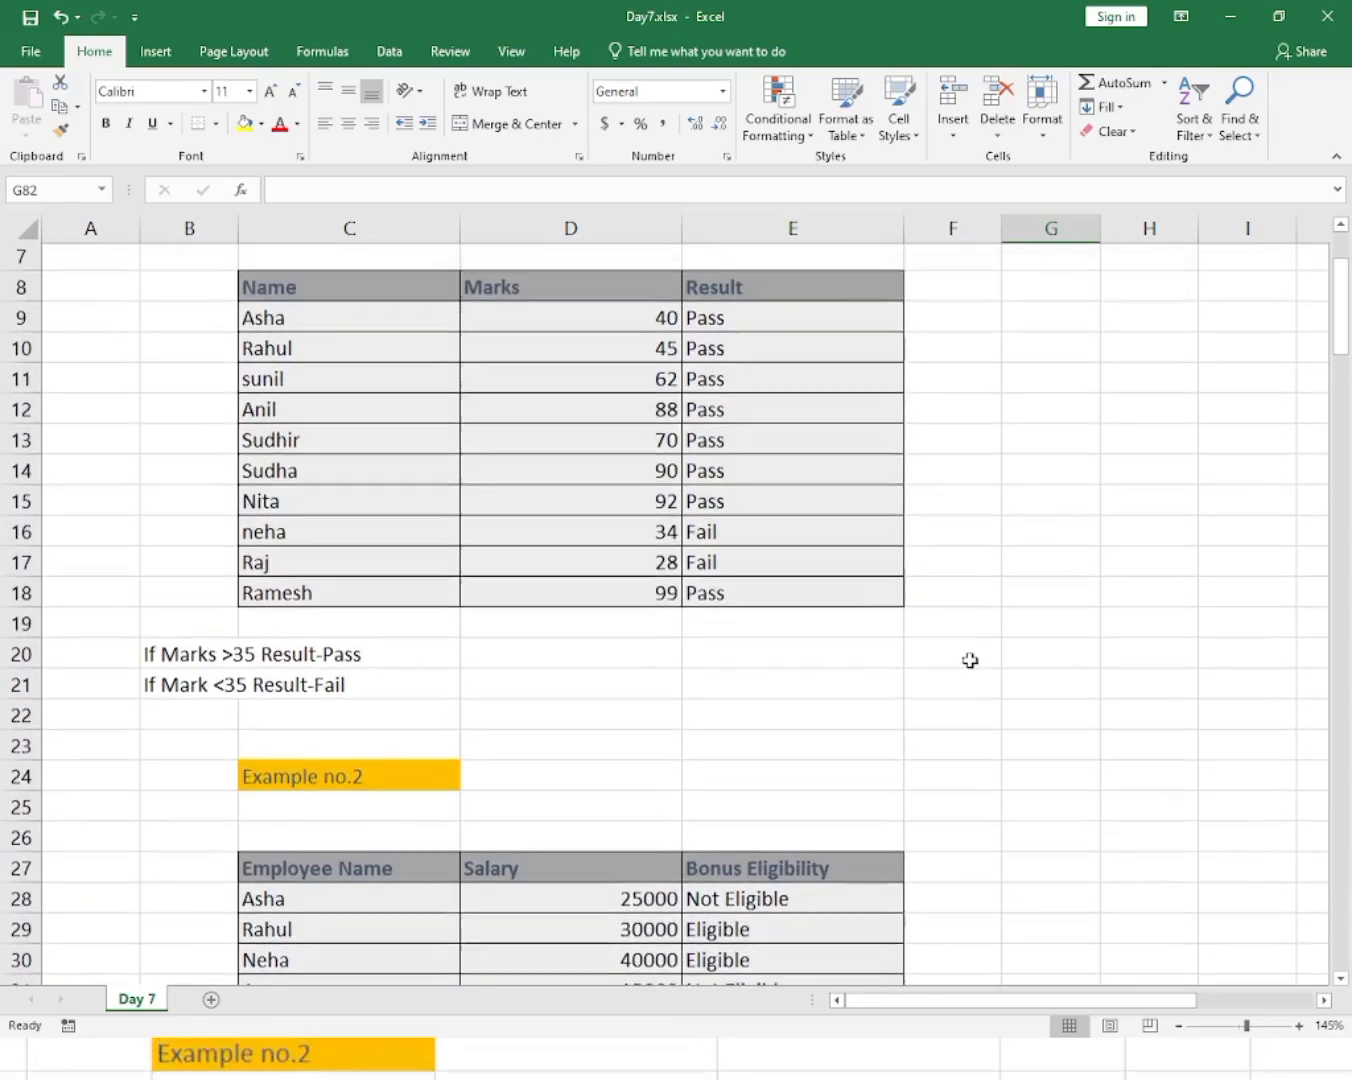
{"action": "scroll", "coordinate": [970, 660], "scroll_direction": "down", "scroll_amount": 8}
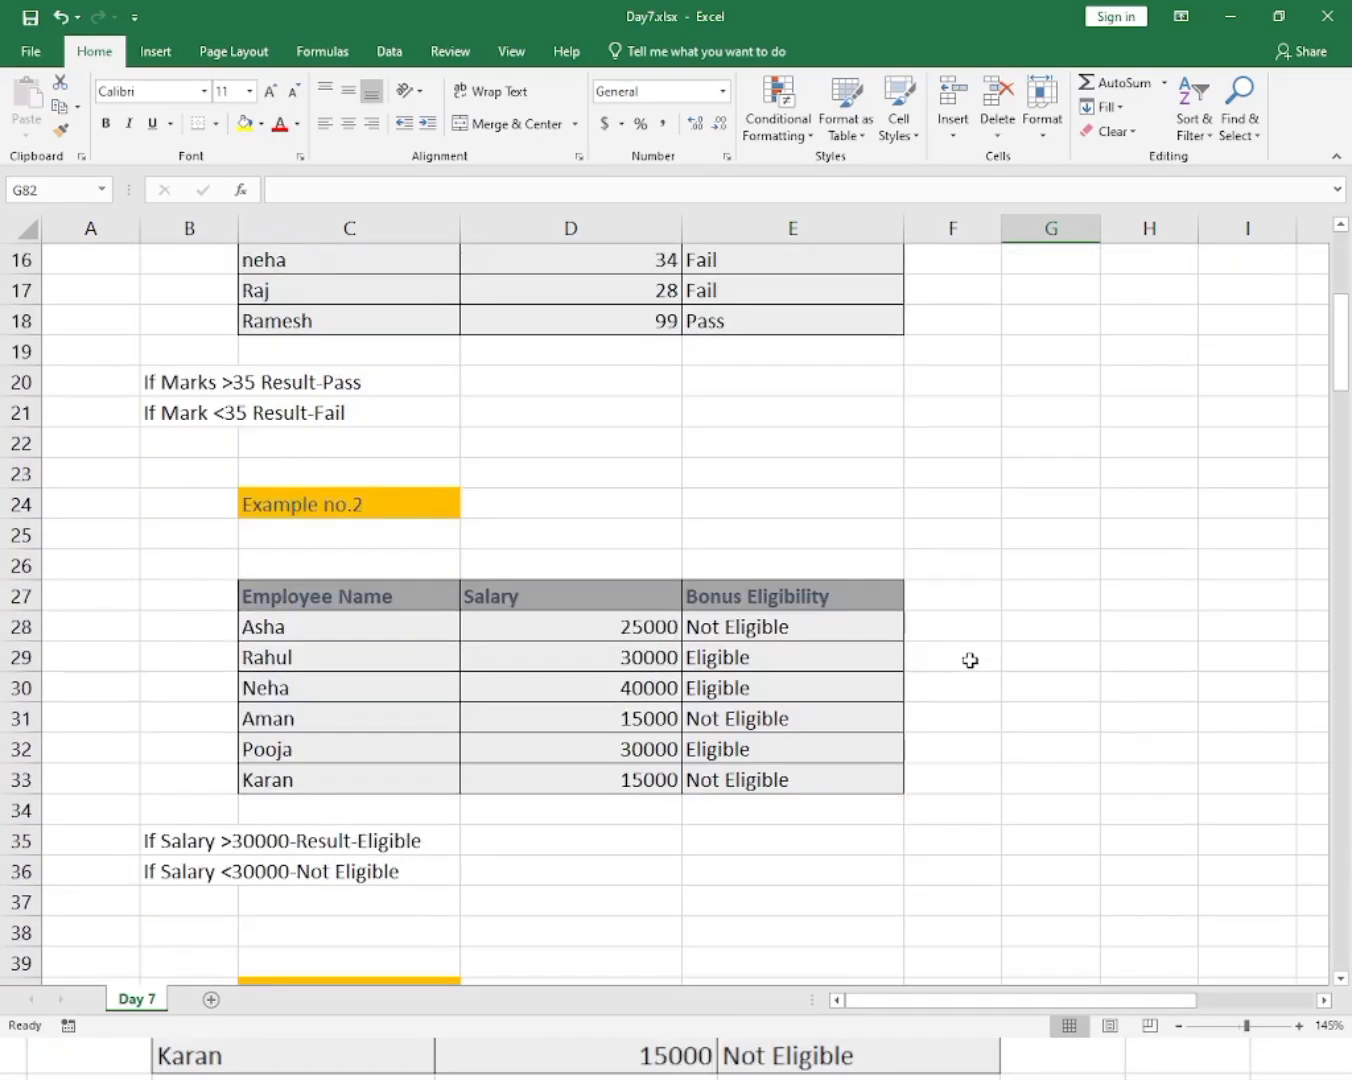
Look over the worksheet's examples down to the unfilled Example No.8, and return to the Result formula in E13 of Example no.1.
{"action": "scroll", "coordinate": [970, 660], "scroll_direction": "down", "scroll_amount": 20}
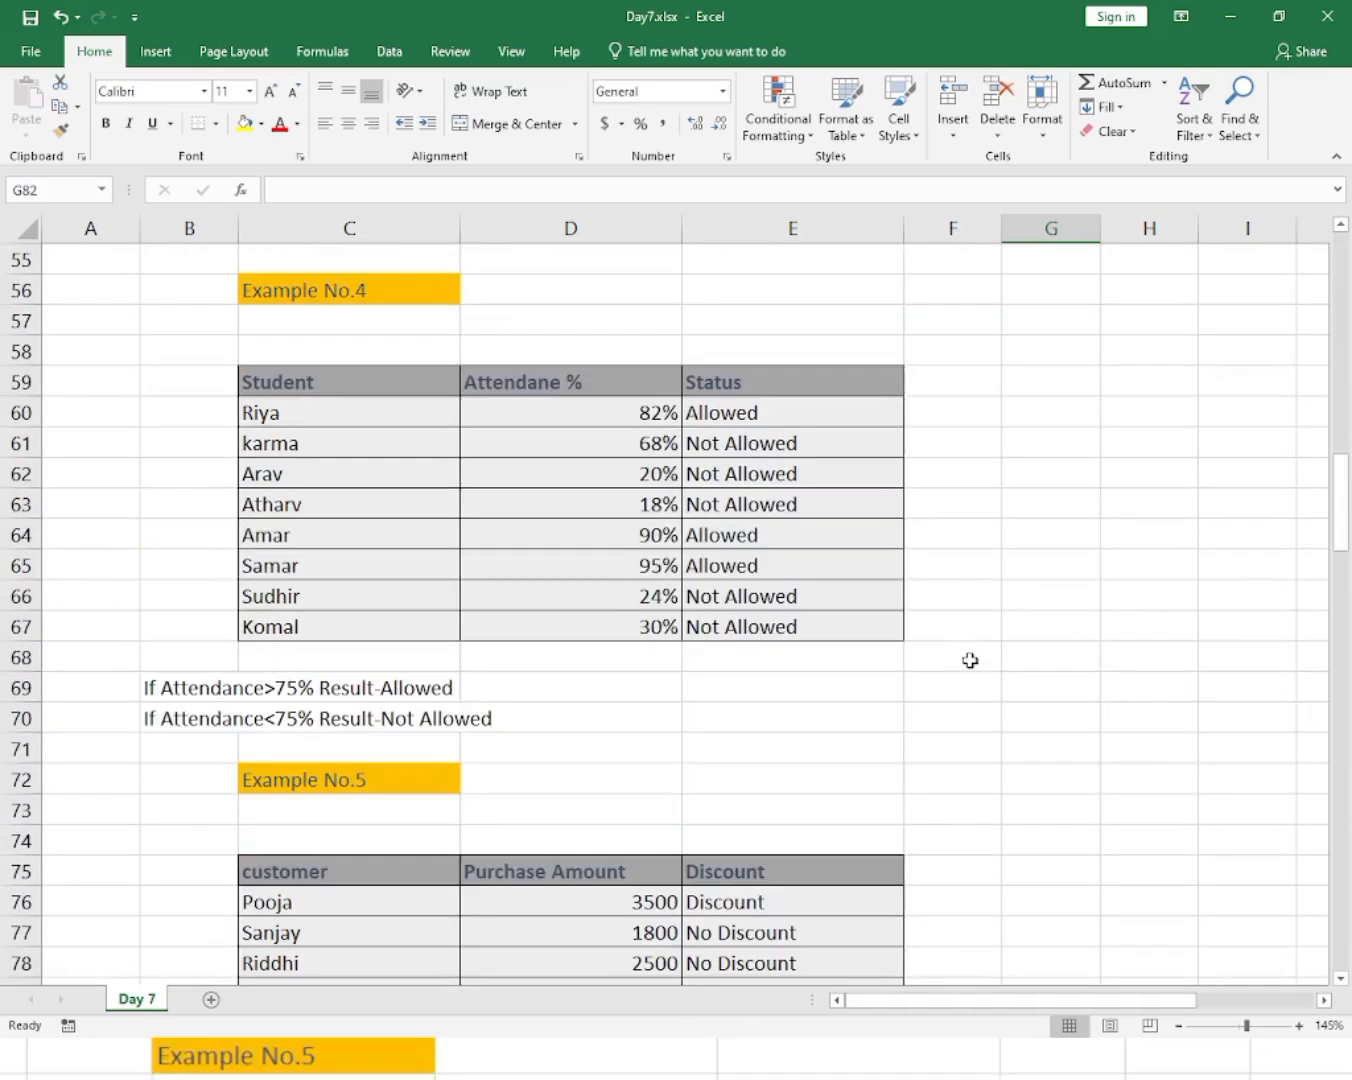
{"action": "scroll", "coordinate": [970, 660], "scroll_direction": "down", "scroll_amount": 14}
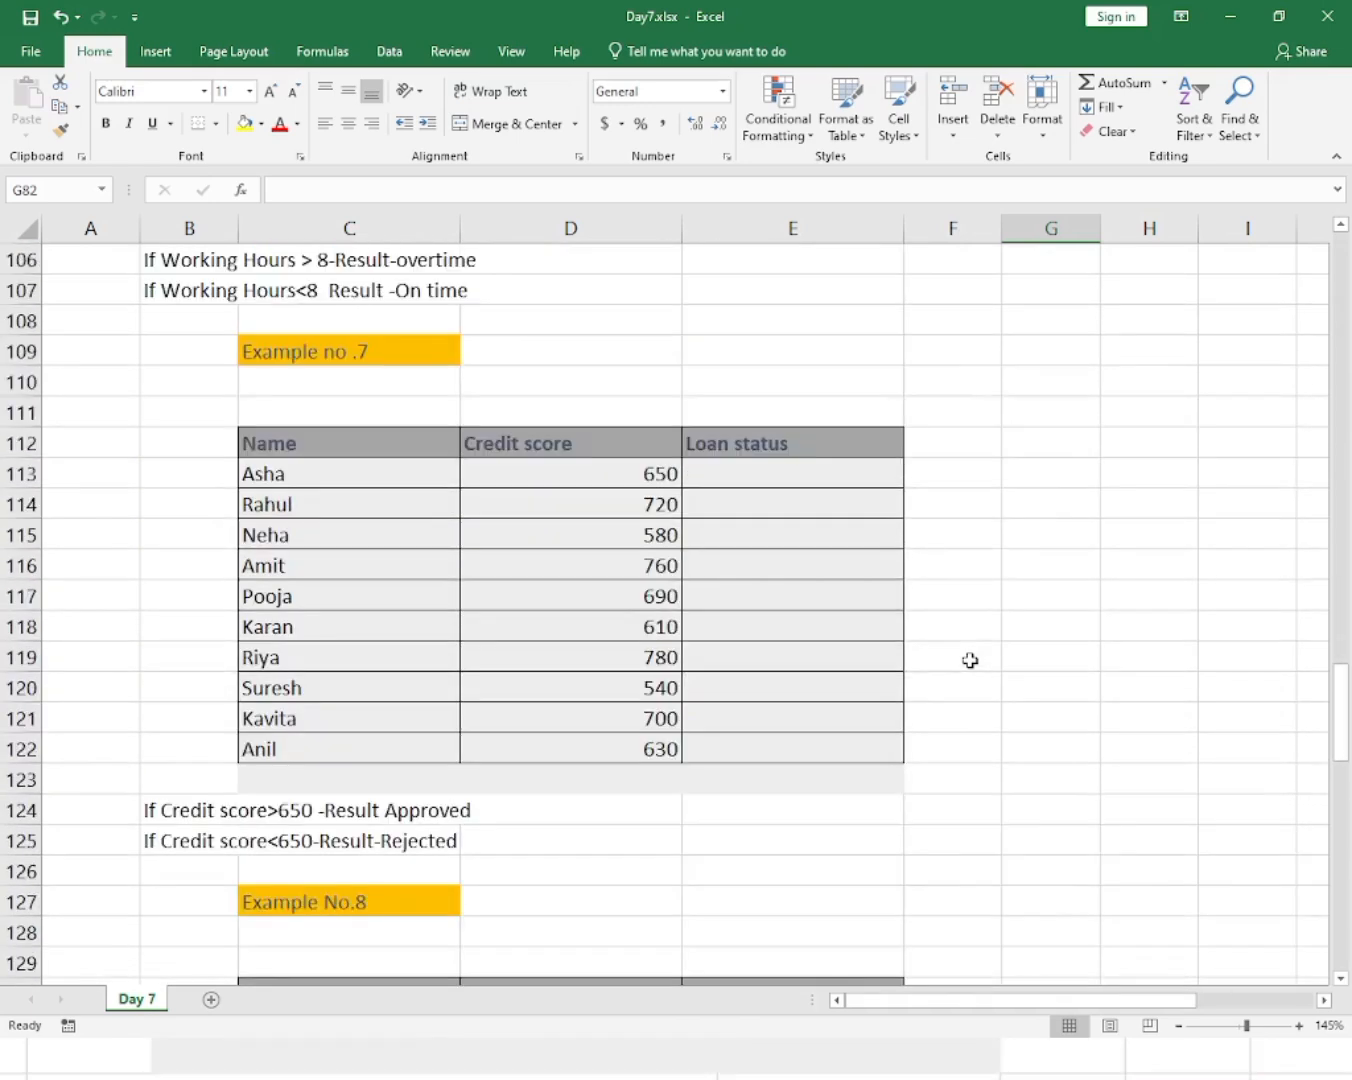
{"action": "scroll", "coordinate": [970, 661], "scroll_direction": "up", "scroll_amount": 20}
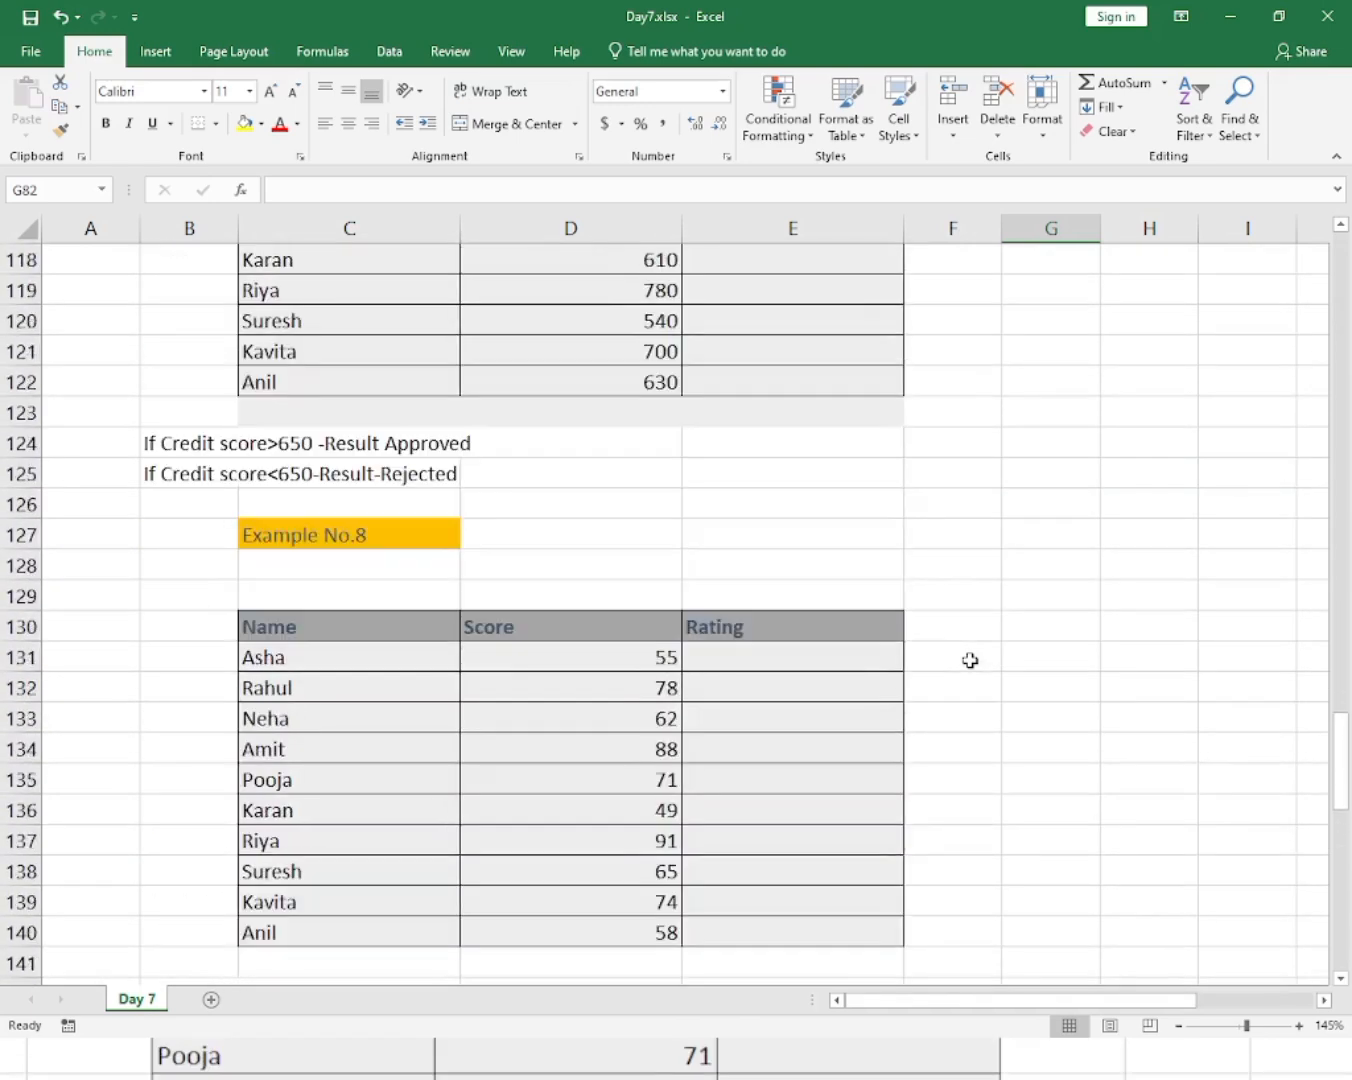
{"action": "scroll", "coordinate": [970, 660], "scroll_direction": "up", "scroll_amount": 16}
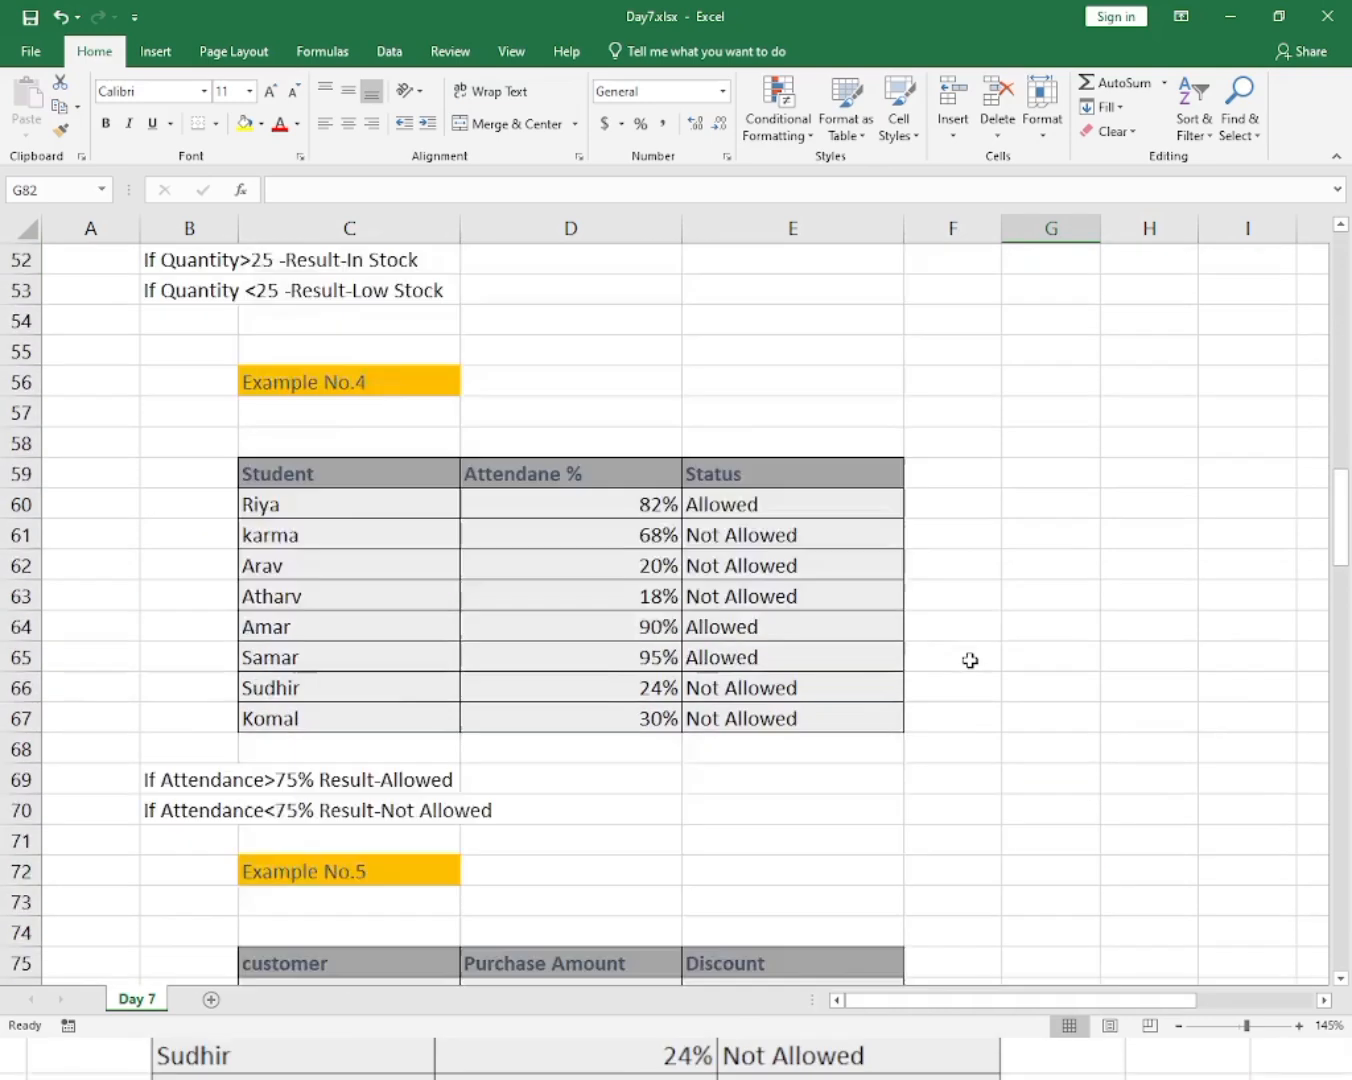
{"action": "scroll", "coordinate": [969, 661], "scroll_direction": "up", "scroll_amount": 5}
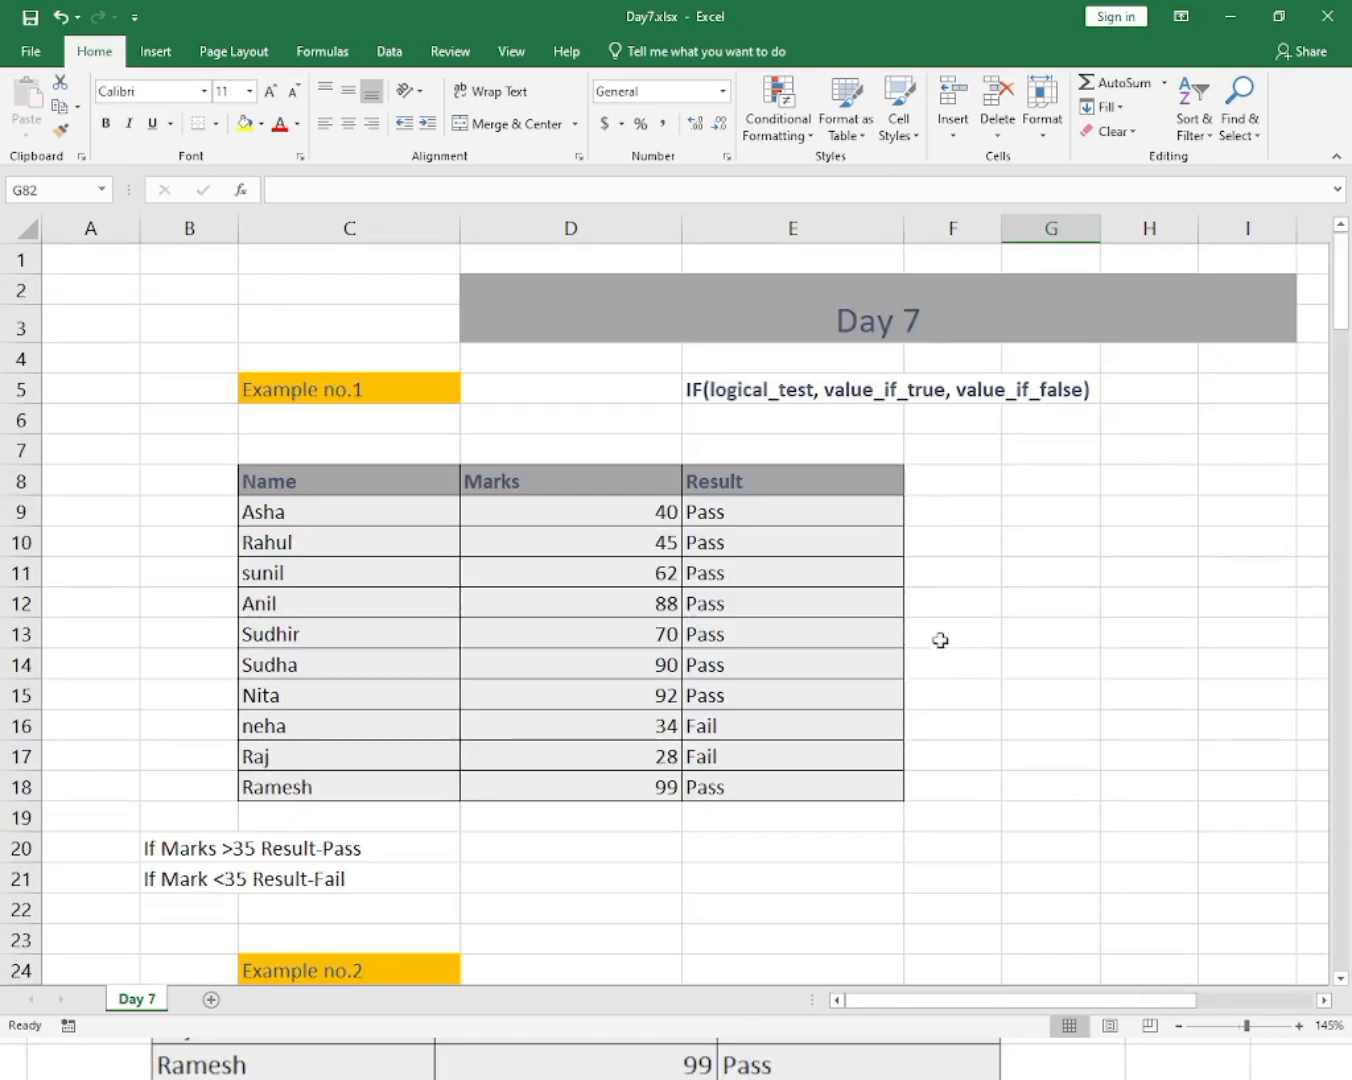
{"action": "left_click", "coordinate": [854, 637]}
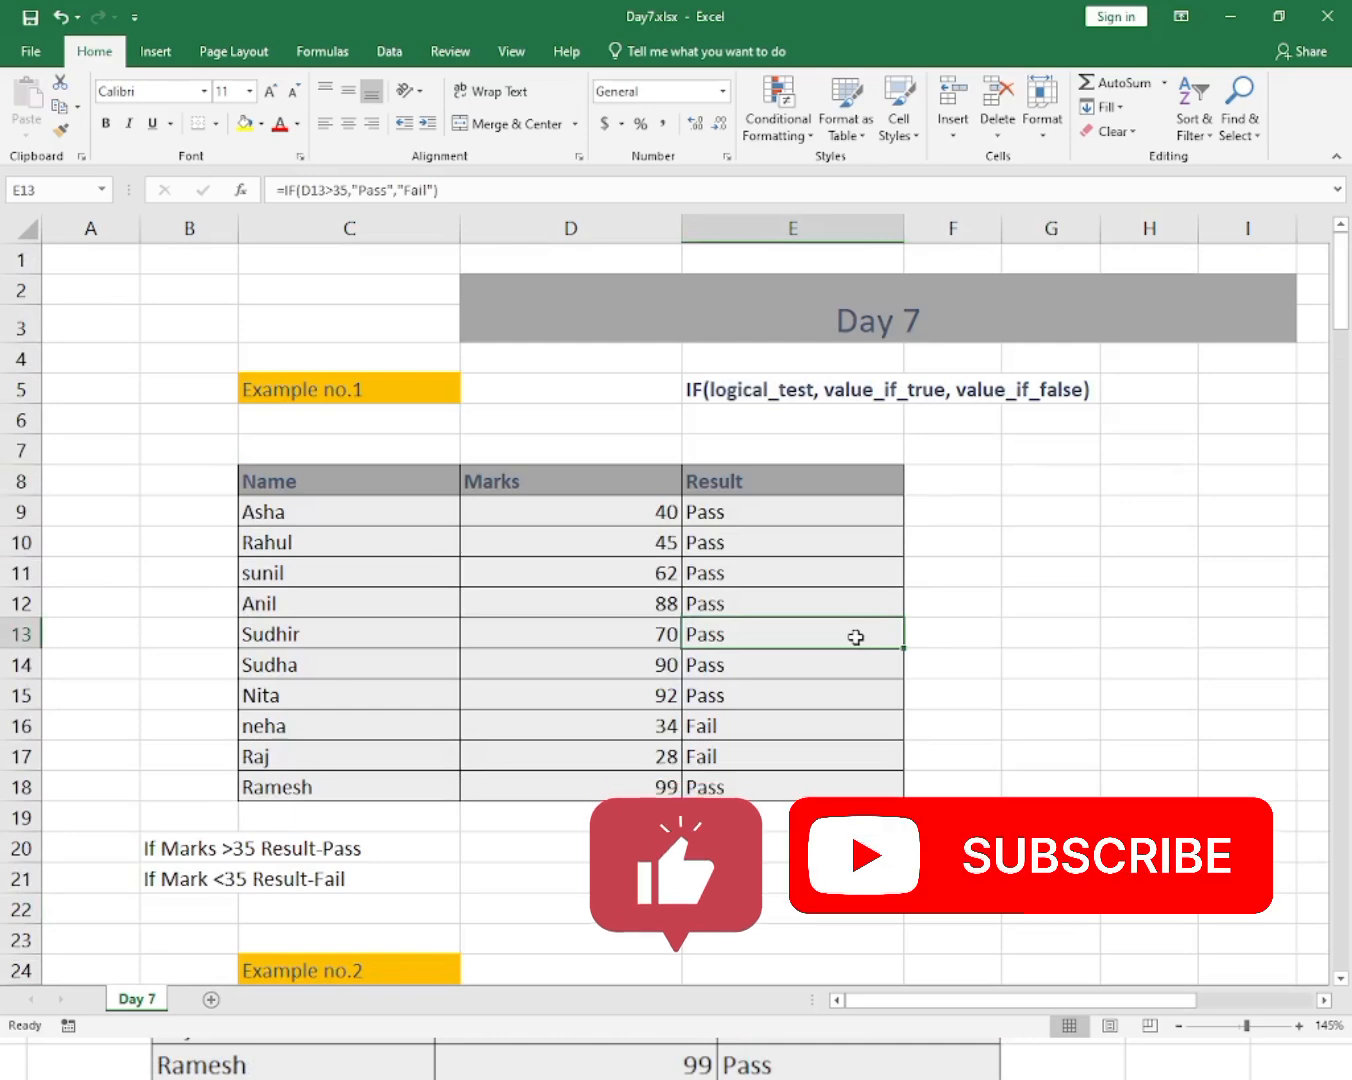